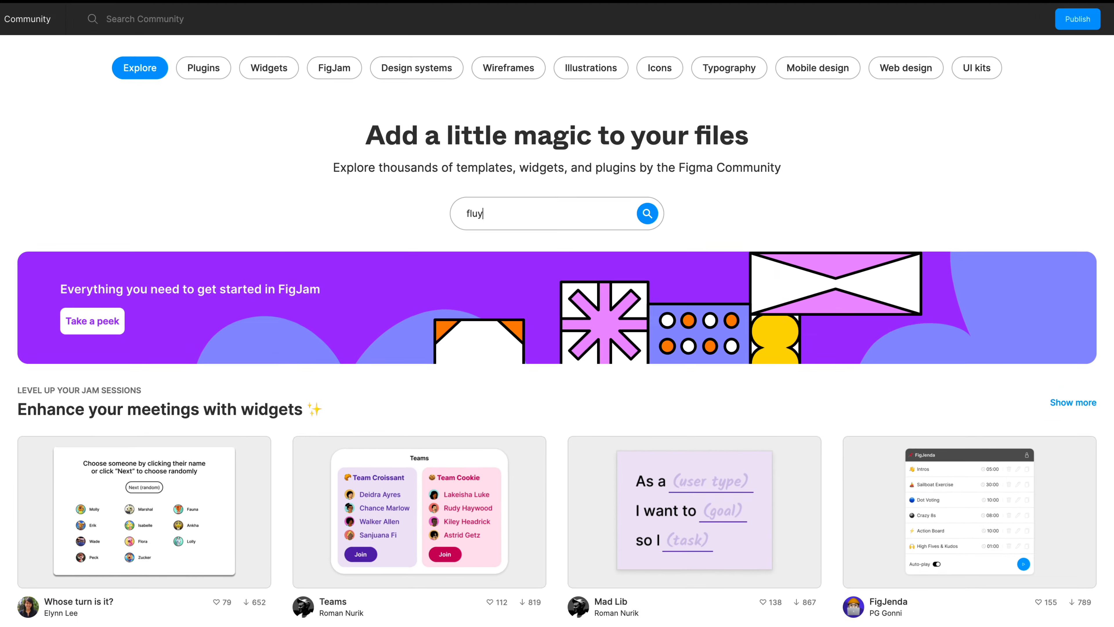
Search the Community for fluy and duplicate the Fluy - Onboardigng file for editing
key("Return")
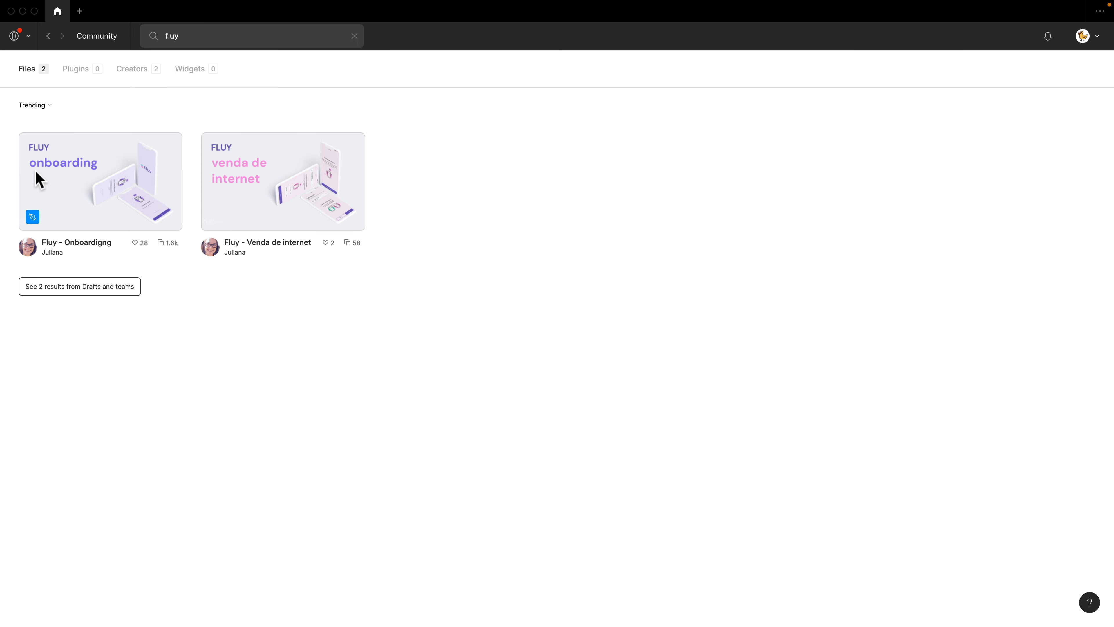
left_click(126, 192)
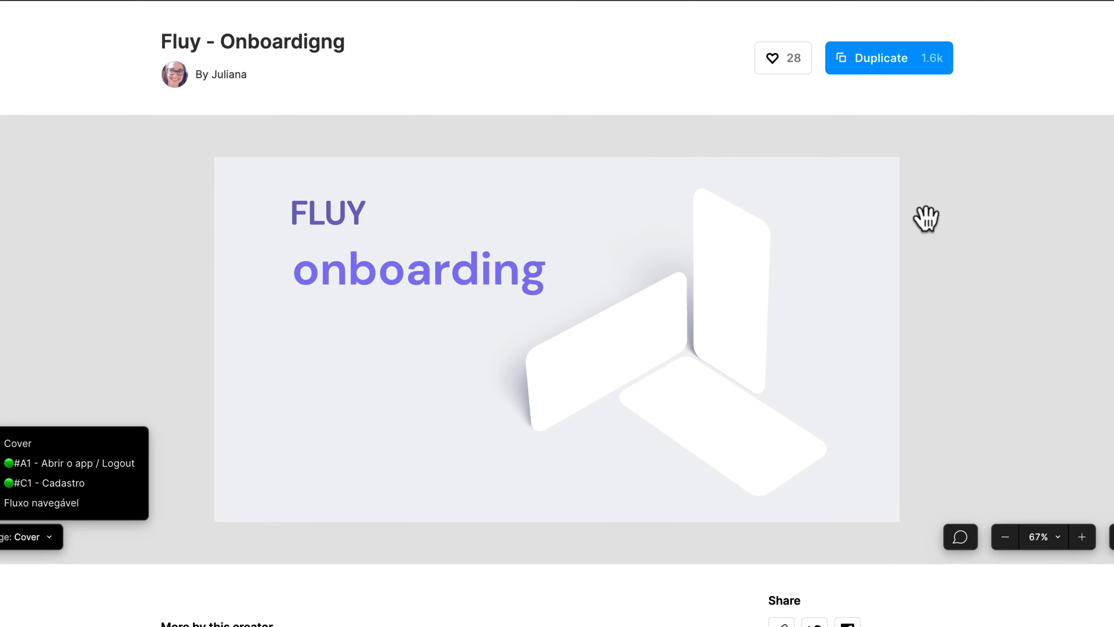
left_click(899, 62)
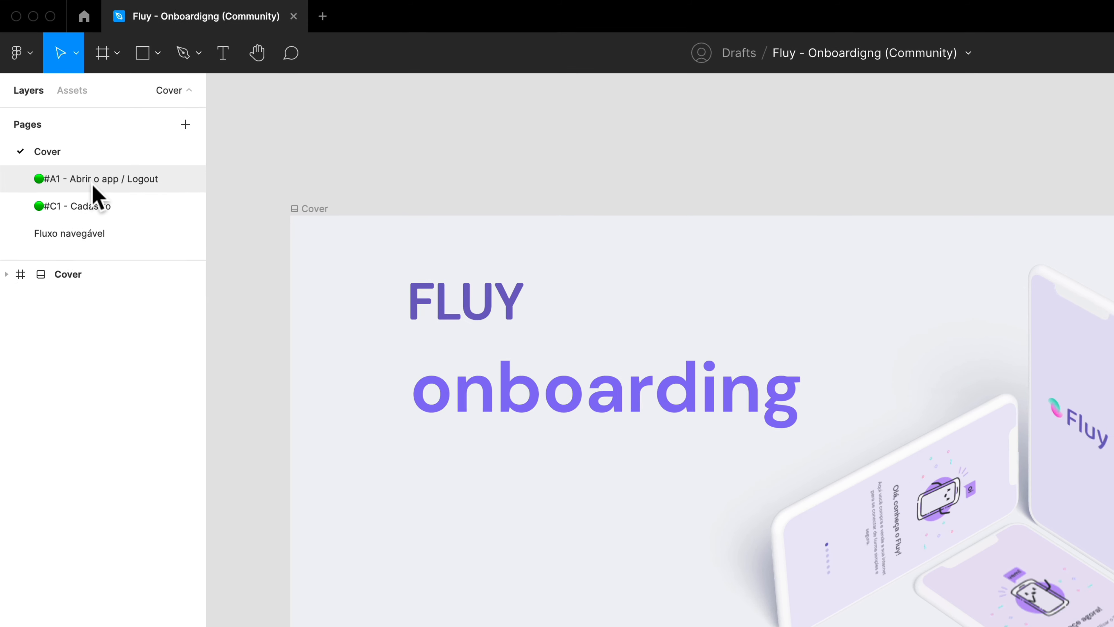
Open the page #A1 - Abrir o app / Logout and show the prototype connections between its screens
left_click(74, 122)
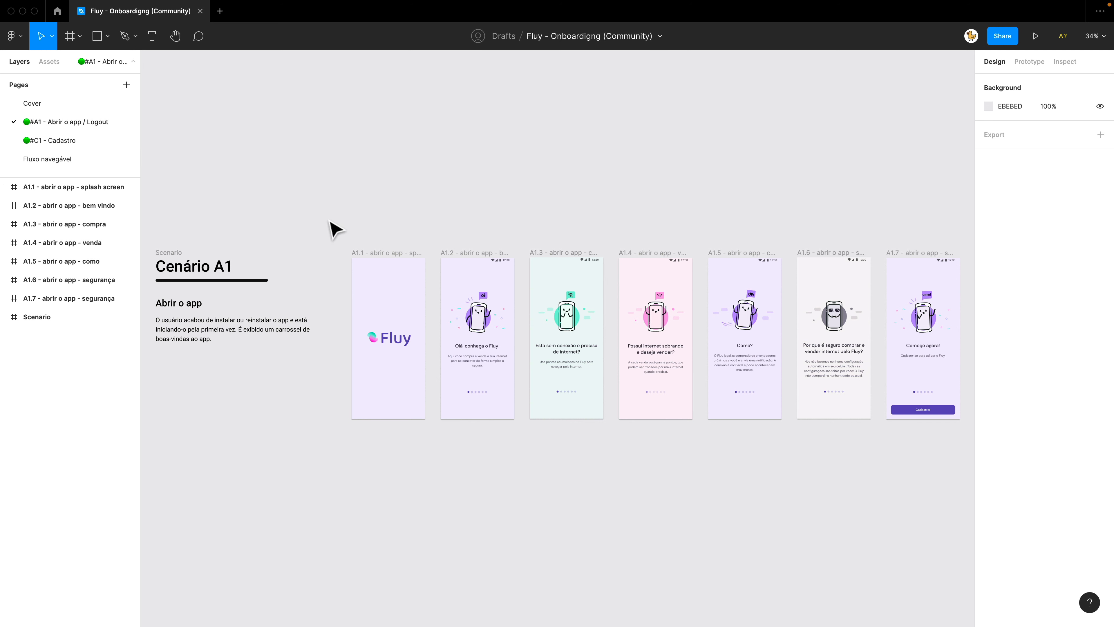
left_click_drag(452, 195, 416, 191)
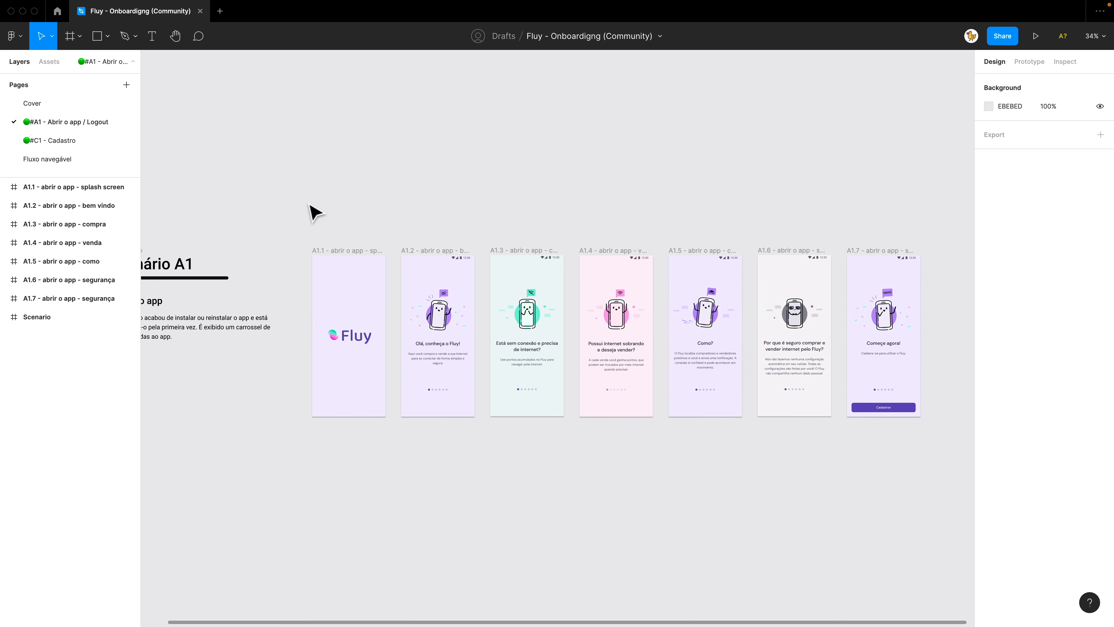
left_click(1024, 60)
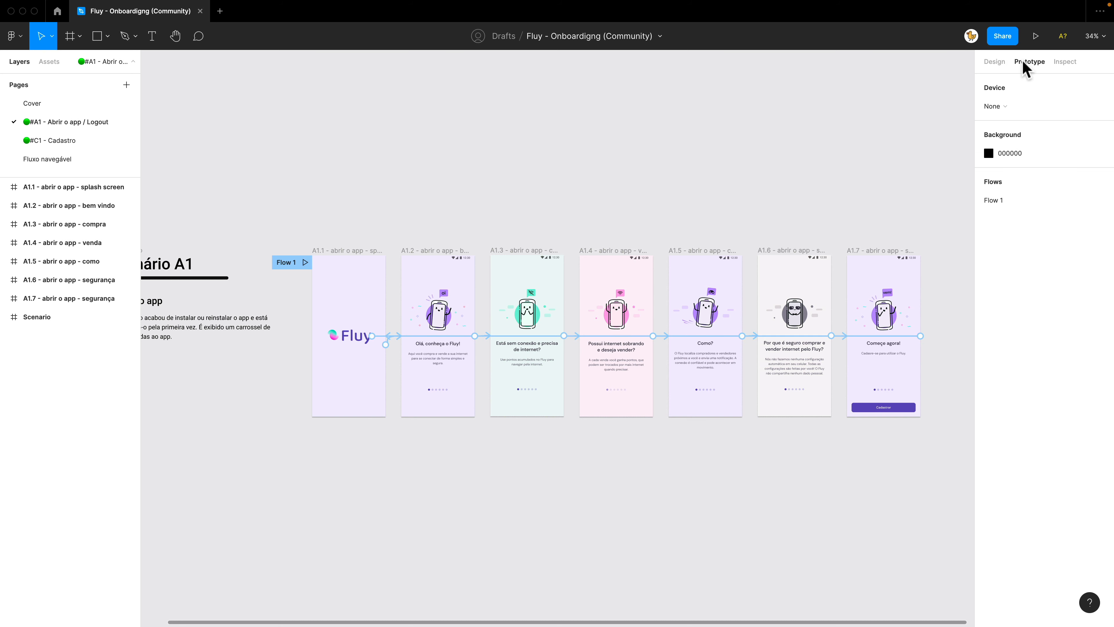
left_click(286, 262)
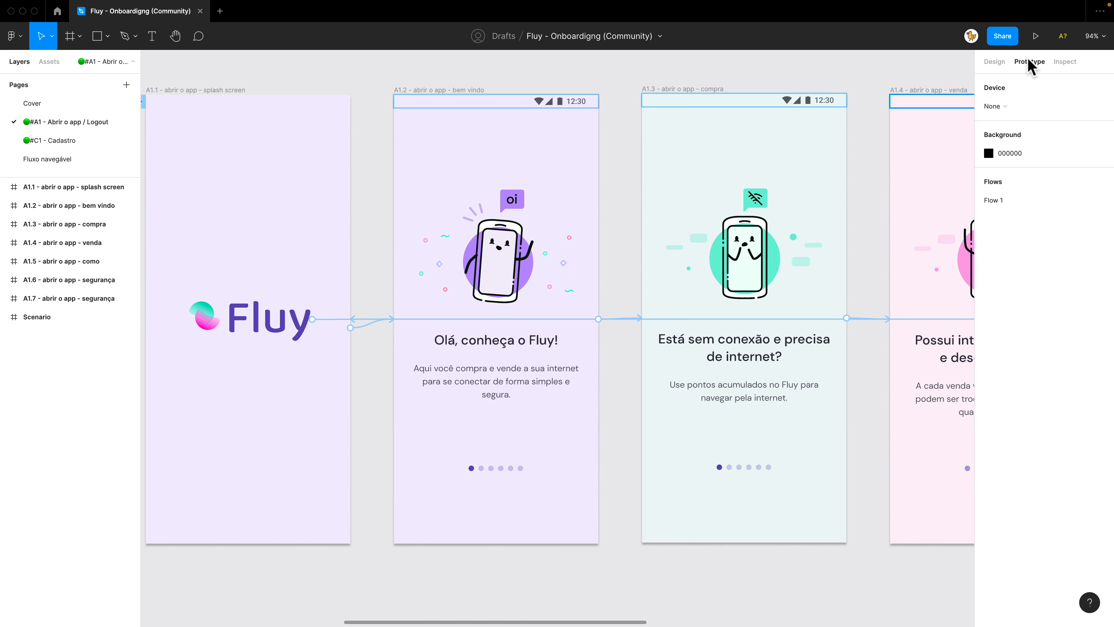
Play the existing onboarding flow as a presentation and return to the design file
left_click(1036, 36)
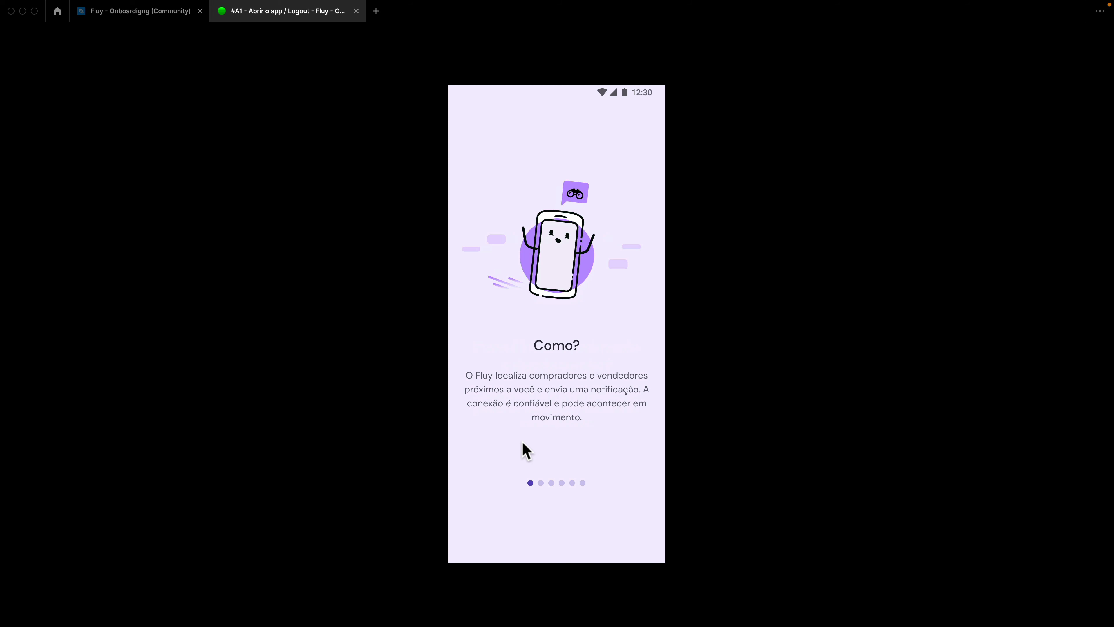
key("ctrl+Tab")
Duplicate the A1.1 splash screen frame below the original row and name the copy splash
scroll(574, 557, "down", 3)
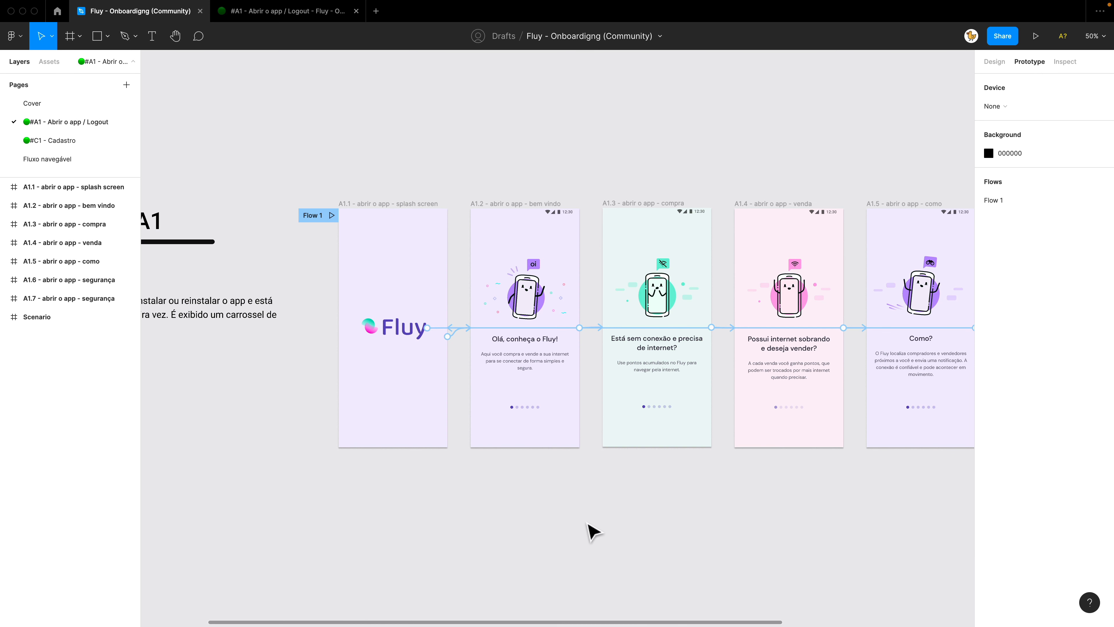
scroll(589, 530, "down", 2)
scroll(614, 452, "right", 3)
scroll(614, 452, "down", 1)
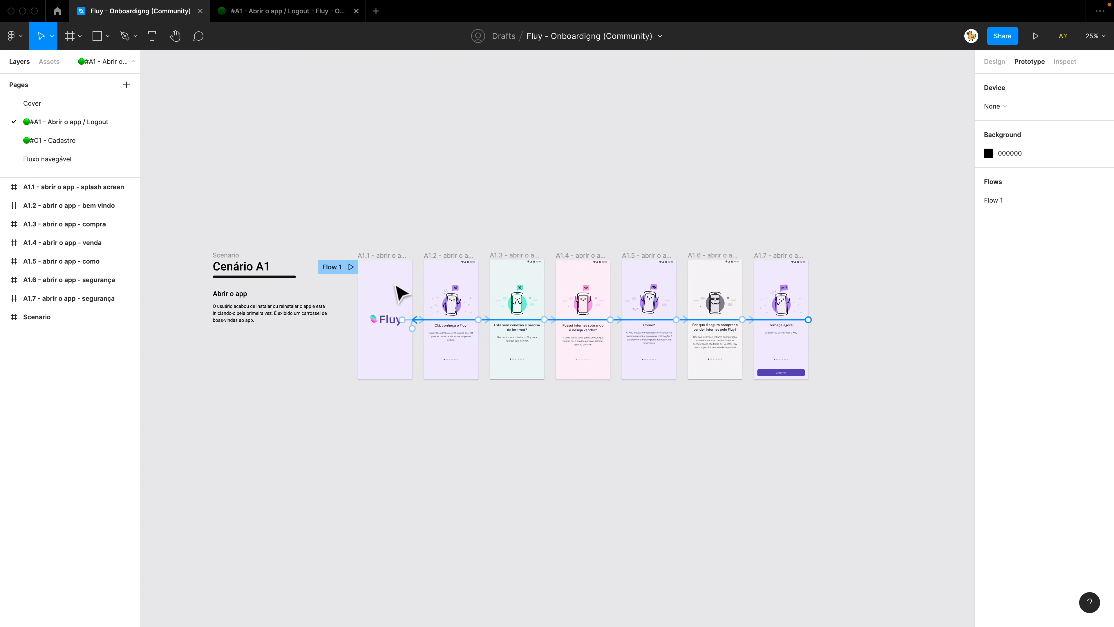
left_click_drag(378, 268, 377, 465)
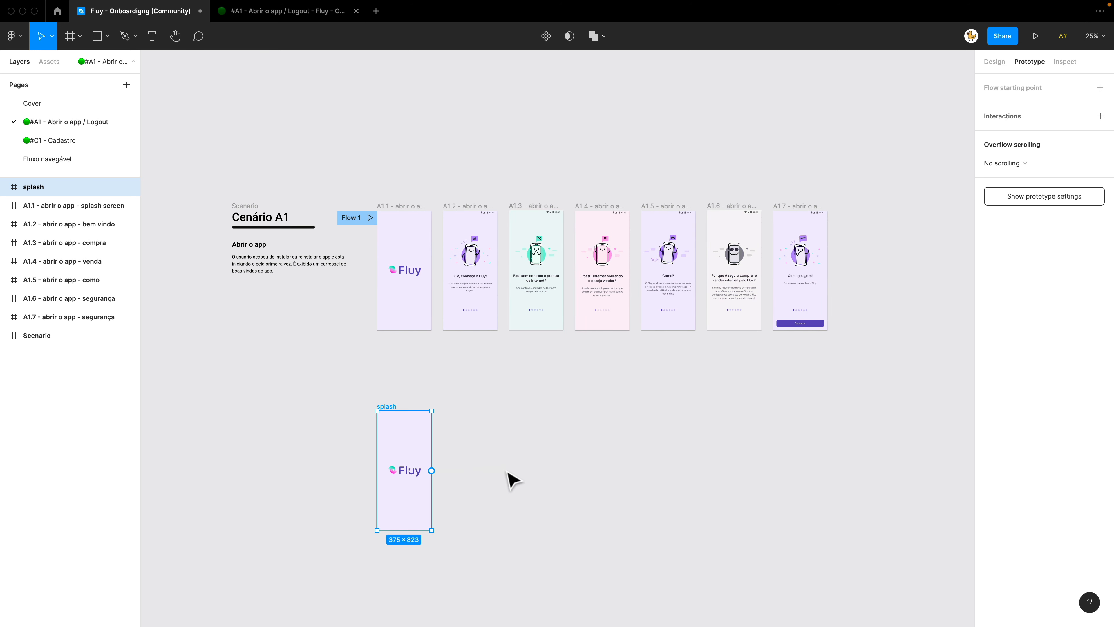
left_click(485, 474)
scroll(486, 474, "up", 2)
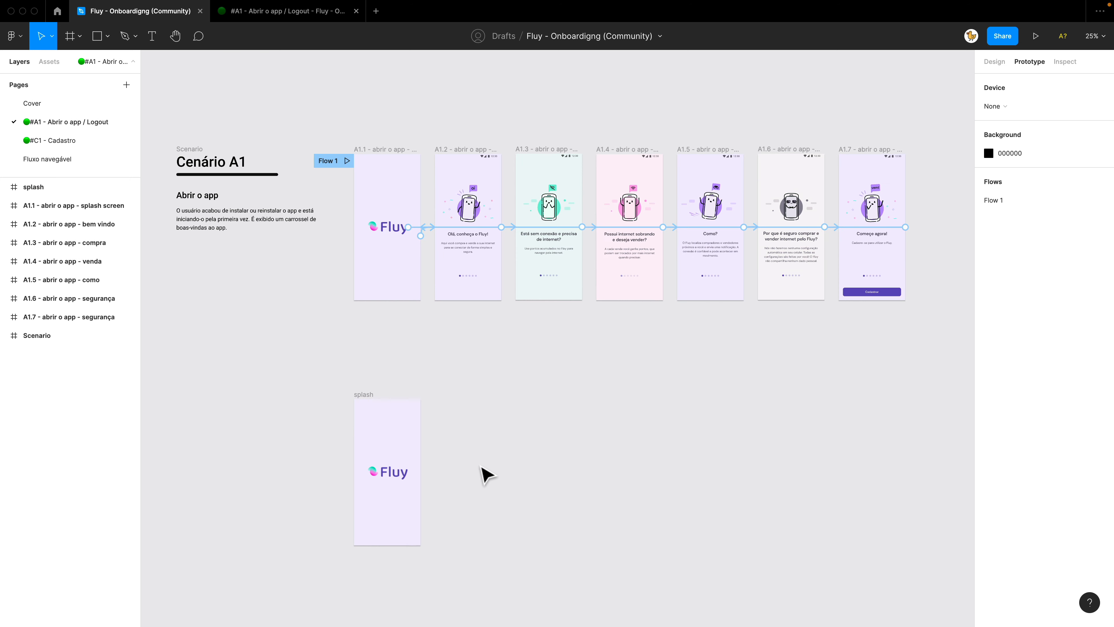
scroll(395, 421, "down", 1)
left_click(379, 401)
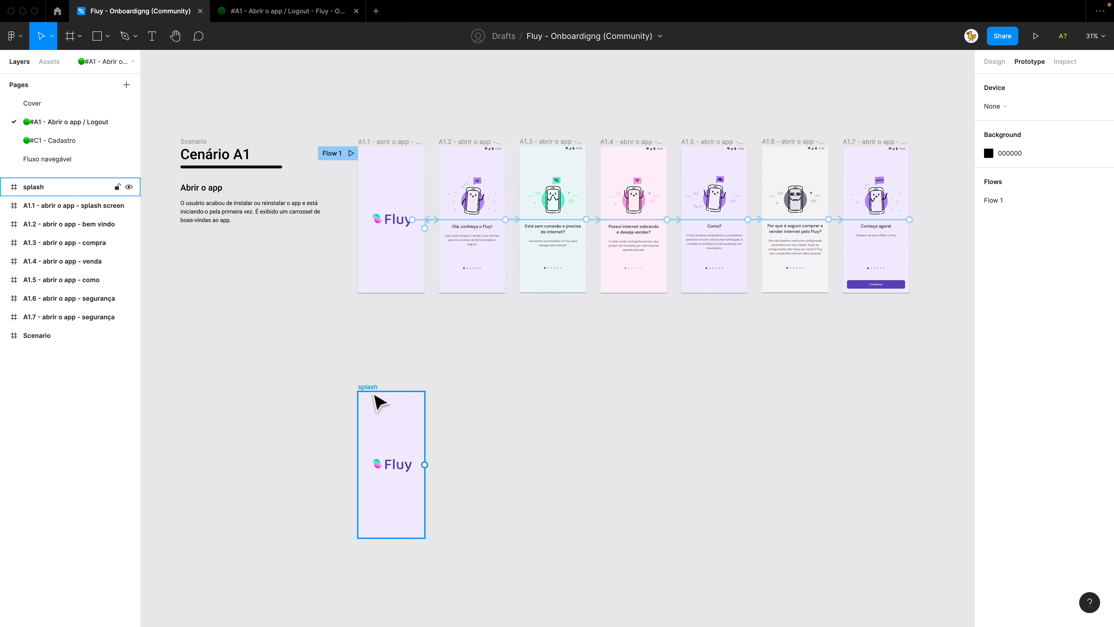
left_click(375, 465)
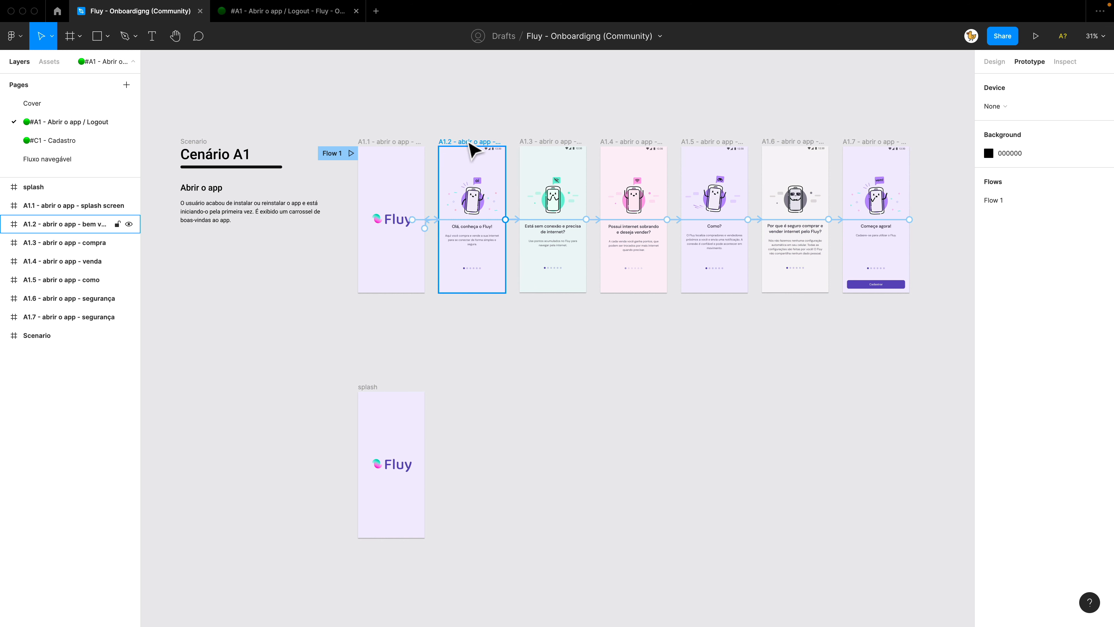
Copy the A1.2 bem vindo and A1.3 compra frames beside the splash copy and rename them 01 and 02
left_click_drag(562, 318, 497, 380)
scroll(441, 368, "up", 5)
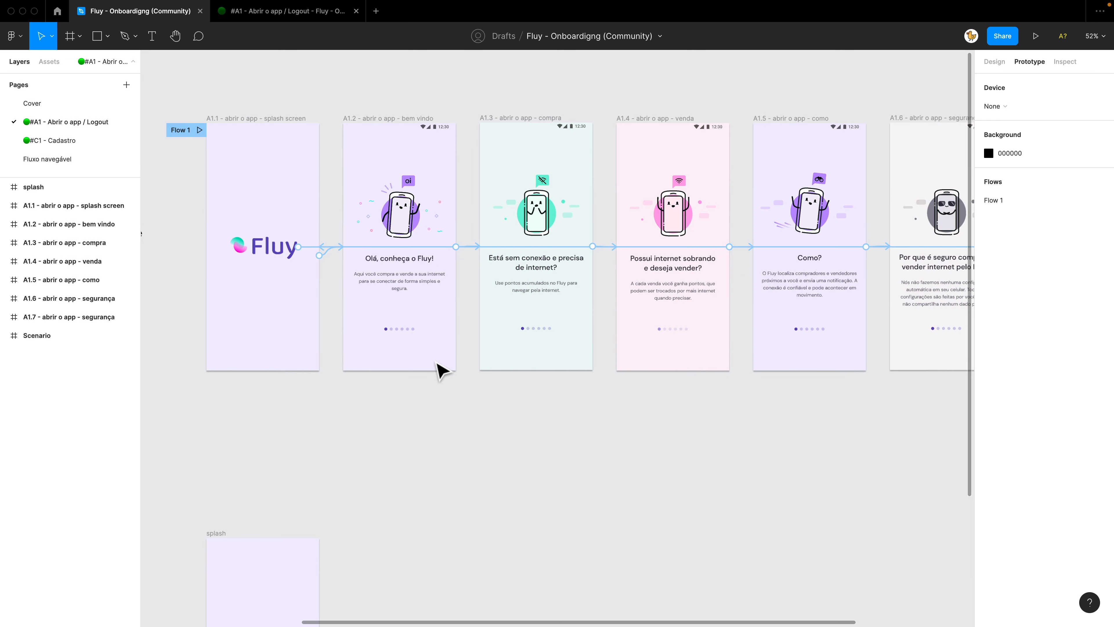
scroll(440, 331, "right", 1)
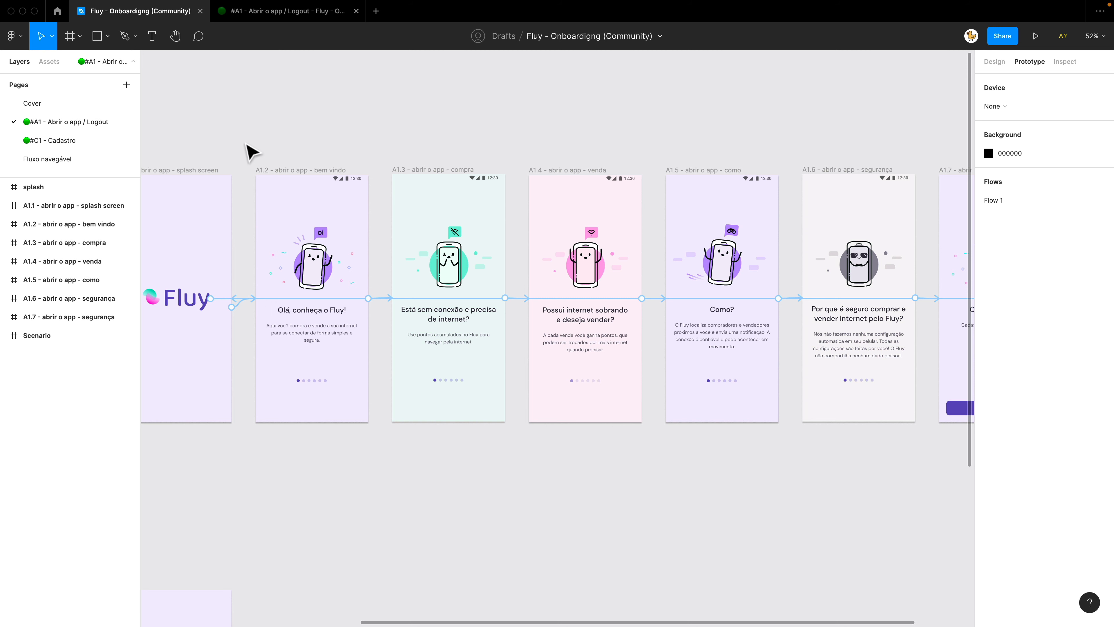
left_click_drag(247, 147, 575, 422)
scroll(561, 334, "down", 5)
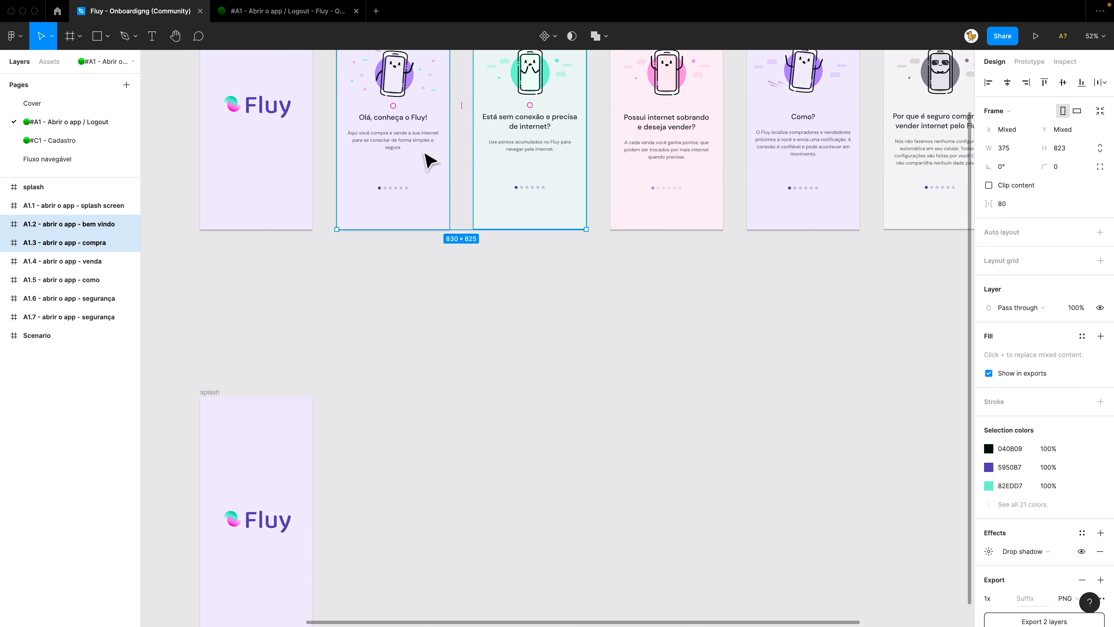
left_click_drag(427, 151, 436, 561)
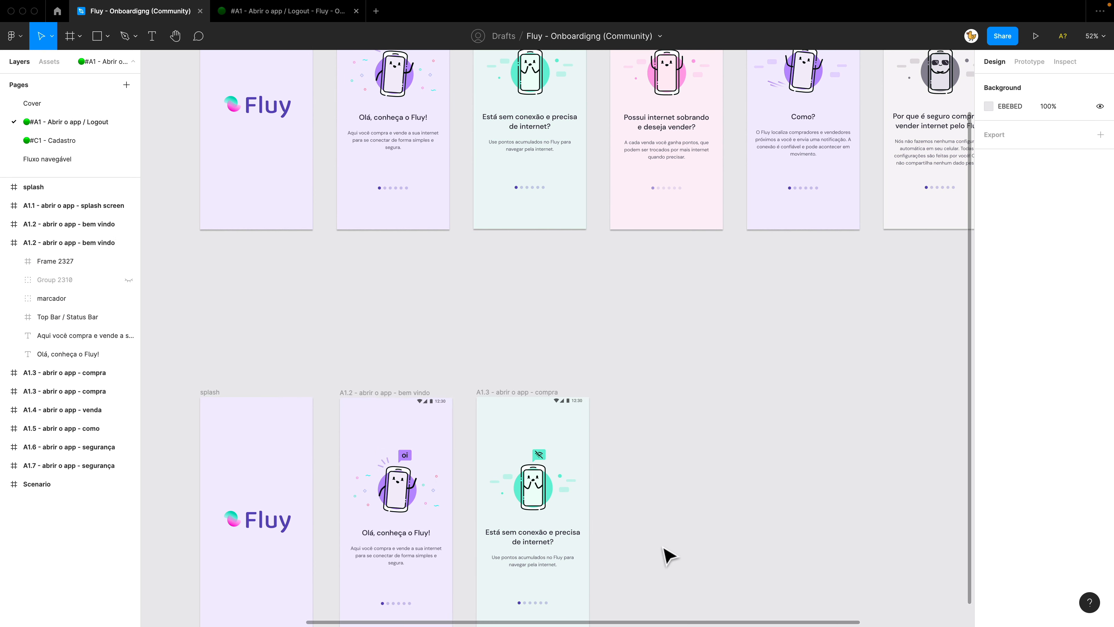
scroll(667, 552, "down", 3)
scroll(689, 381, "up", 2)
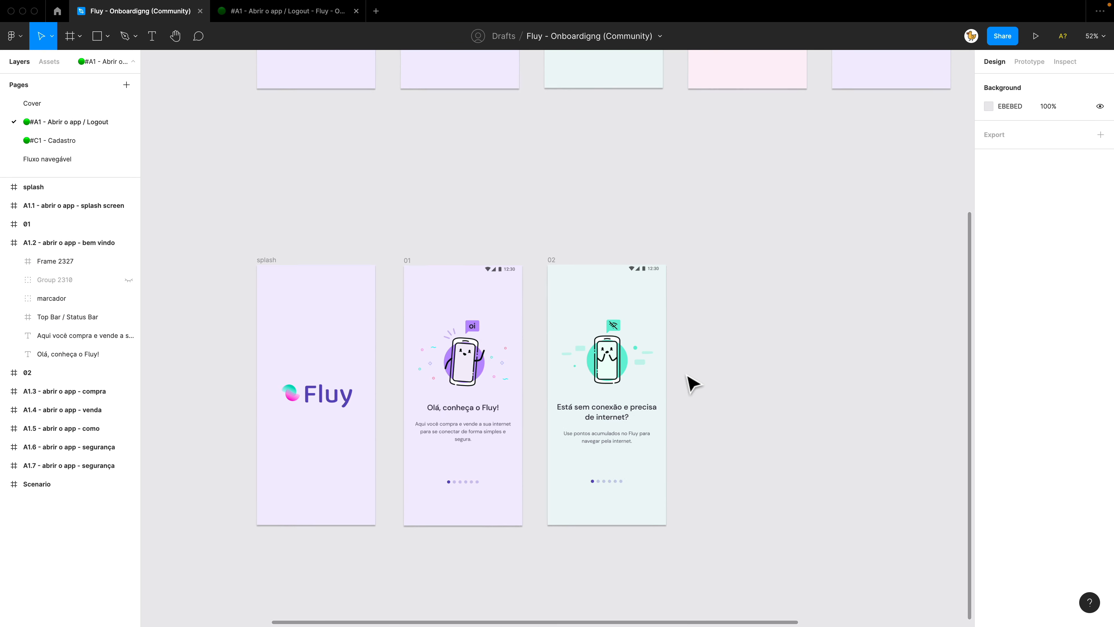
scroll(684, 390, "left", 2)
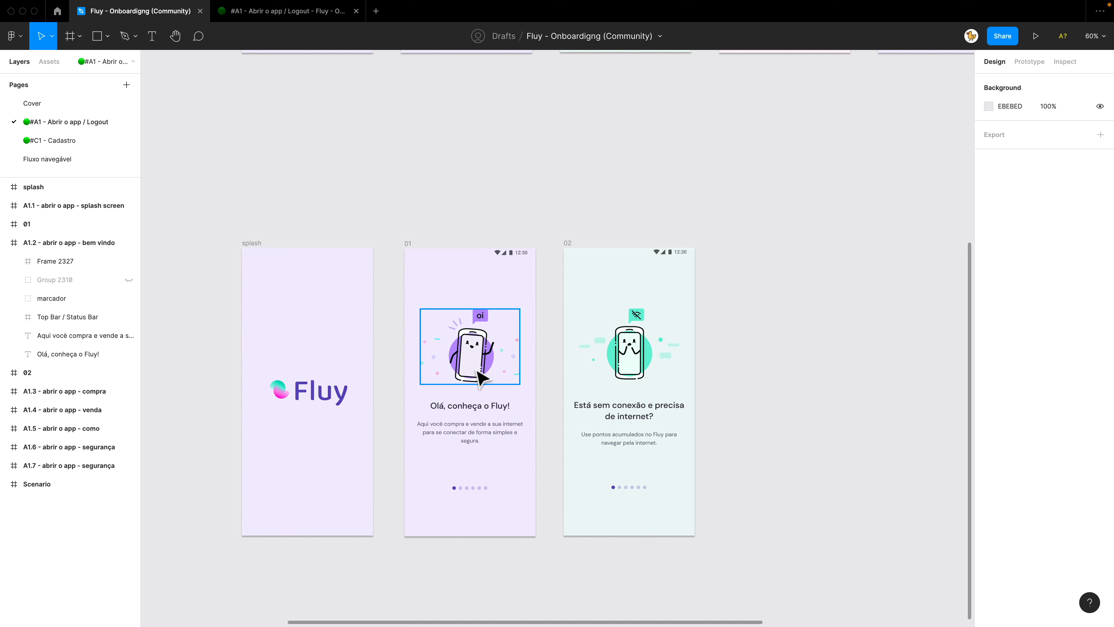
Connect frame 01 to frame 02 with an on-click Navigate to interaction using the Move in animation
left_click(410, 243)
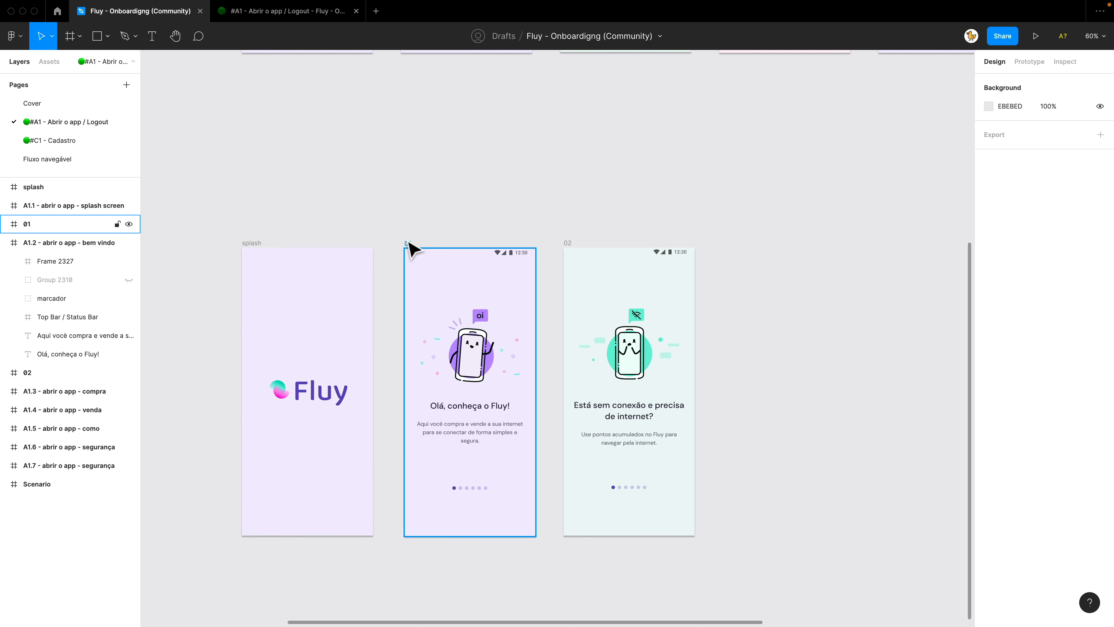
left_click(1029, 61)
left_click_drag(536, 392, 558, 393)
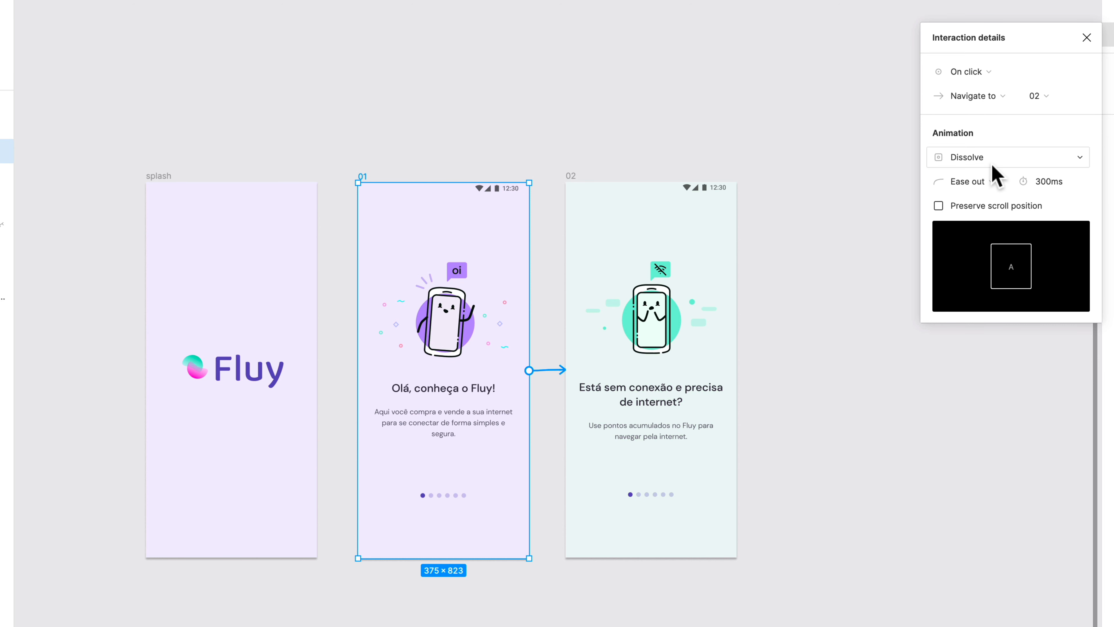
left_click(993, 160)
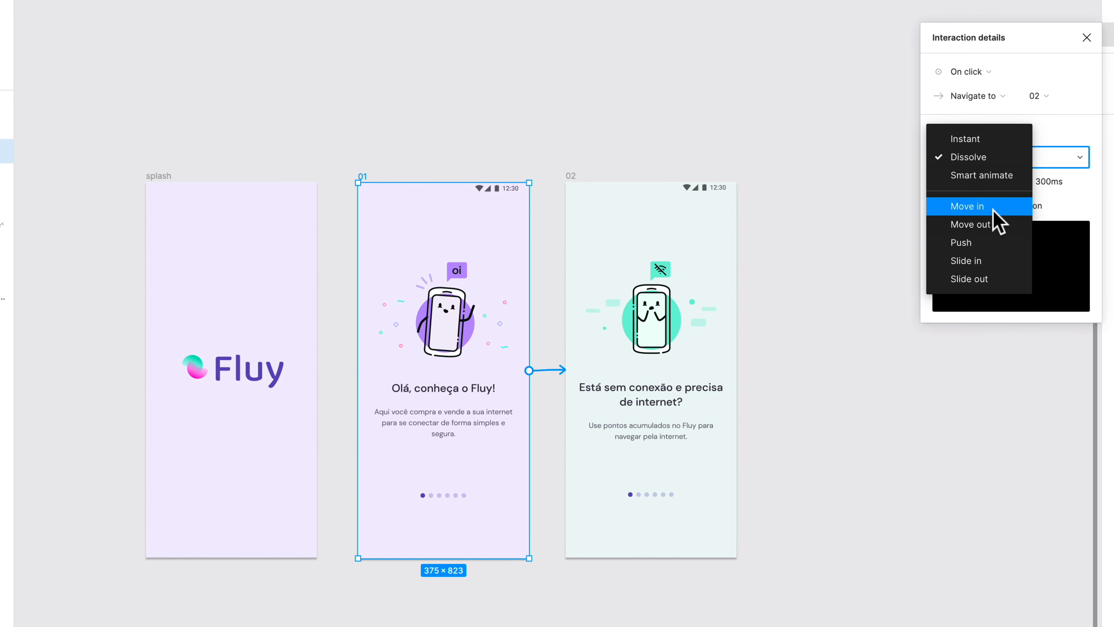
left_click(993, 210)
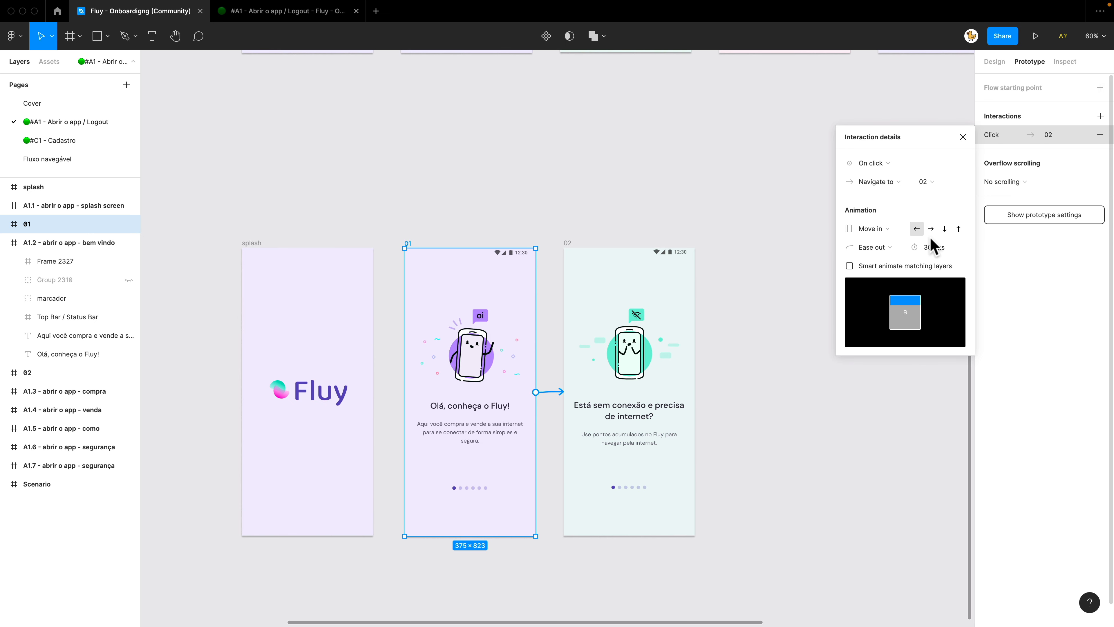
left_click(755, 290)
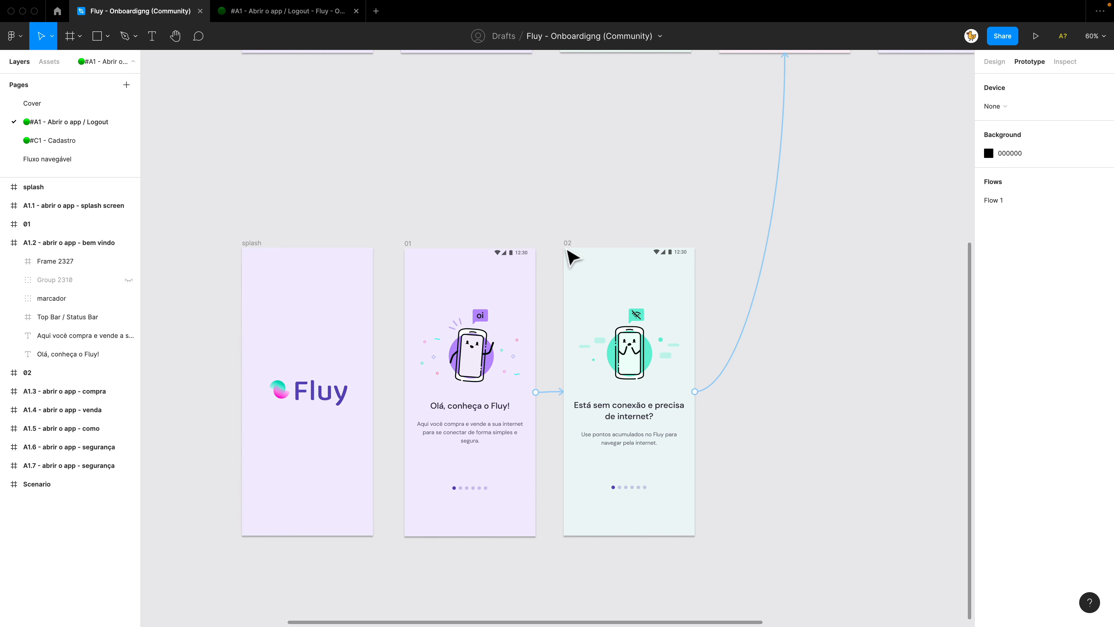
Remove the outgoing connection from frame 02, preview the transition between 01 and 02, and return to the design file
key("super+alt+Return")
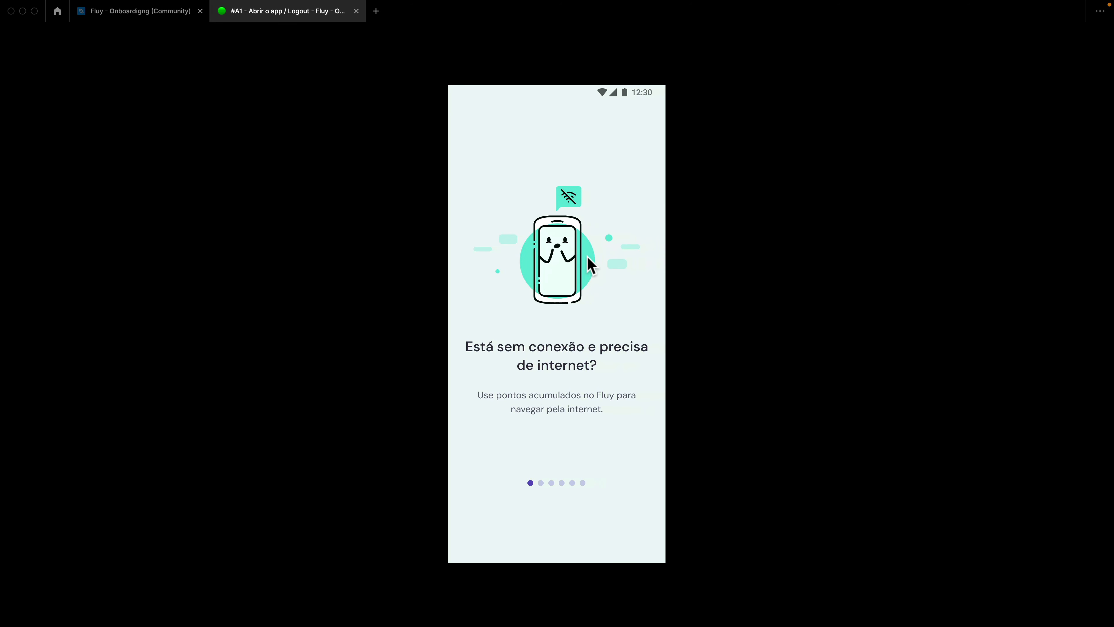
left_click(178, 13)
left_click(566, 193)
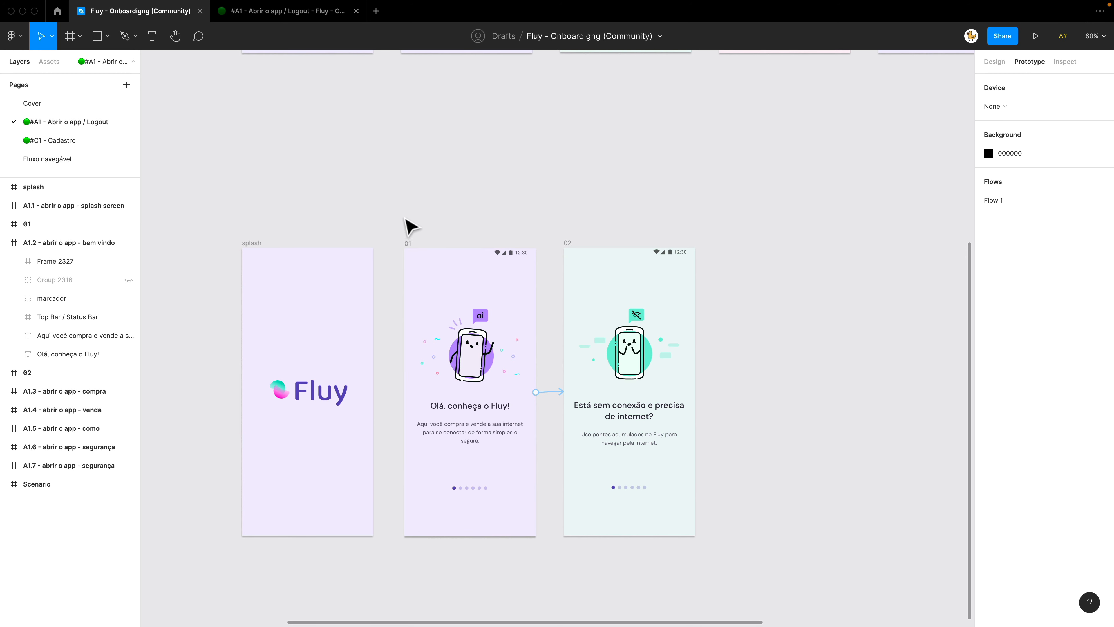
Review the animation settings of the interaction connecting frame 01 to frame 02
left_click_drag(386, 203, 733, 572)
left_click(732, 492)
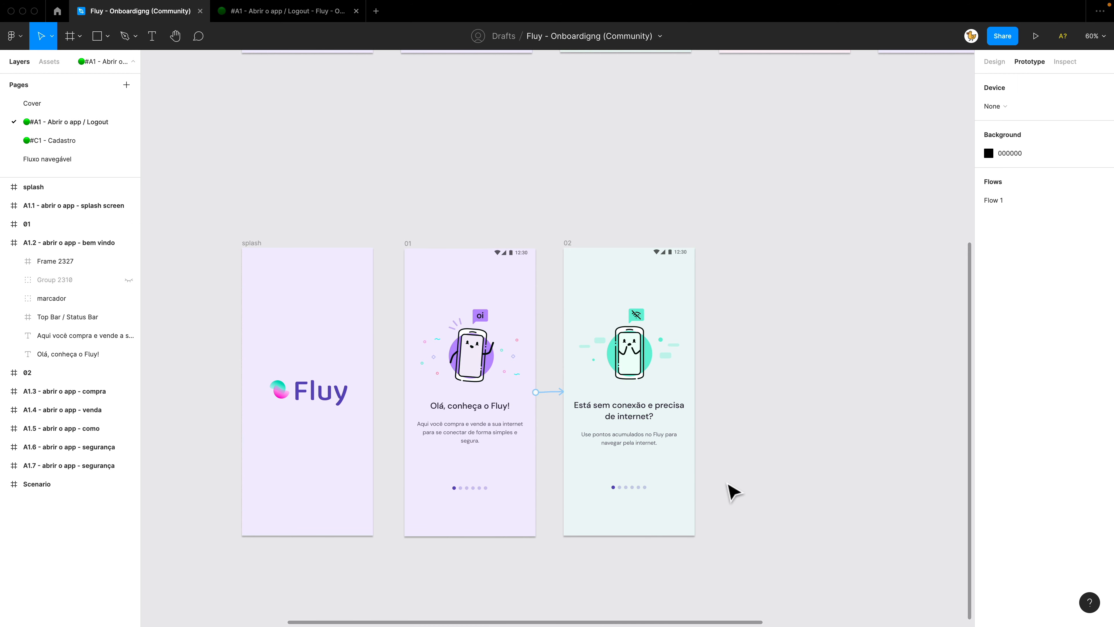
left_click(559, 396)
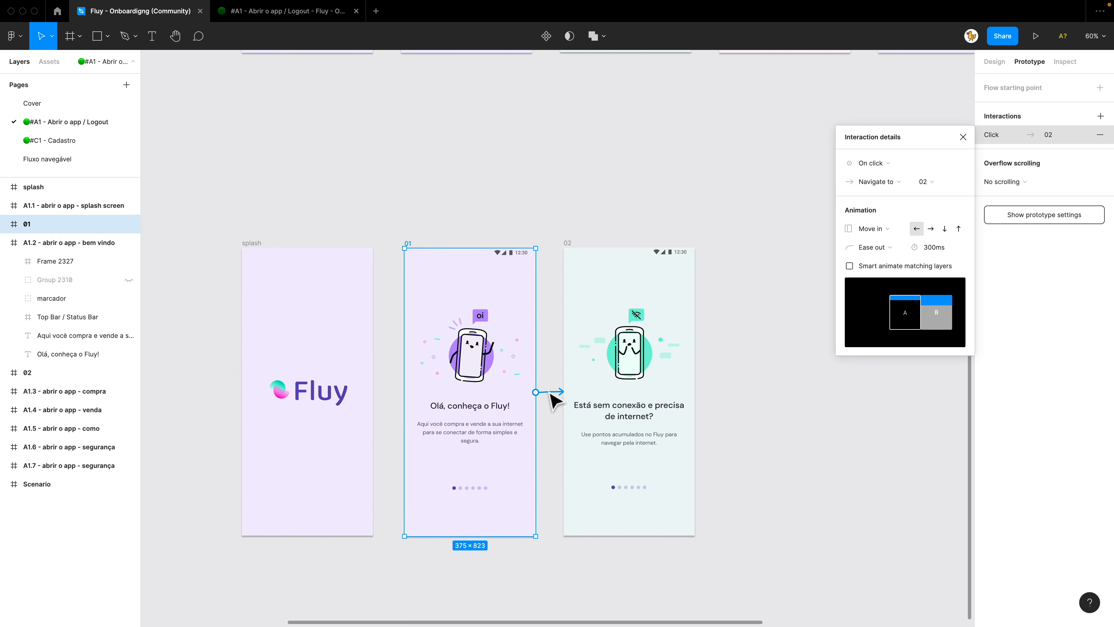
left_click(554, 355)
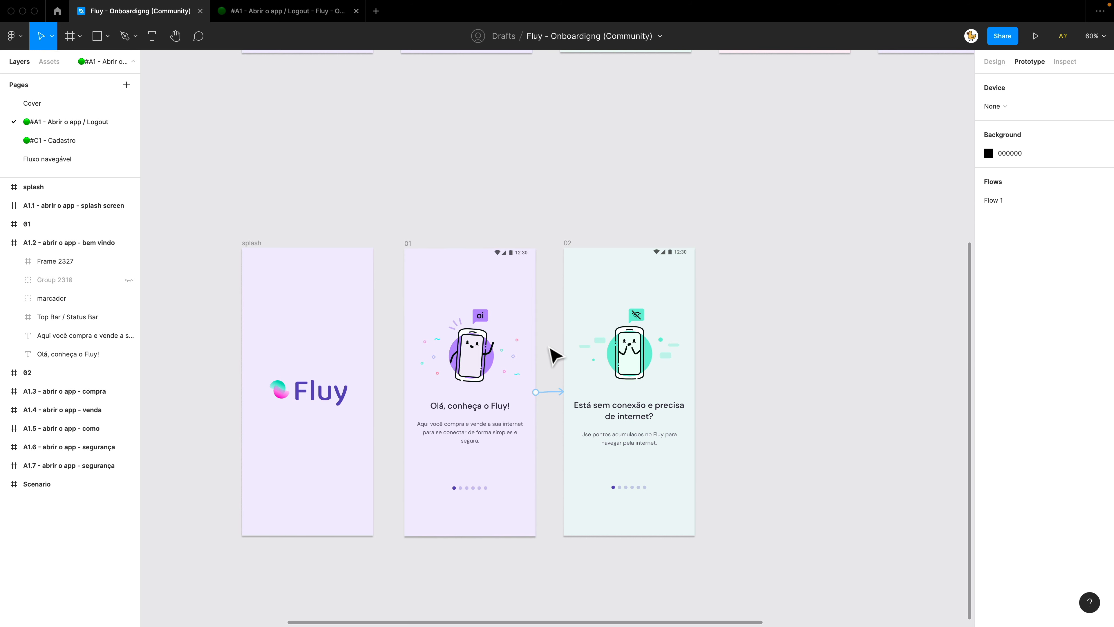
left_click_drag(547, 349, 577, 323)
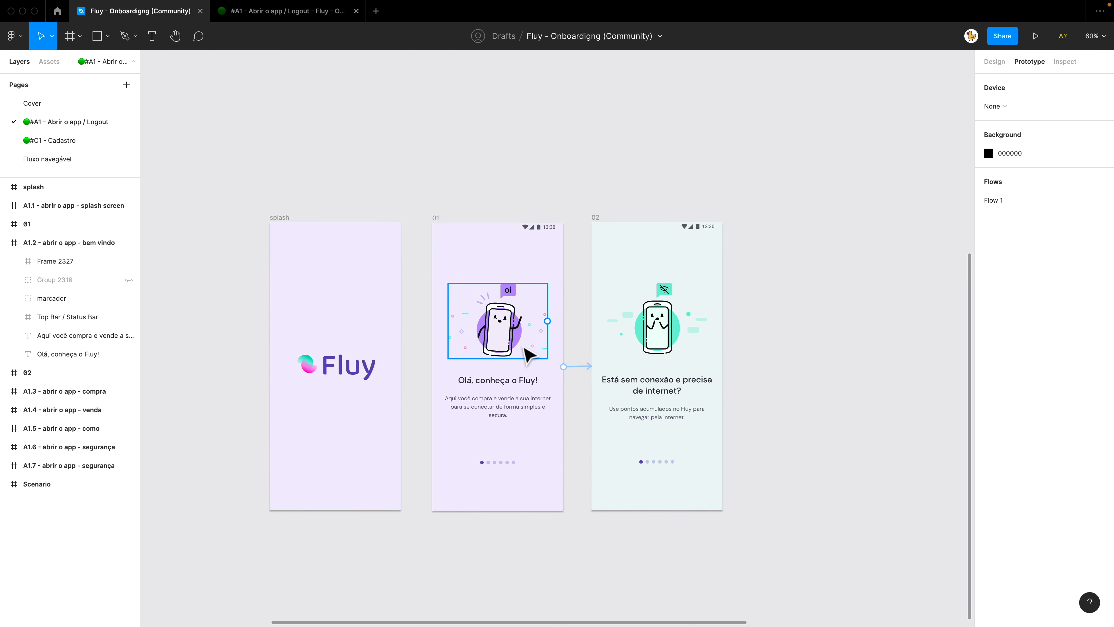
left_click(528, 353)
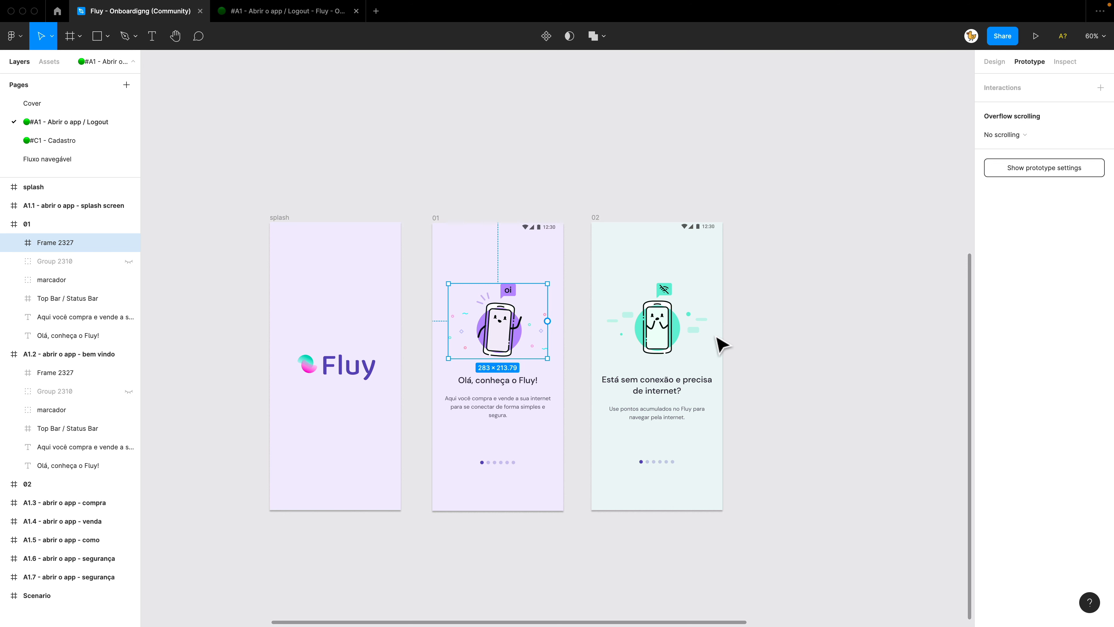
left_click(829, 358)
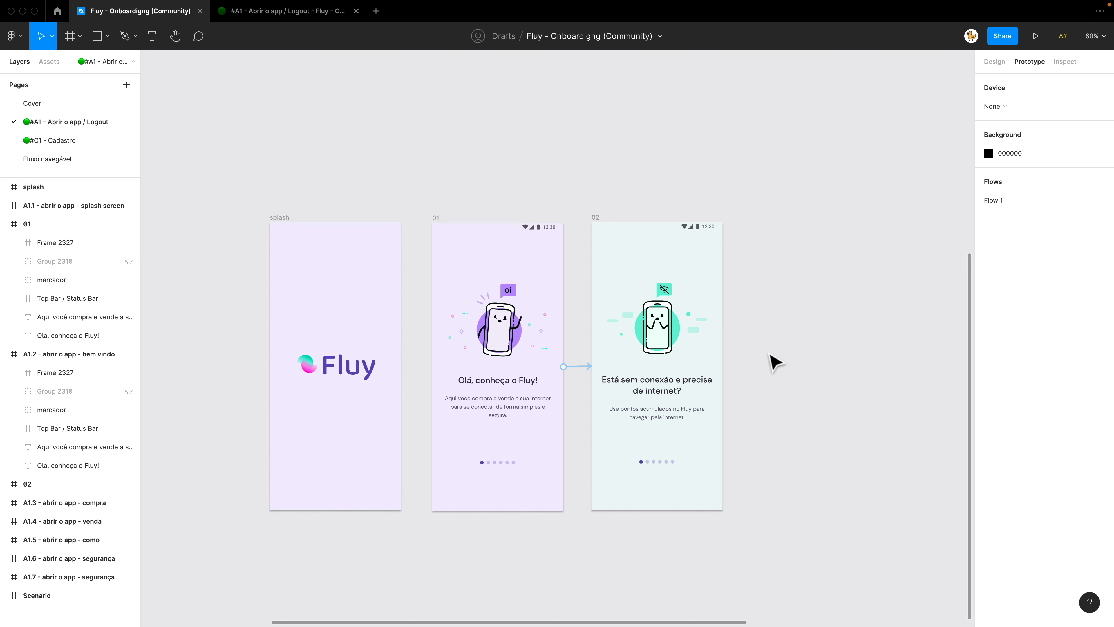
left_click_drag(768, 350, 711, 353)
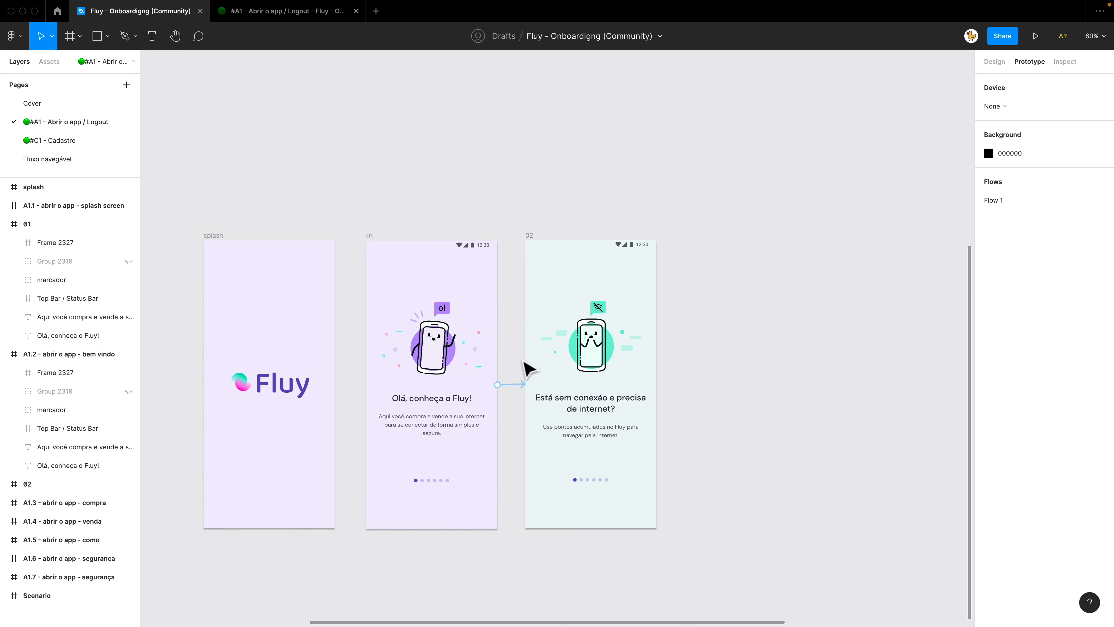
left_click(447, 352)
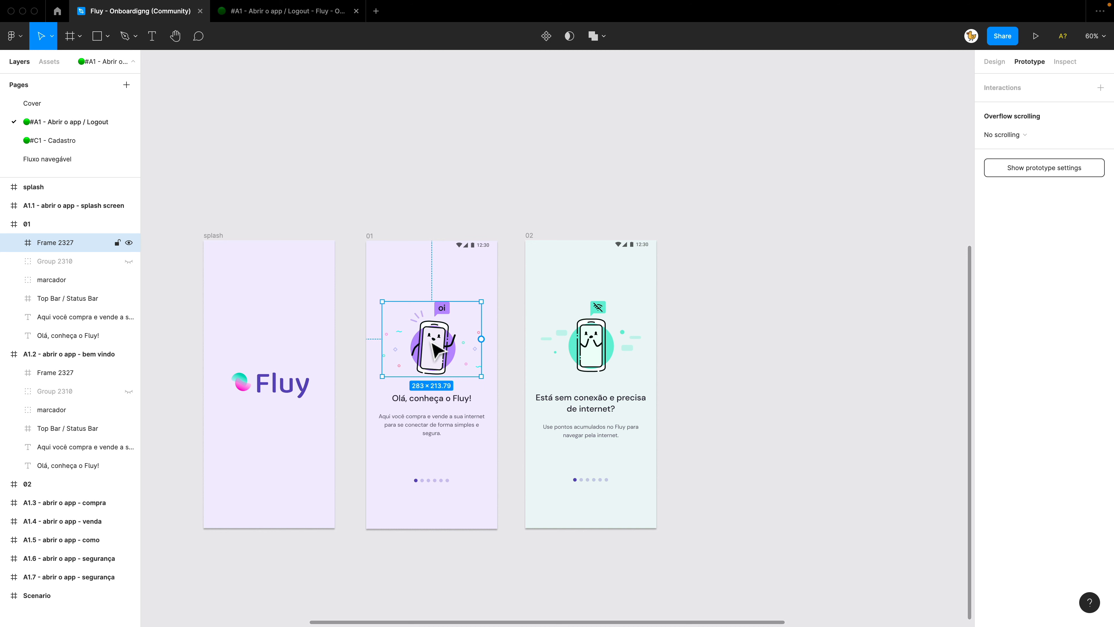
Group the illustration, title and description in frame 02, and do the same in frame 01
left_click_drag(663, 475, 545, 291)
key("ctrl+g")
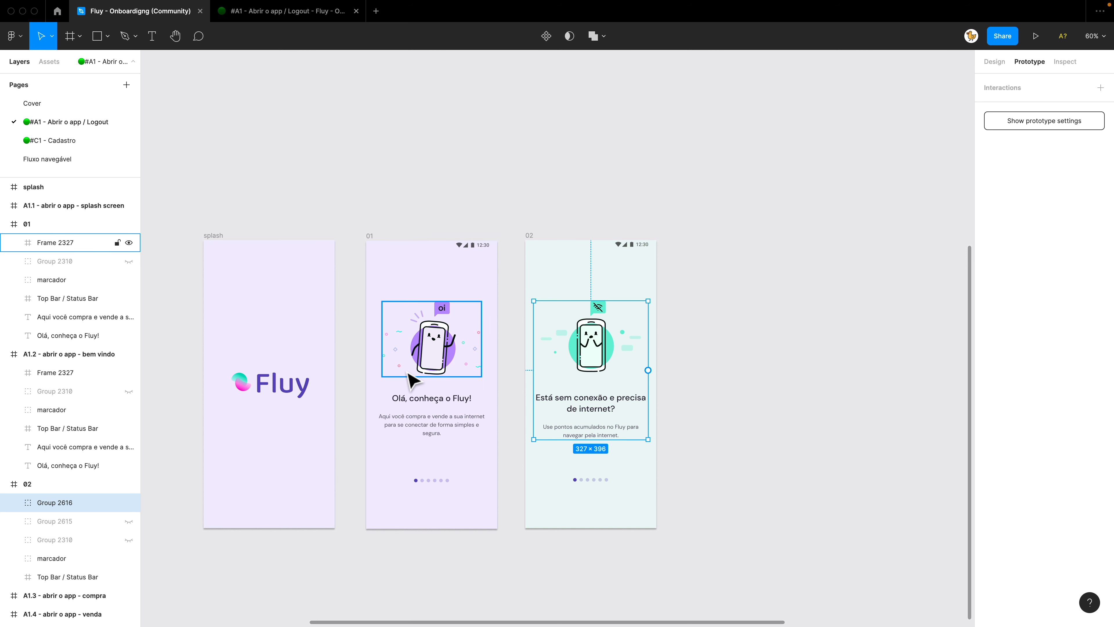
left_click_drag(492, 453, 391, 291)
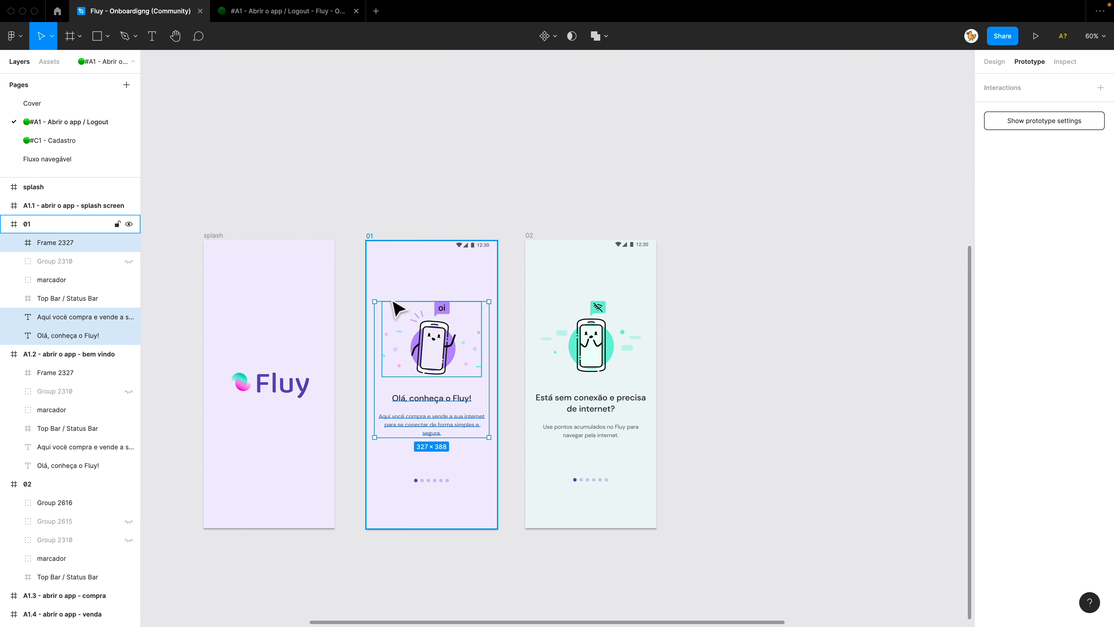
key("ctrl+g")
left_click(383, 226)
left_click(390, 242)
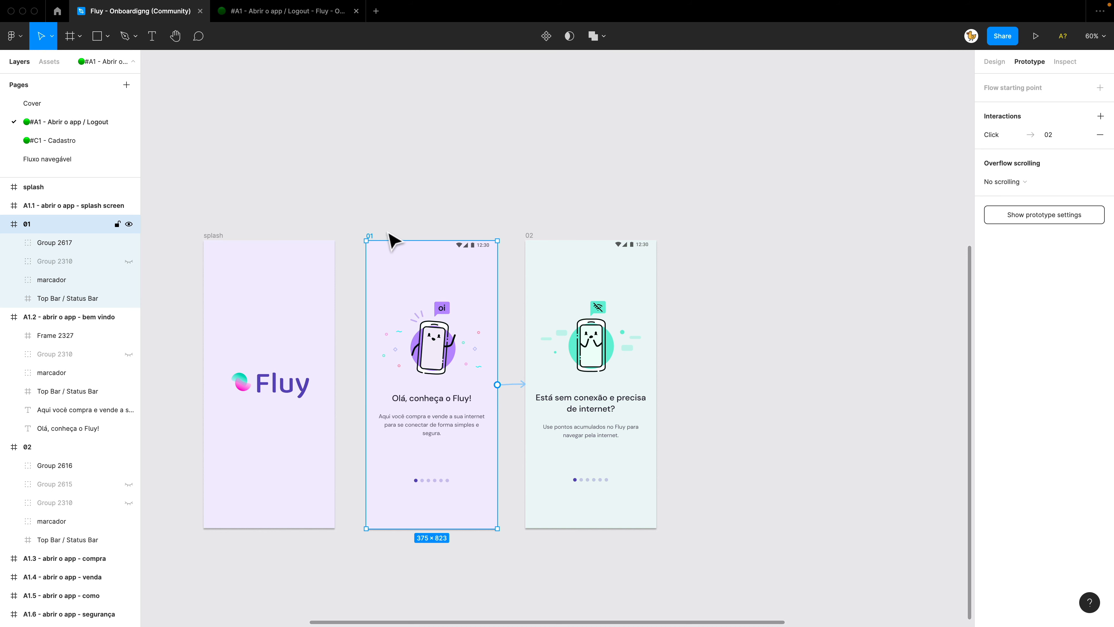
Copy the content groups of frames 01 and 02 onto the empty canvas about 150 px below the frames
left_click(504, 226)
scroll(530, 257, "down", 1)
left_click(529, 257)
left_click(460, 348, "shift")
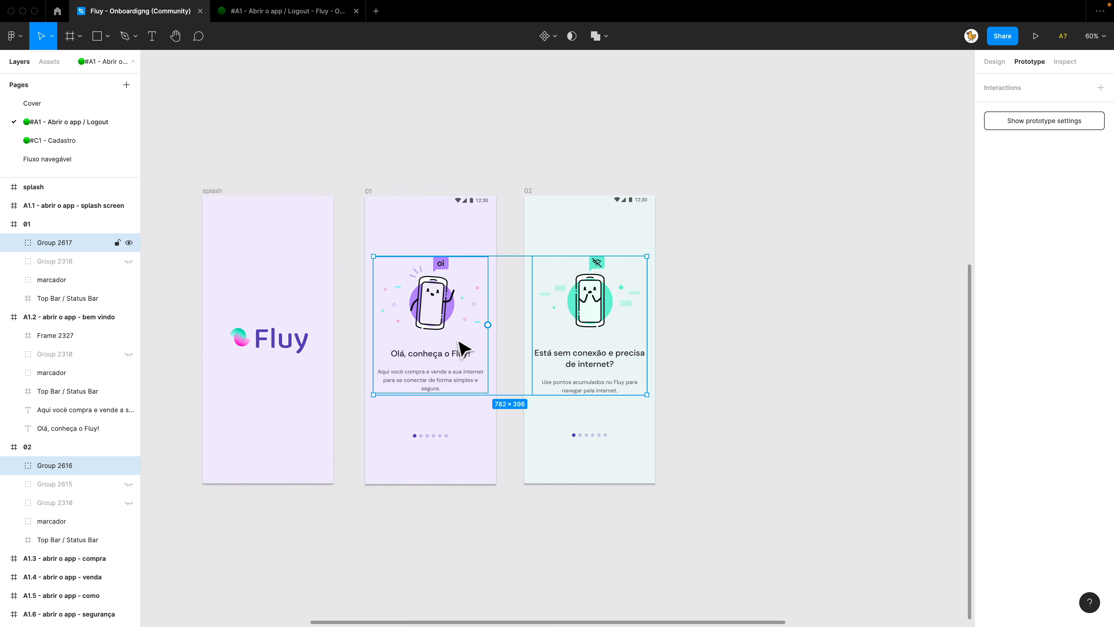
scroll(501, 178, "down", 3)
left_click_drag(495, 169, 498, 447)
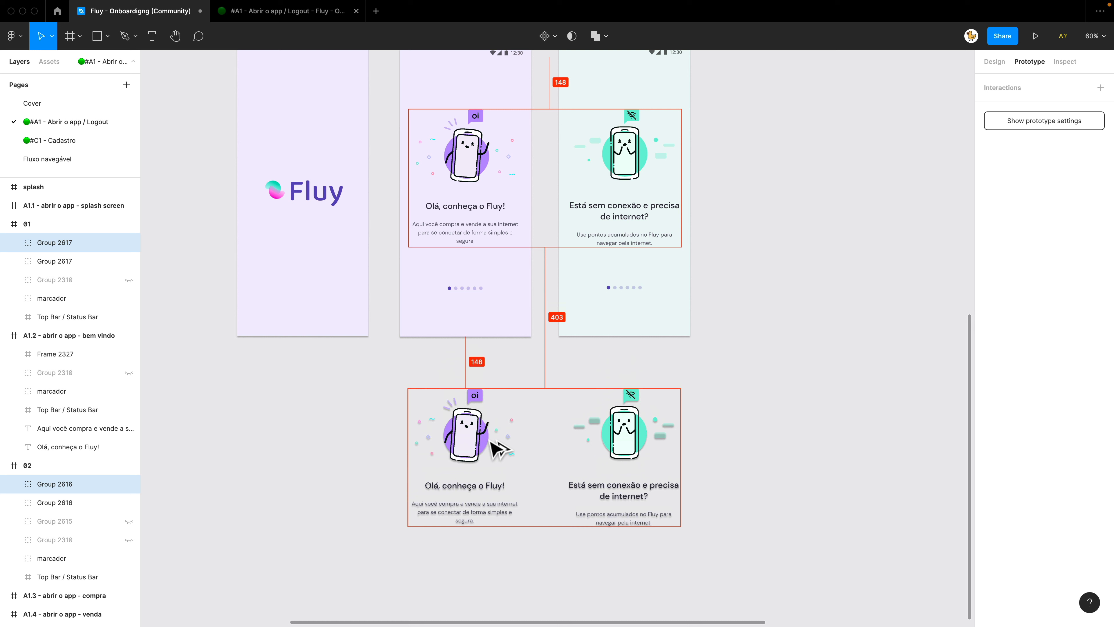
Wrap the two copied content groups together in a single new frame
left_click(720, 416)
scroll(729, 368, "down", 1)
left_click_drag(748, 498, 397, 349)
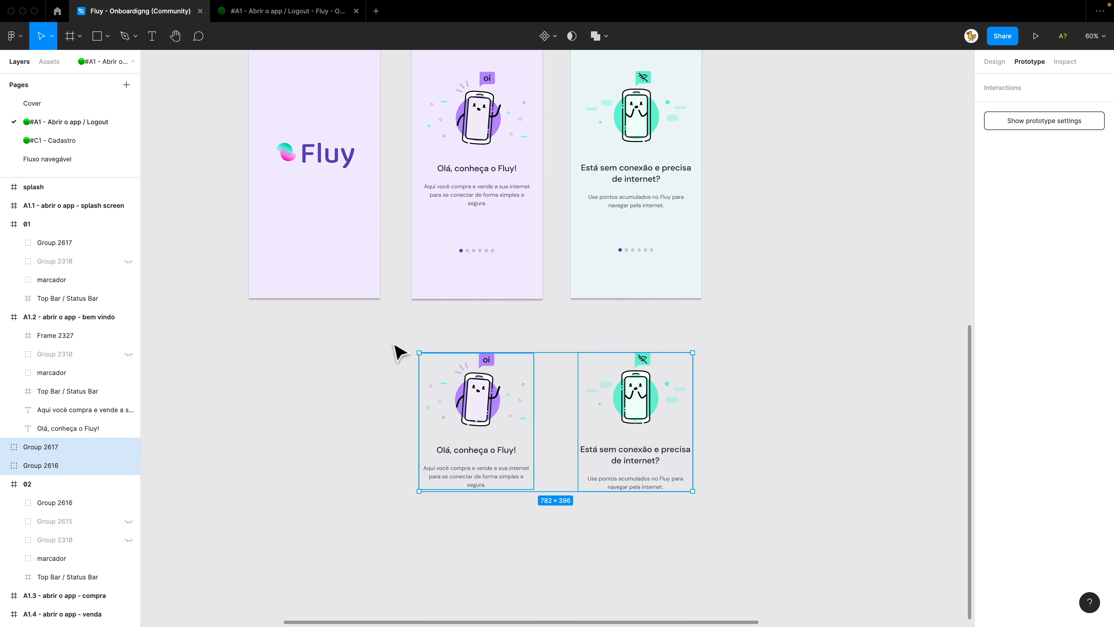
key("super+alt+g")
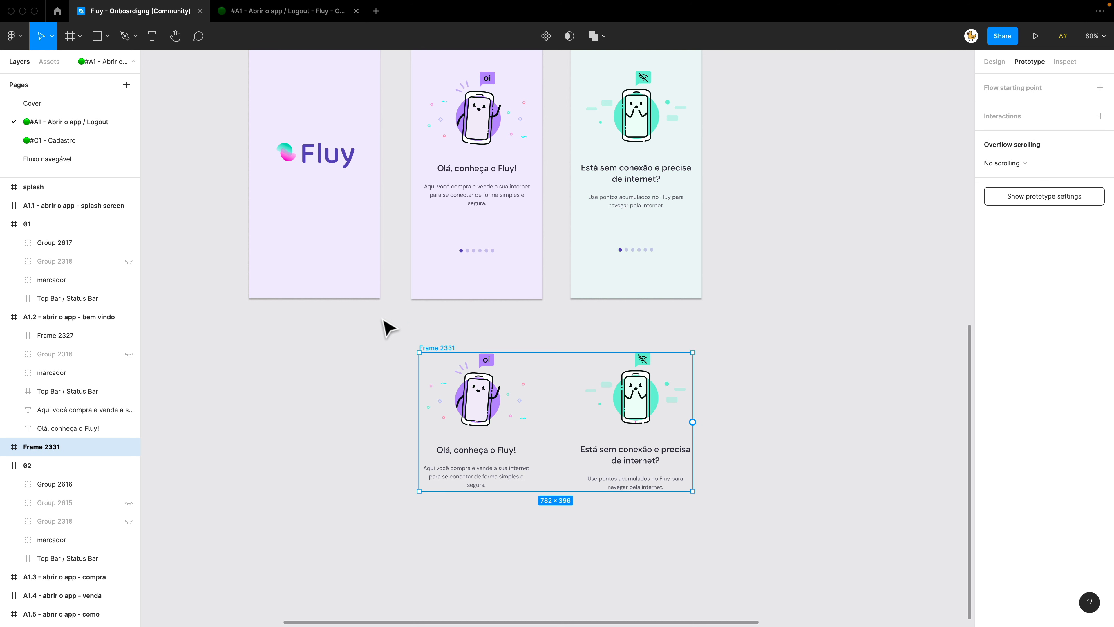
Delete the original content groups from inside frames 02 and 01
left_click(589, 341)
scroll(608, 304, "up", 2)
left_click(635, 220)
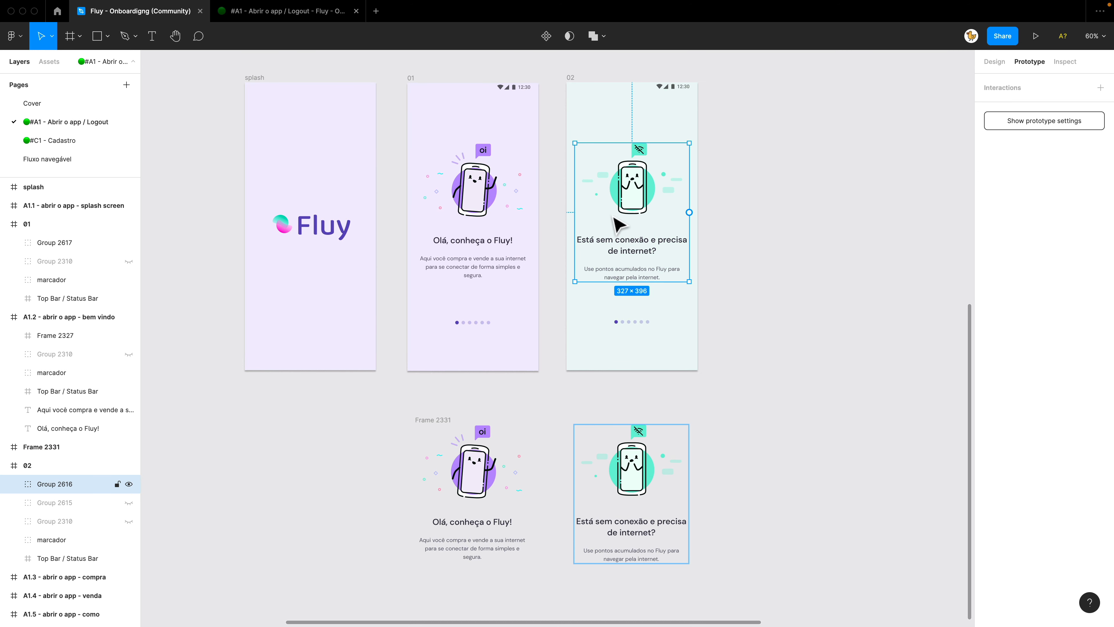
key("BackSpace")
left_click(482, 220)
key("BackSpace")
Move the combined content frame slightly lower and delete the emptied frame 02
left_click(471, 443)
left_click(437, 420)
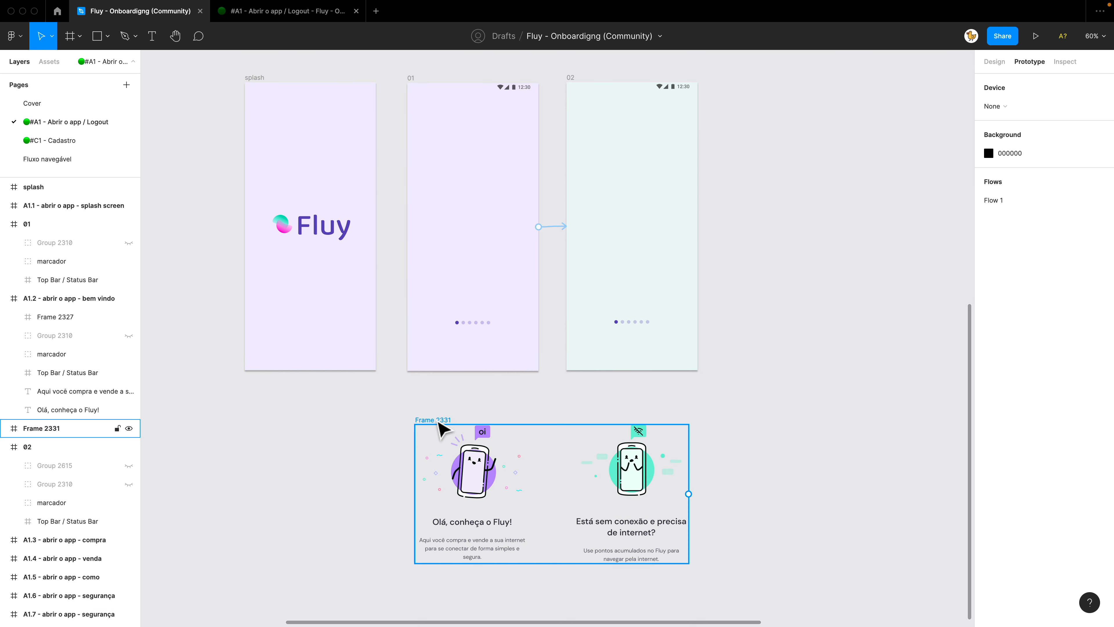
left_click_drag(437, 420, 433, 465)
left_click(572, 80)
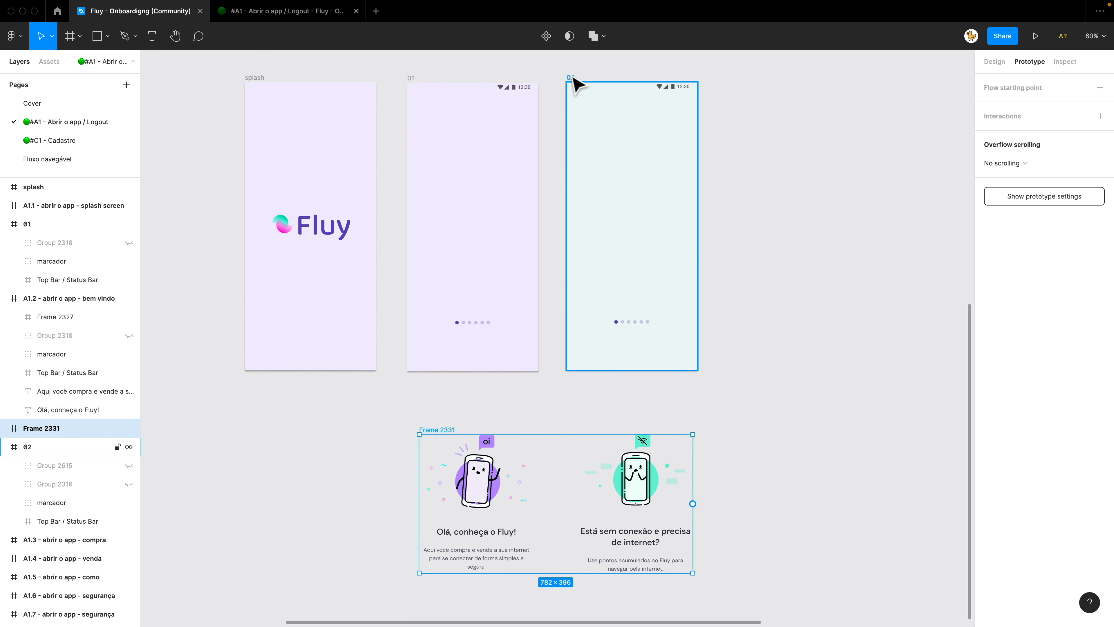
key("BackSpace")
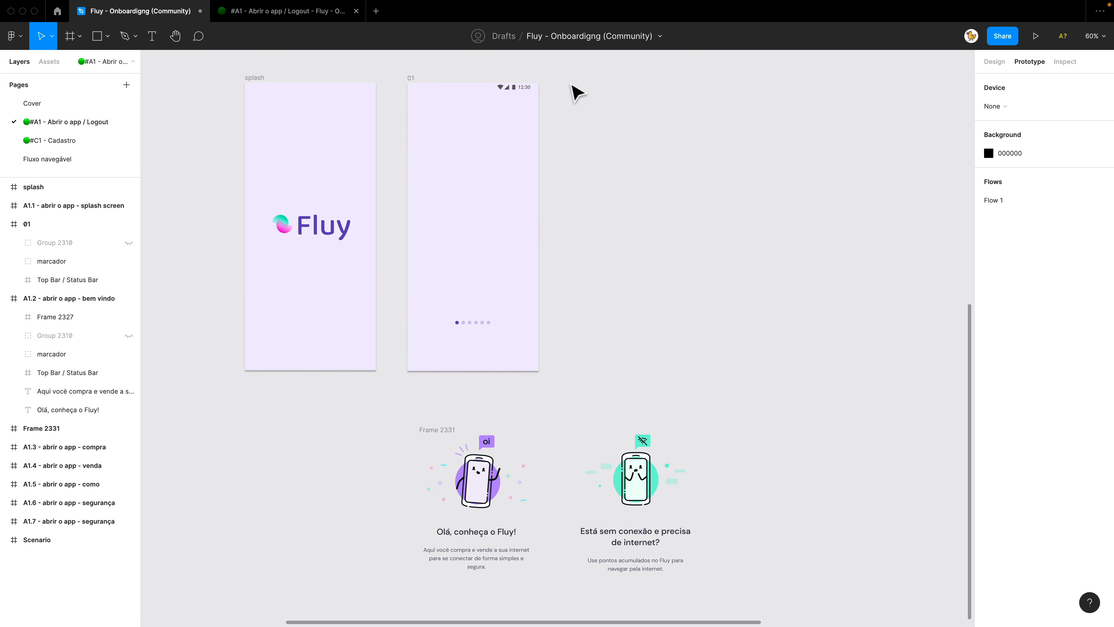
Move the combined content frame into frame 01 so its Olá, conheça o Fluy! part sits centred inside the screen
scroll(597, 176, "up", 2)
left_click_drag(465, 479, 463, 183)
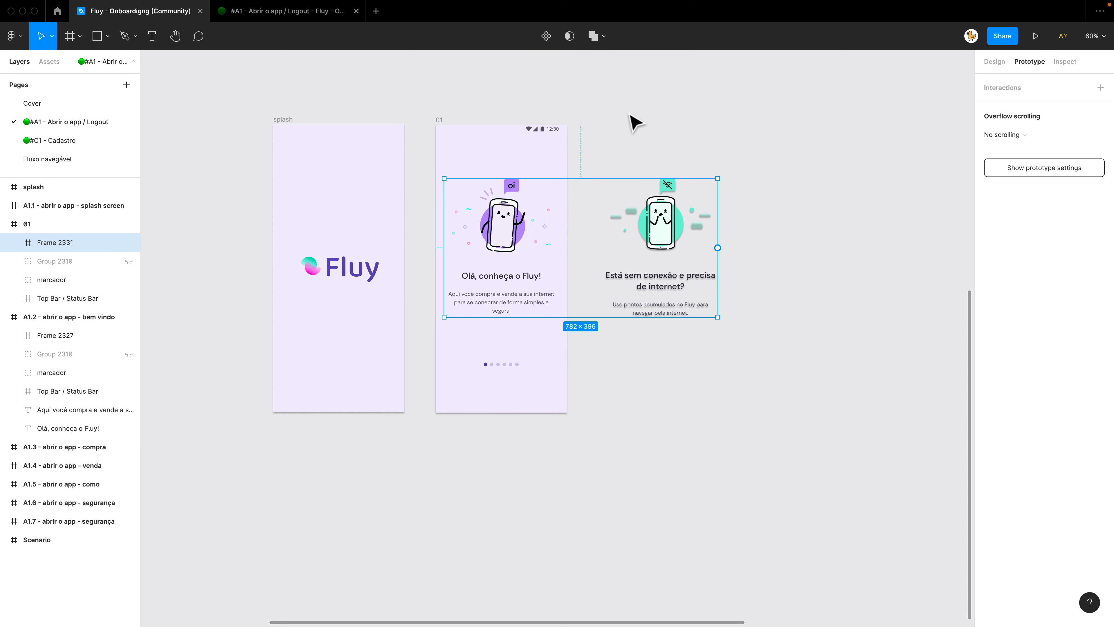
left_click(634, 119)
Turn on Clip content for frame 01 to hide the part of the content frame outside it
left_click(443, 129)
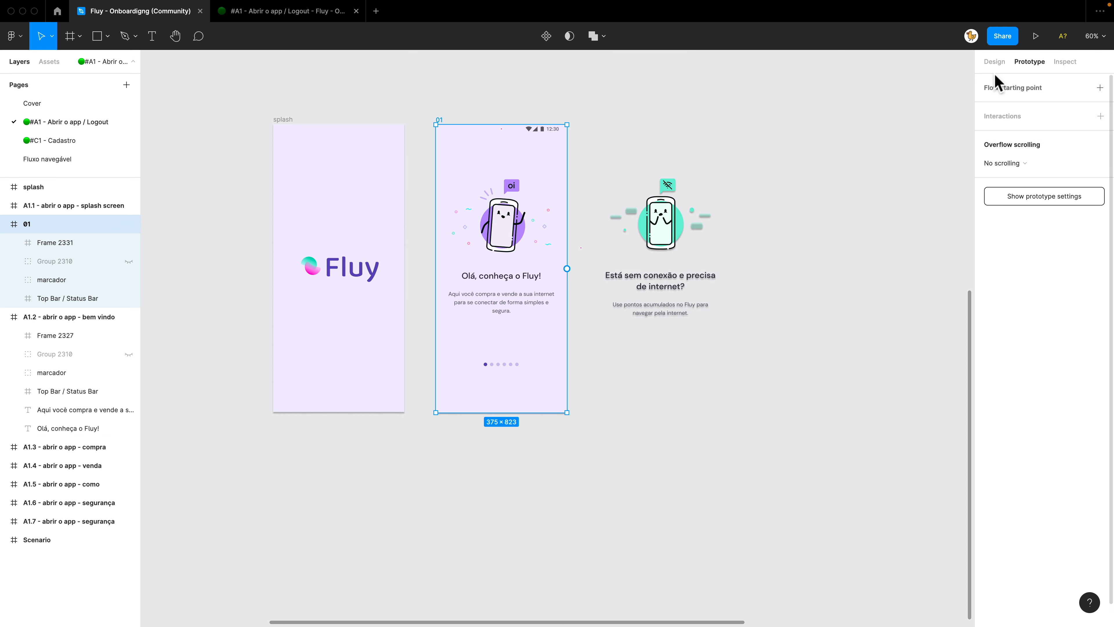
left_click(994, 62)
left_click(989, 185)
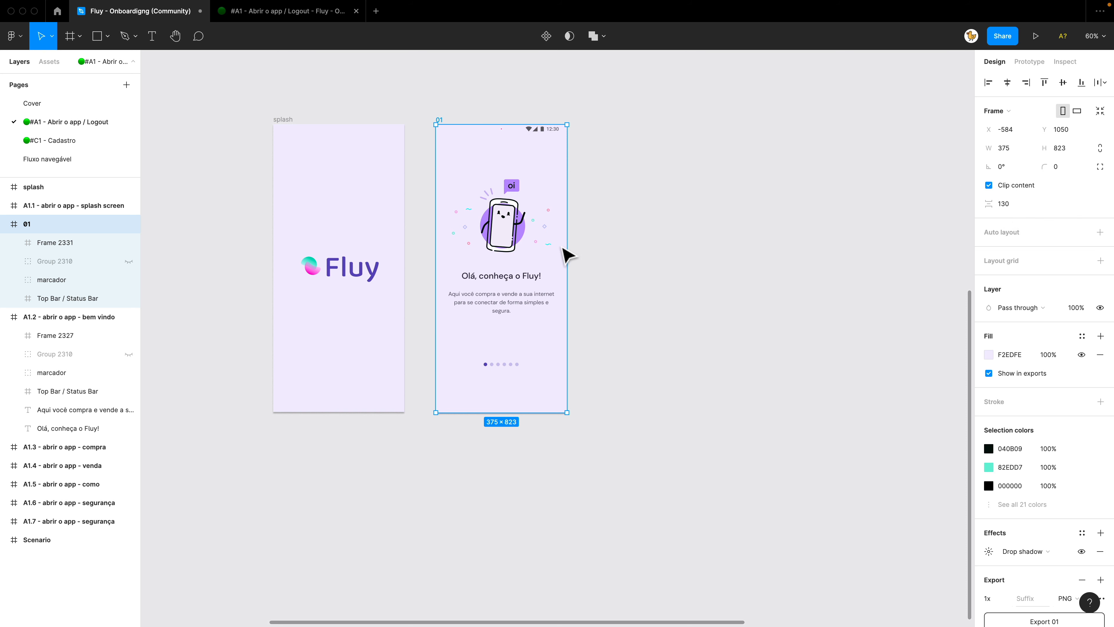
left_click(526, 246)
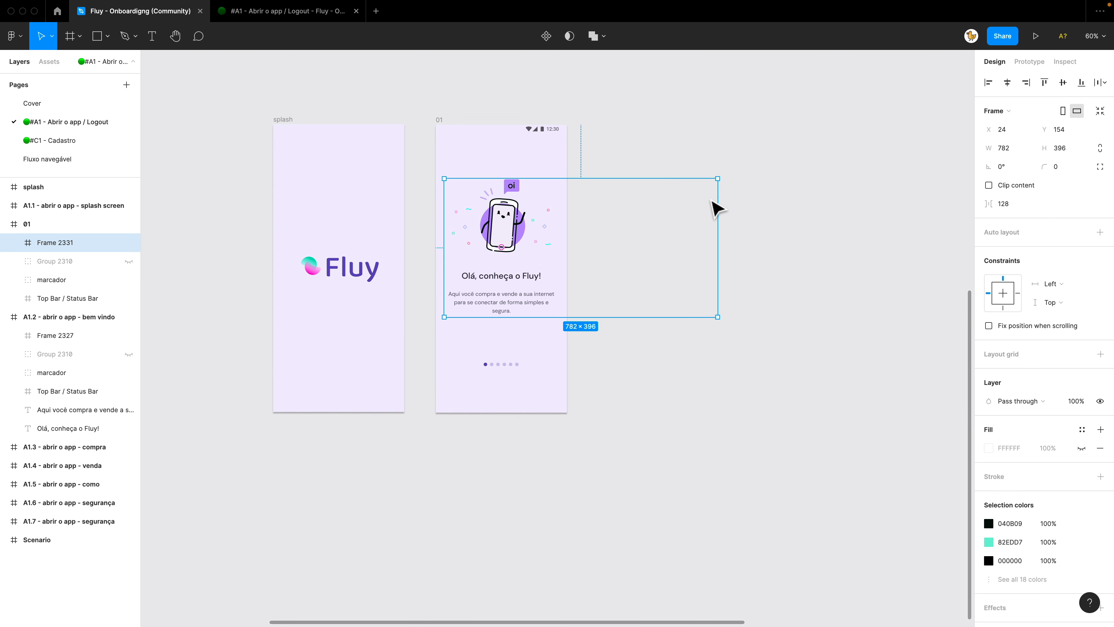
left_click(732, 121)
Duplicate frame 01 as 2 with a 121 px gap and shift the copy's content frame to show the Está sem conexão part
key("space")
left_click_drag(737, 120, 664, 172)
left_click(370, 177)
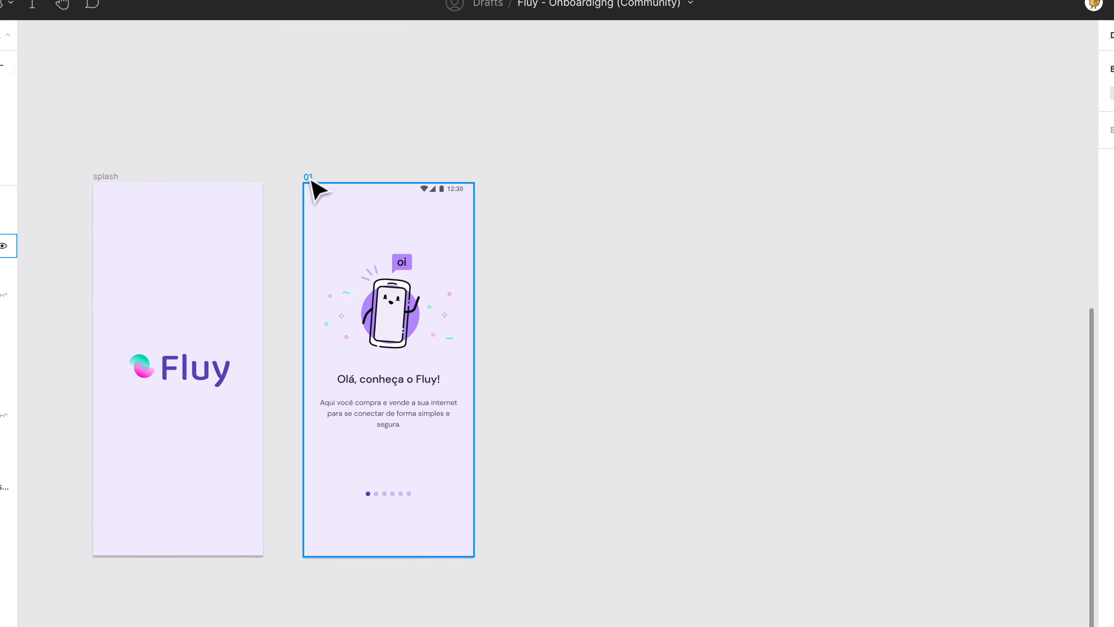
left_click_drag(371, 176, 534, 189, "alt")
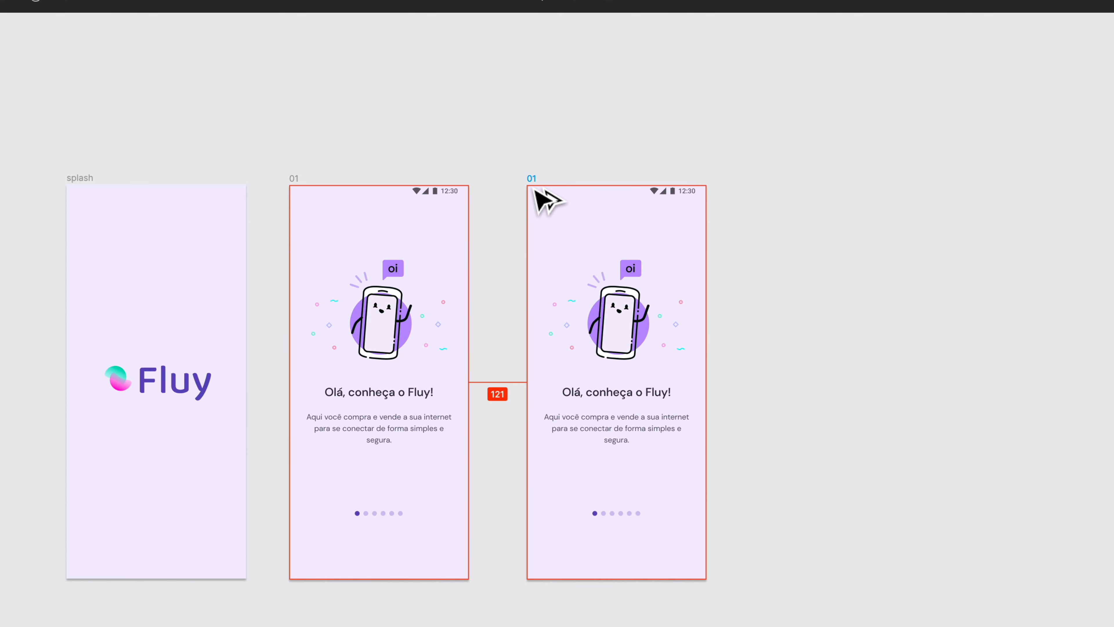
left_click(639, 326)
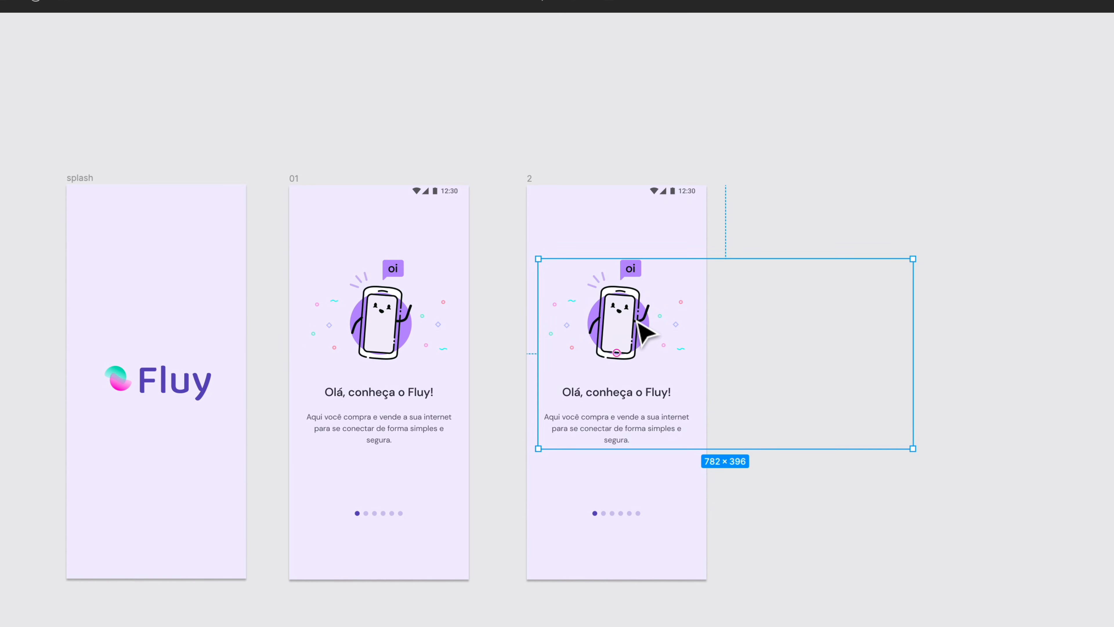
left_click_drag(636, 321, 535, 323)
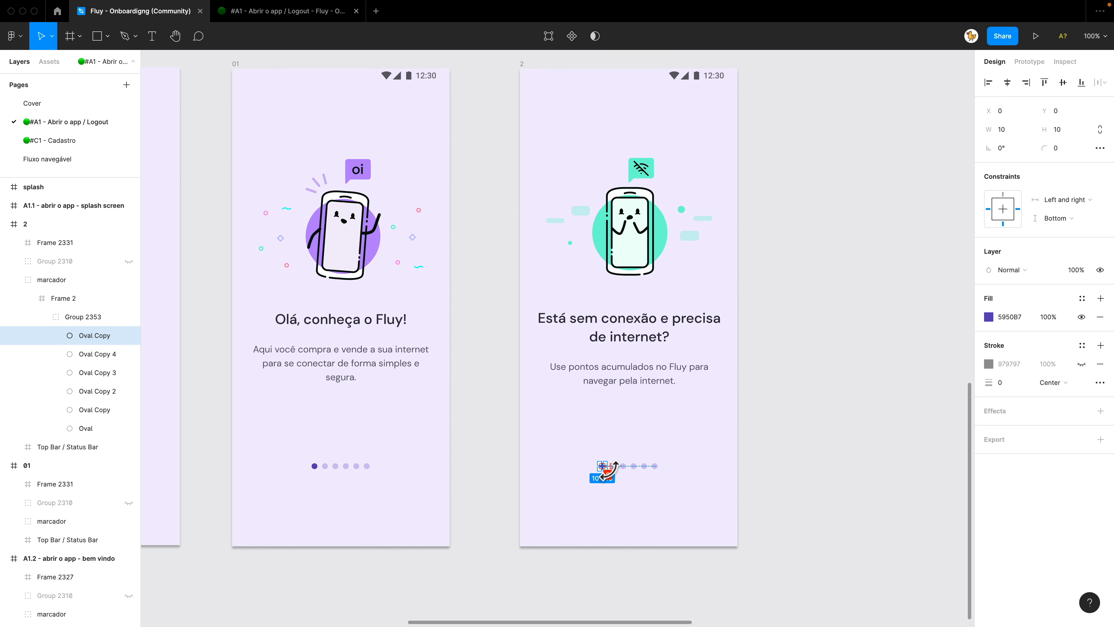
In frame 2's page marker, set the second dot to 100% opacity and the first dot to 25%
key("super+plus")
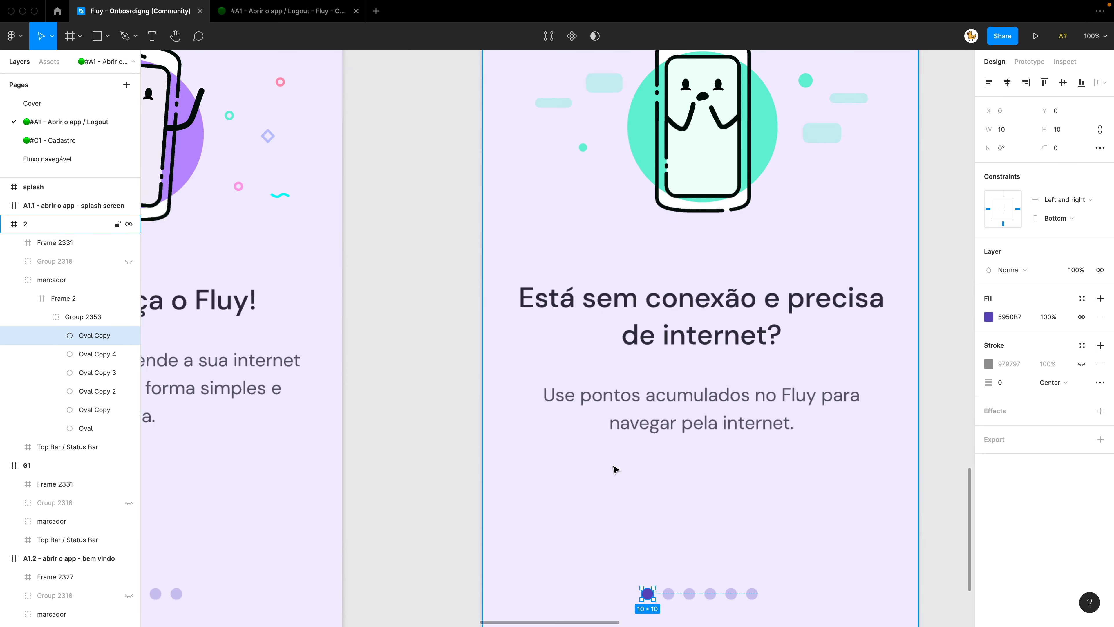
scroll(610, 444, "down", 5)
left_click(610, 442)
key("0")
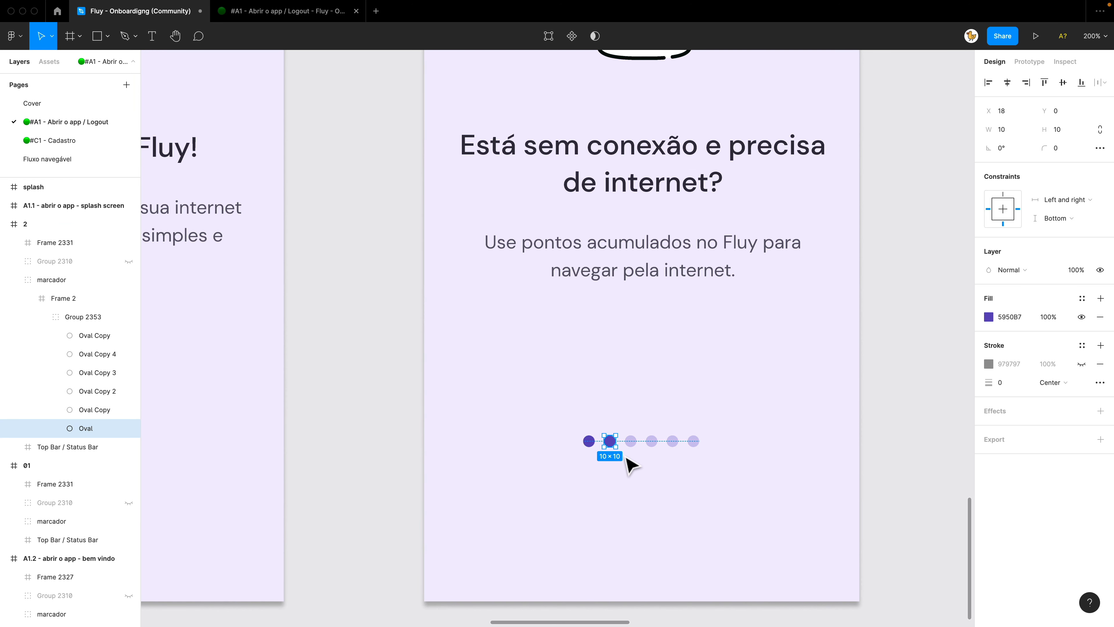
left_click(630, 442)
left_click(589, 442)
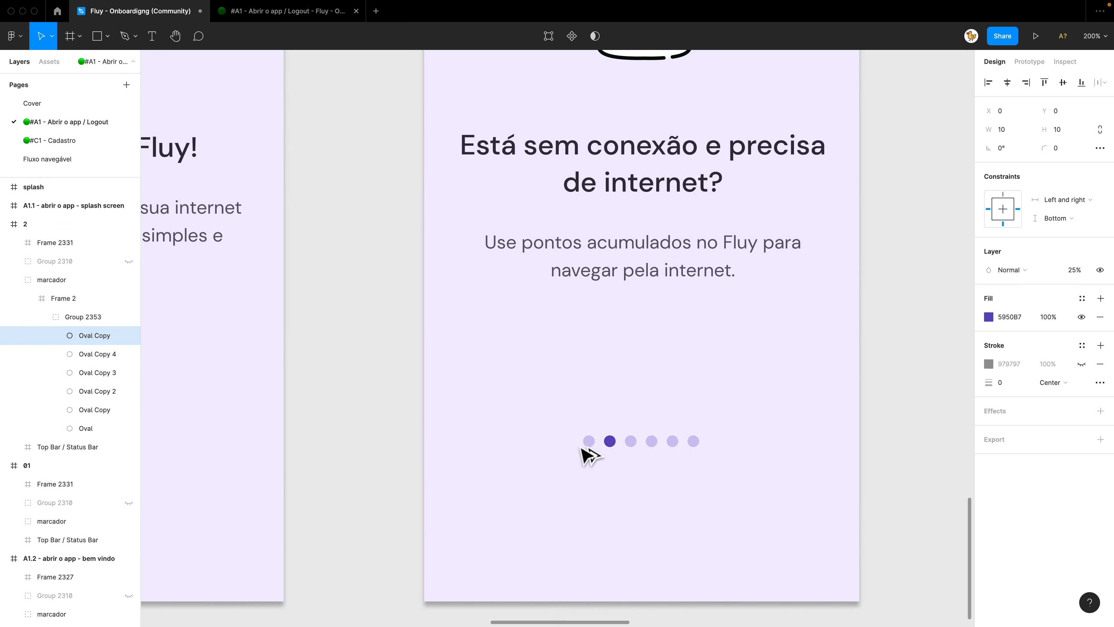
left_click(396, 465)
Give frame 2 the mint background fill sampled from the original A1.3 compra frame
key("super+minus")
left_click_drag(480, 329, 530, 423)
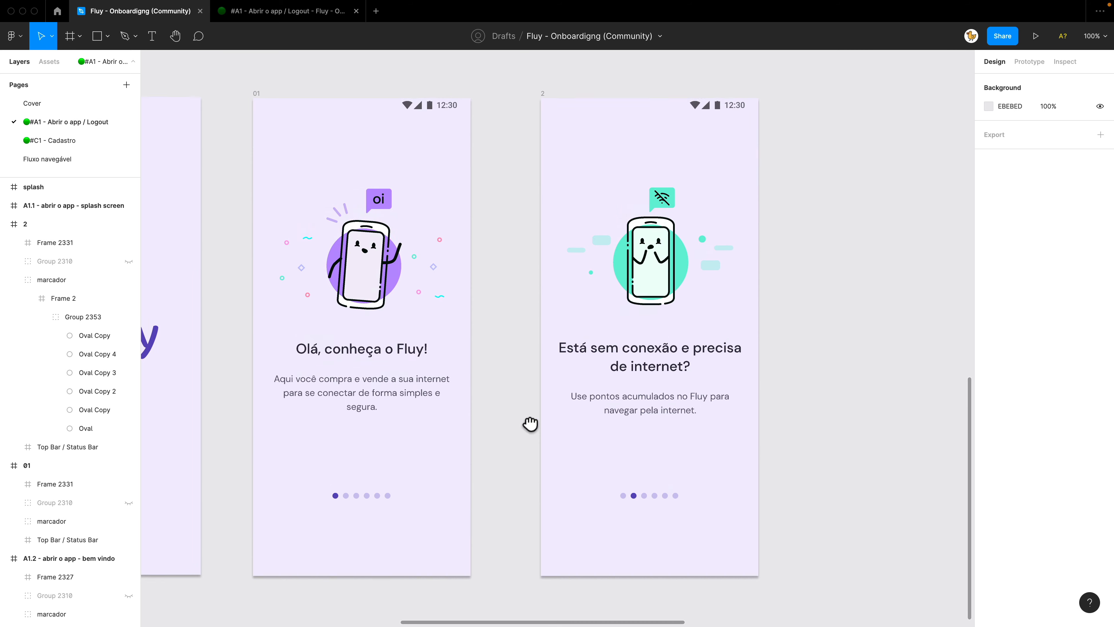
key("super+minus")
scroll(679, 245, "up", 5)
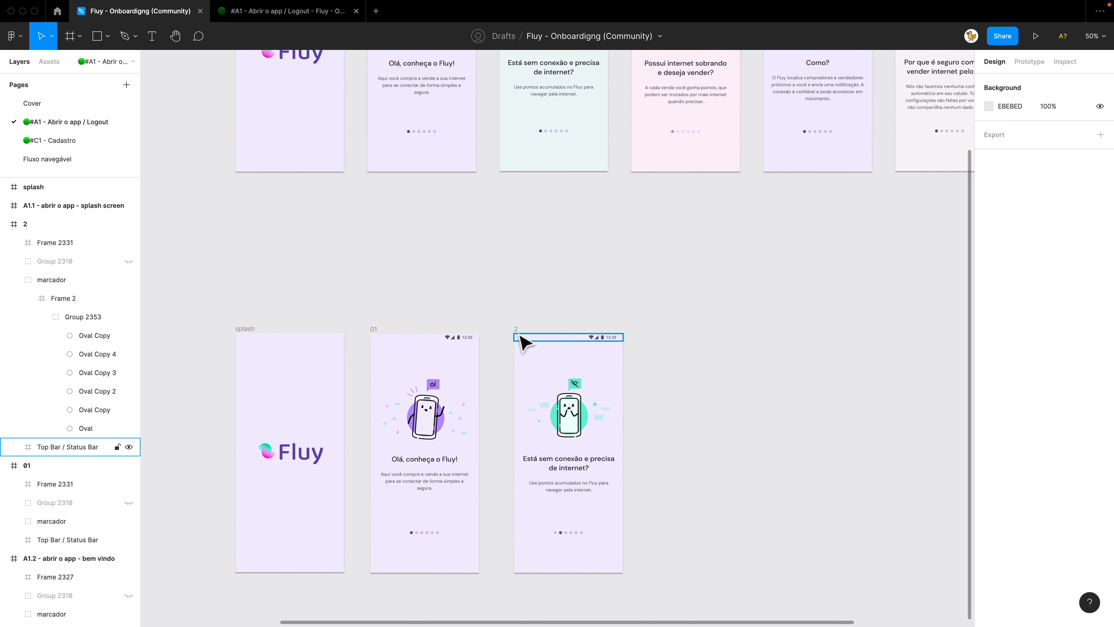
left_click(523, 336)
scroll(557, 229, "up", 2)
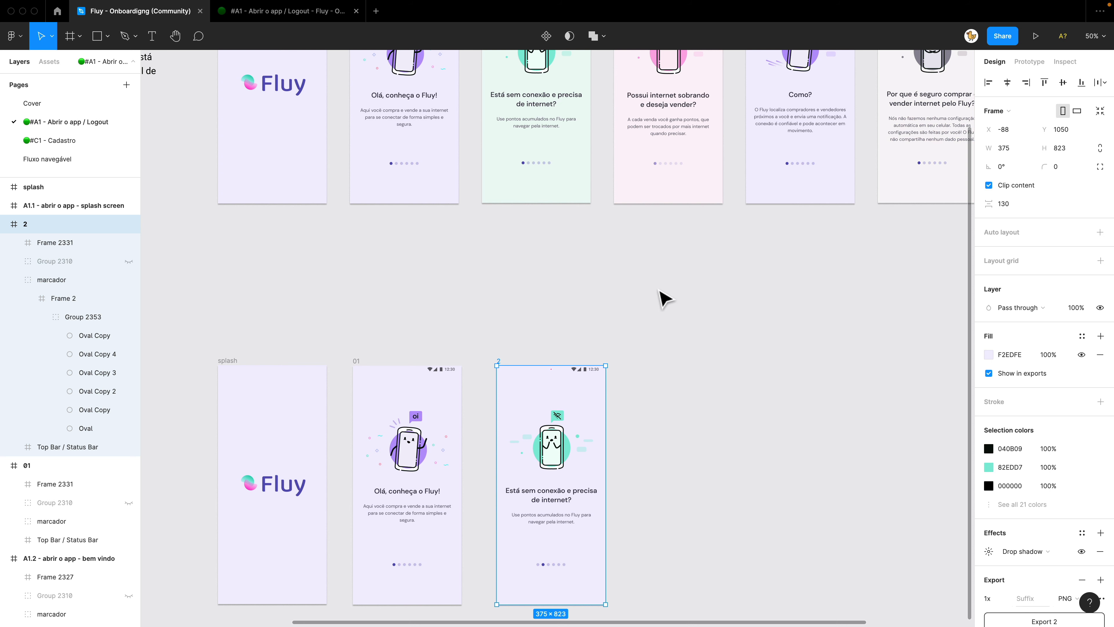
key("i")
left_click(558, 185)
left_click(634, 331)
Match frame 2's status bar fill to the mint background sampled from the original A1.3 compra frame
scroll(589, 341, "down", 2)
left_click(565, 340)
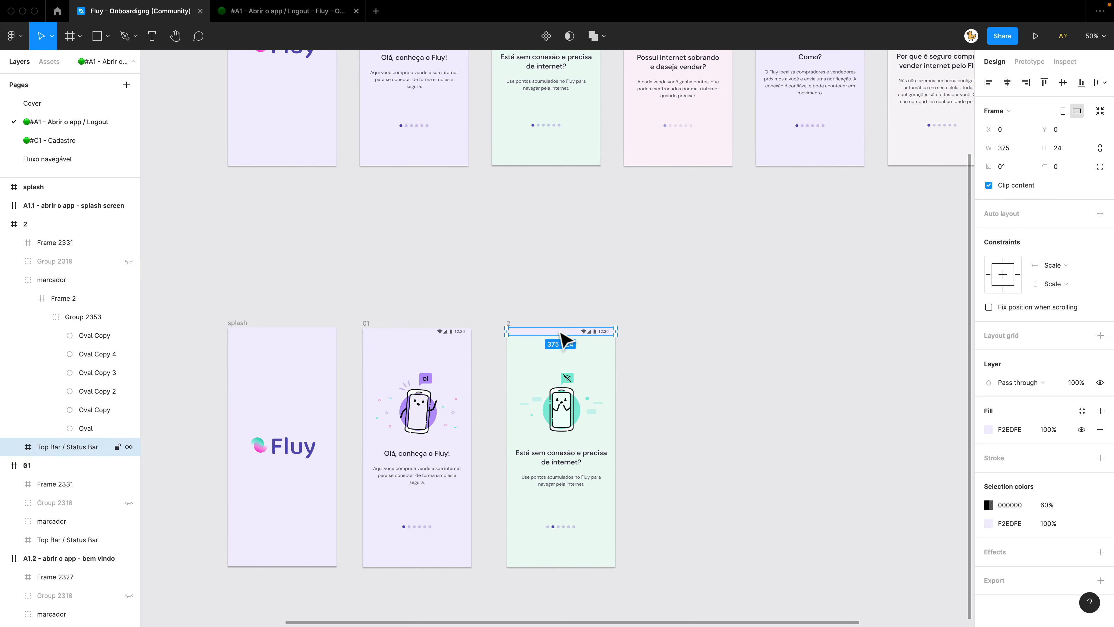
key("Delete")
key("super+z")
key("i")
left_click(568, 153)
key("Escape")
Compare the shared Frame 2331 content layers inside frames 01 and 2
left_click_drag(549, 293, 661, 236)
scroll(665, 244, "up", 2)
left_click(483, 283)
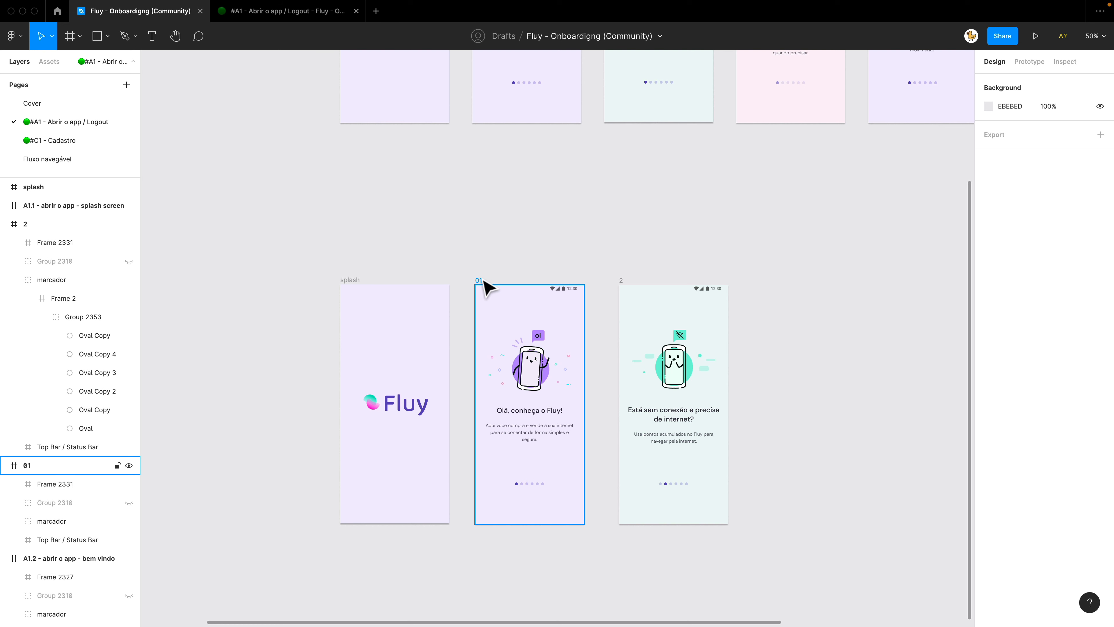
left_click(1030, 62)
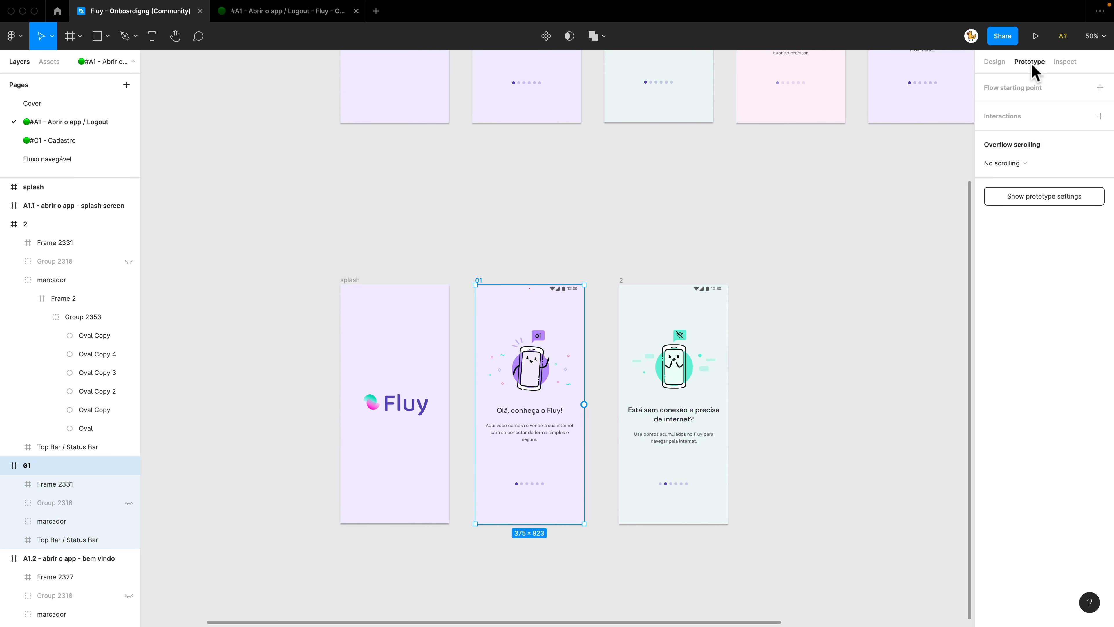
scroll(638, 381, "up", 2)
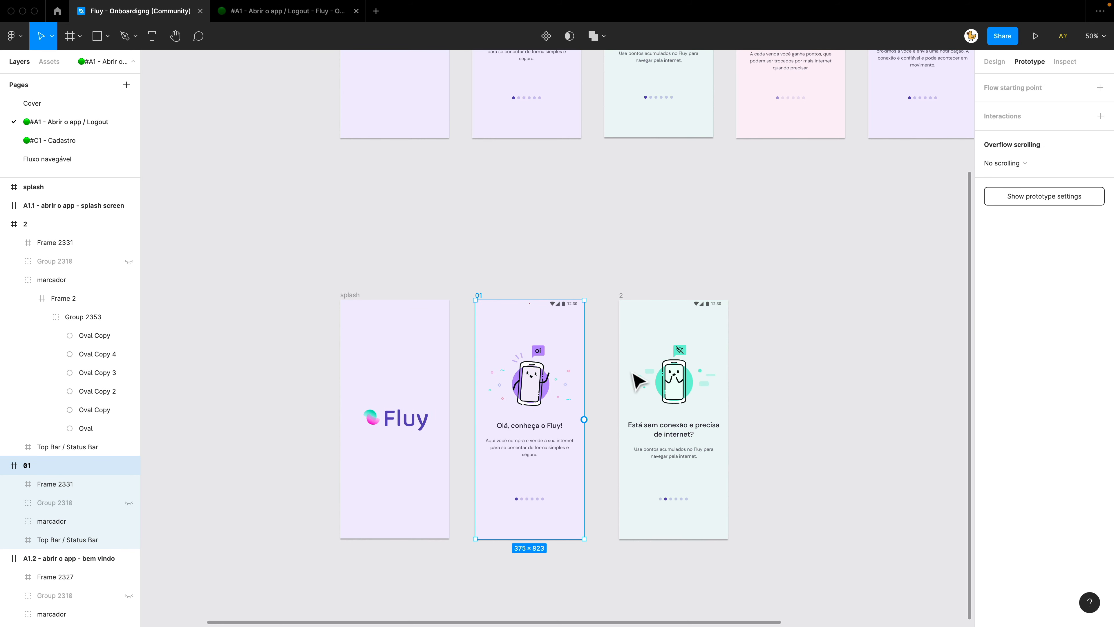
left_click(543, 377)
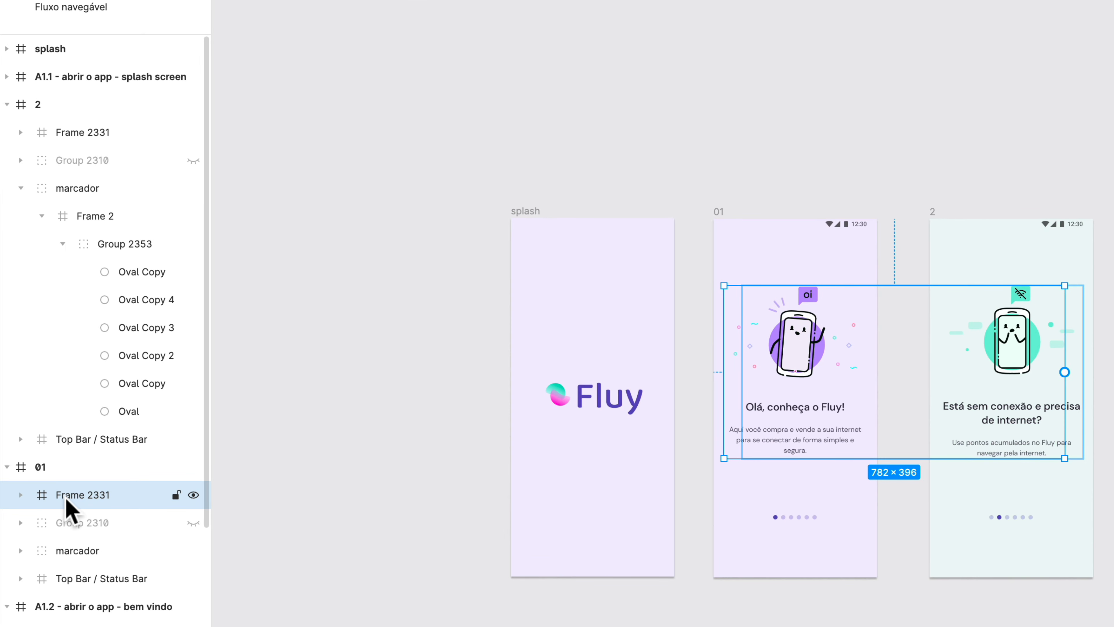
left_click(95, 141)
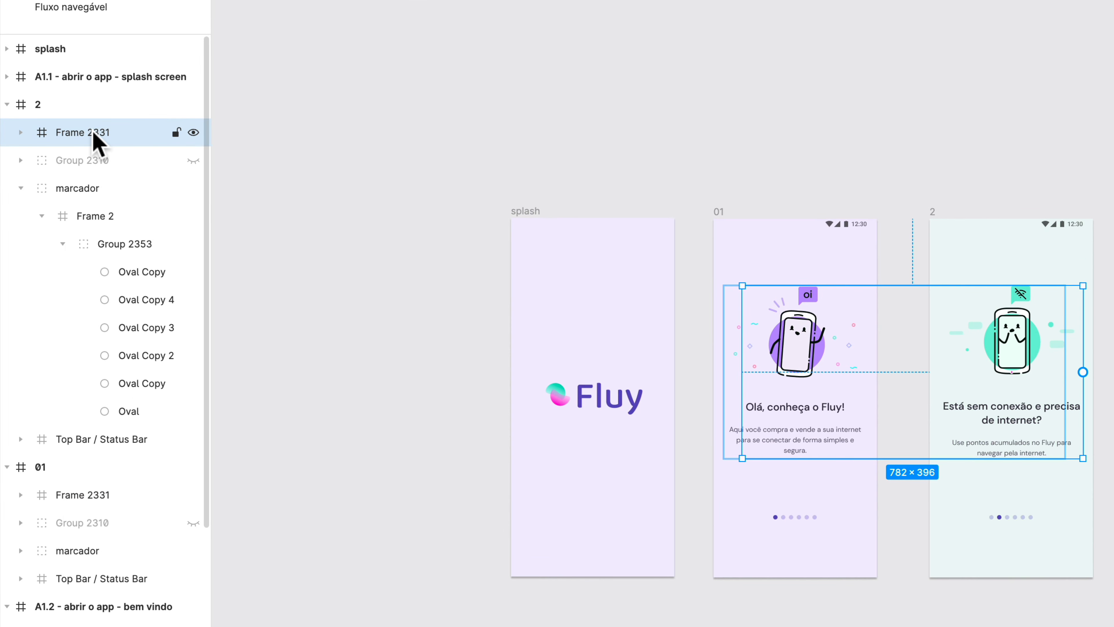
left_click(941, 220)
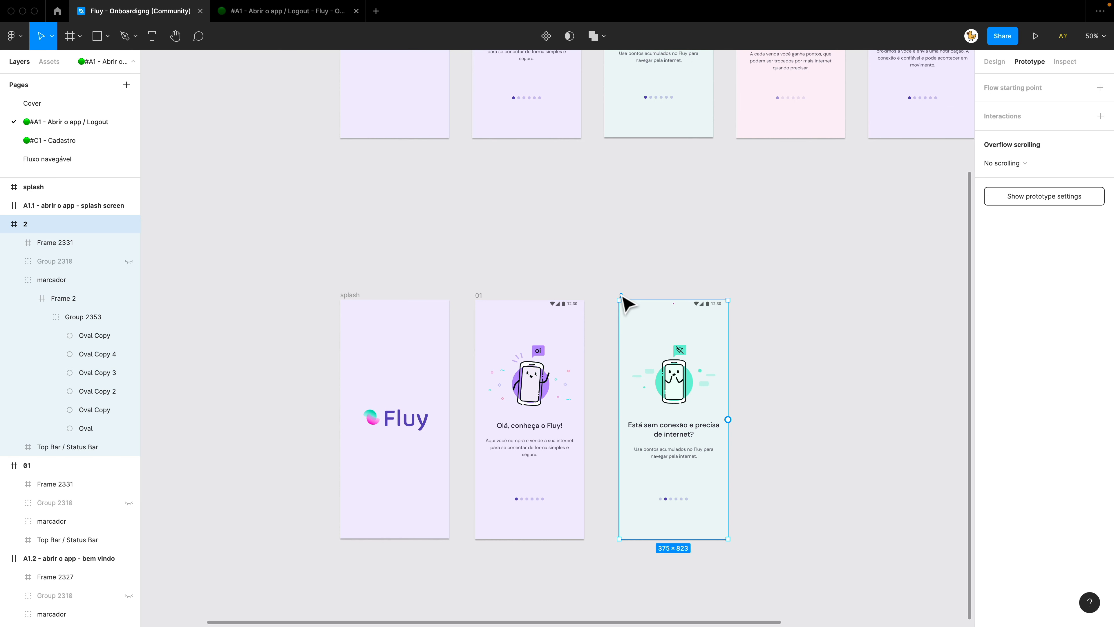
Move frame 2 farther from frame 01 and link frame 01 to it on click with a Smart animate transition
left_click_drag(623, 303, 656, 301)
left_click(616, 257)
left_click(478, 299)
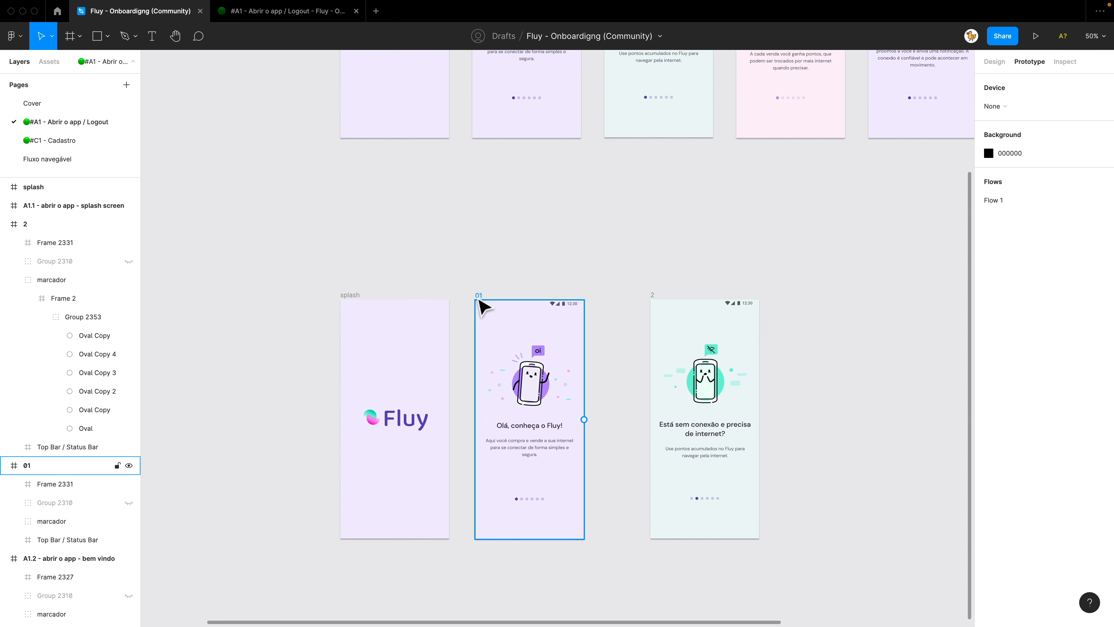
left_click(477, 297)
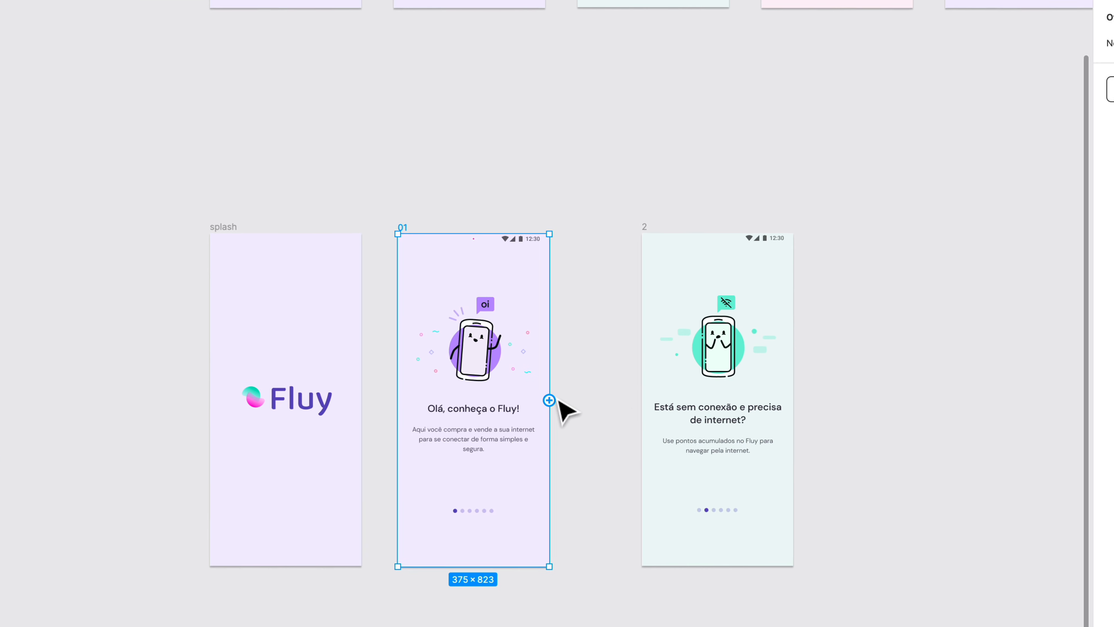
left_click_drag(584, 419, 710, 418)
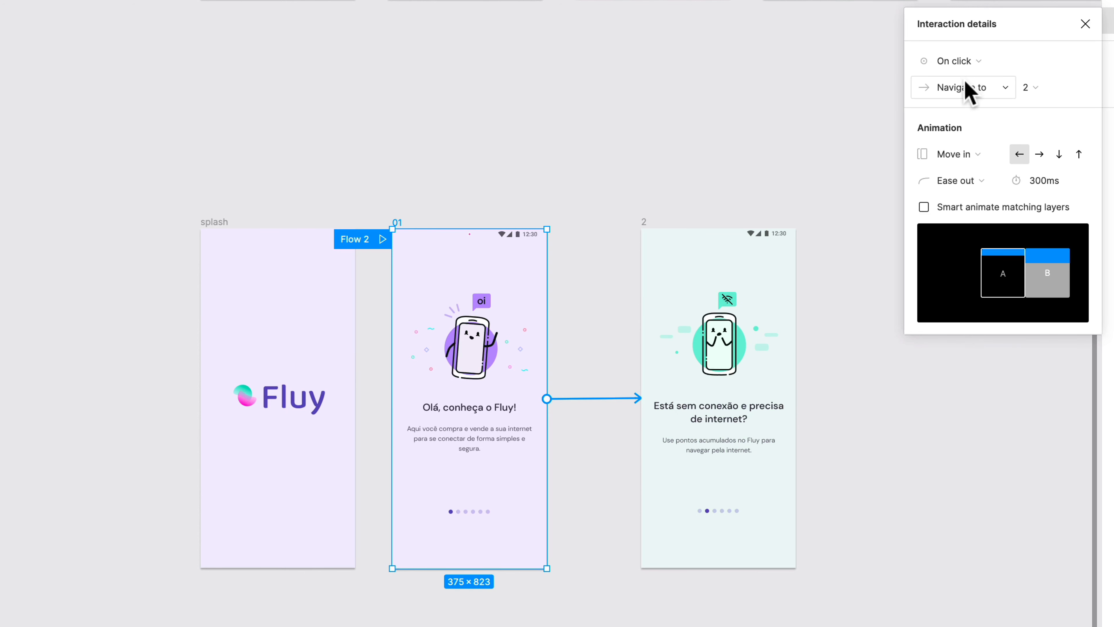
left_click(960, 156)
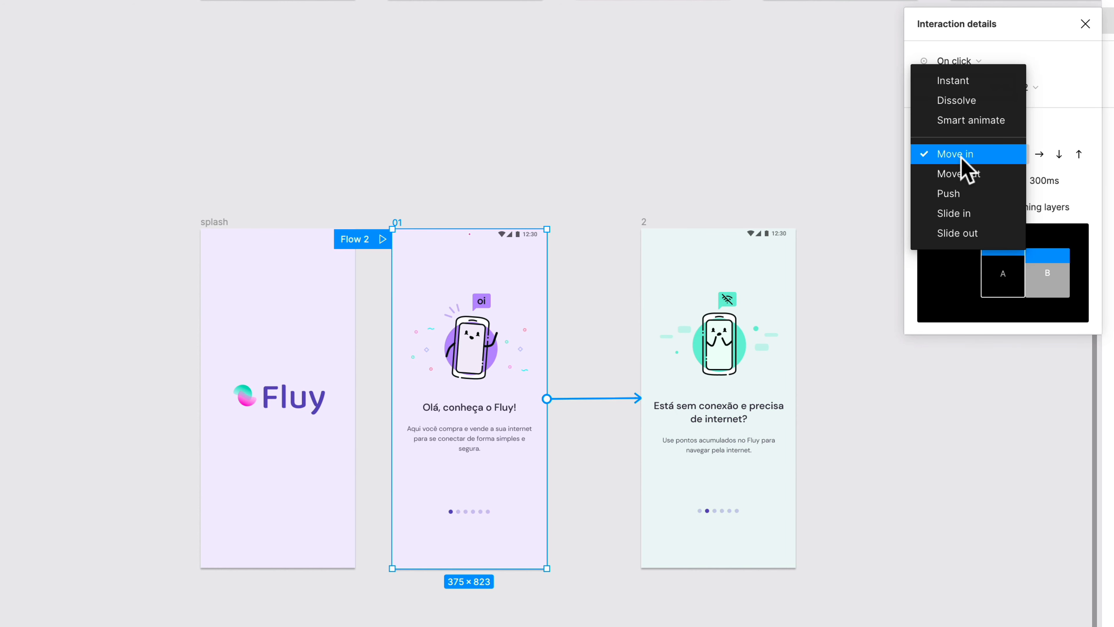
left_click(969, 121)
left_click(819, 321)
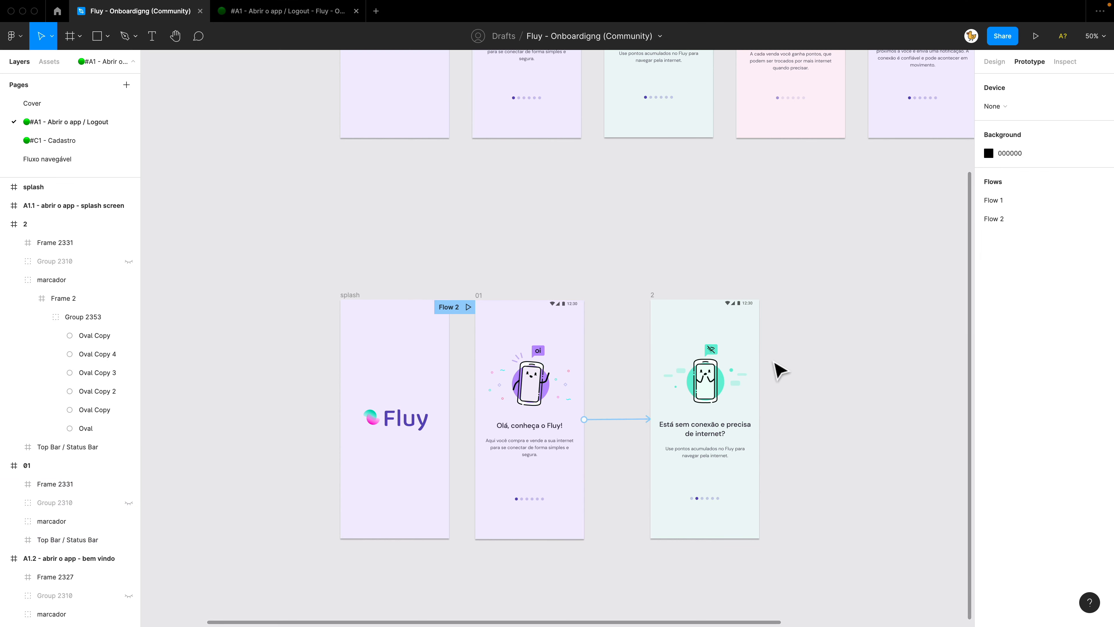
Preview Flow 2 starting from frame 01 to check the content and page marker transition, and return to the design file
scroll(594, 521, "up", 5)
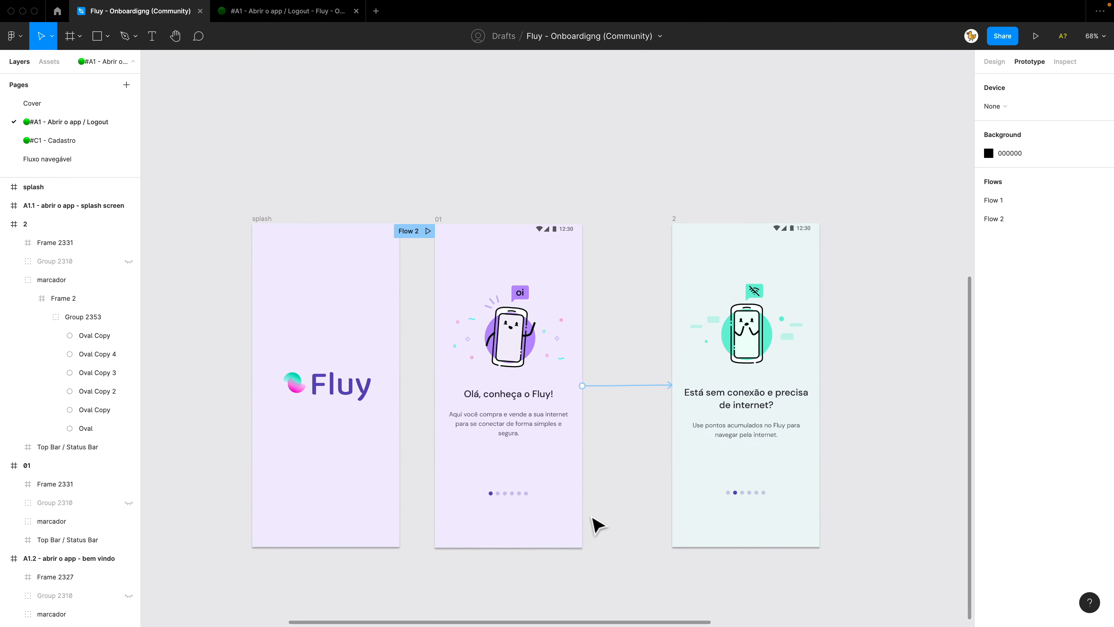
left_click(506, 497)
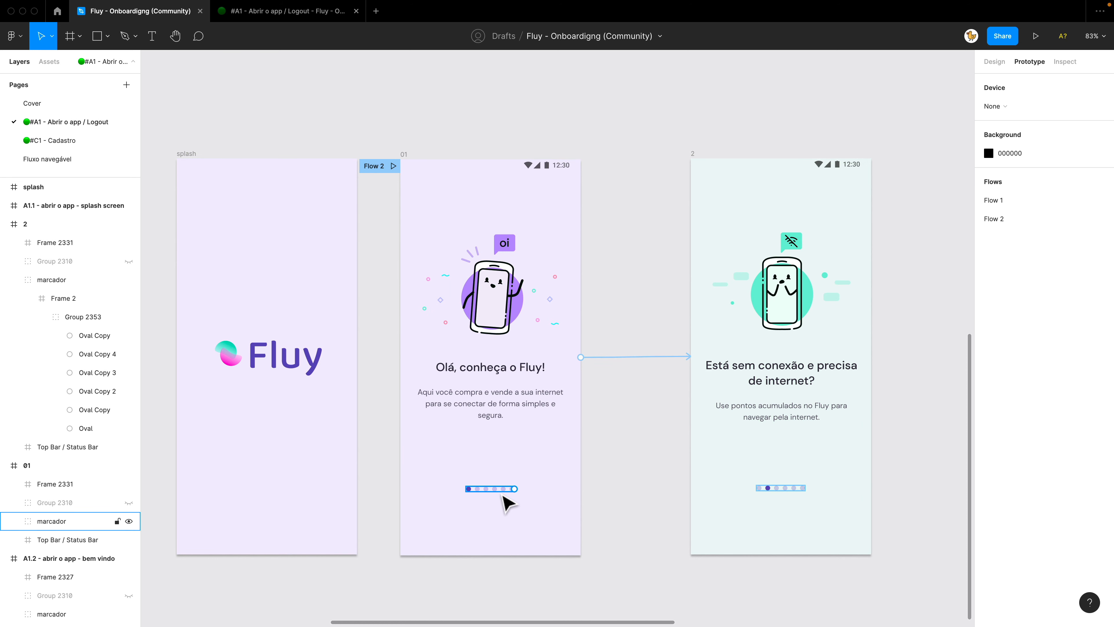
left_click(610, 496)
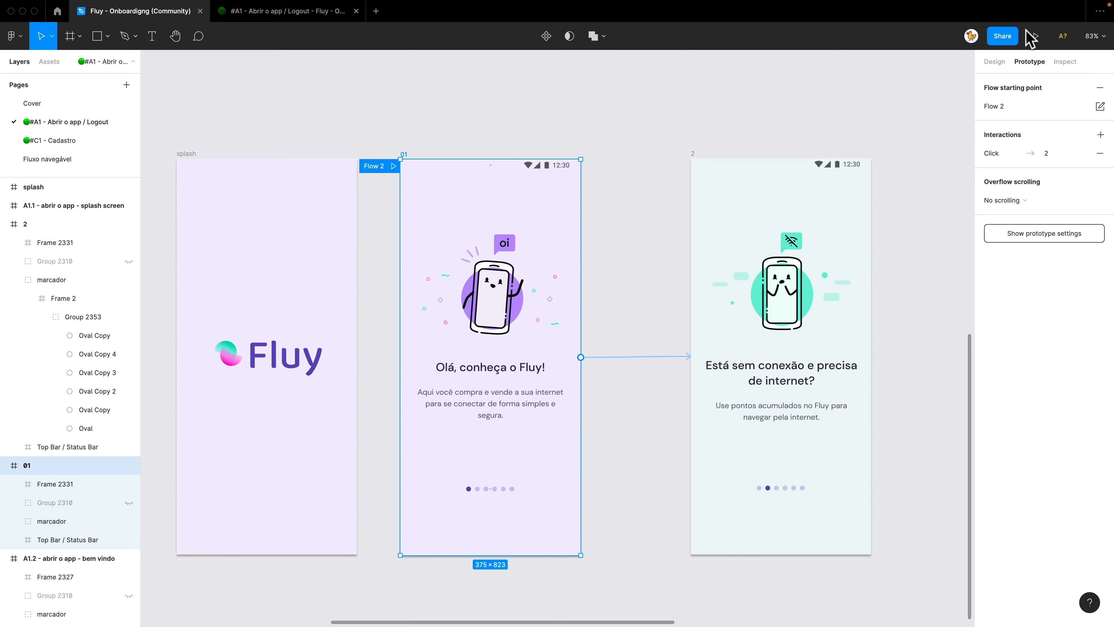
left_click(1035, 36)
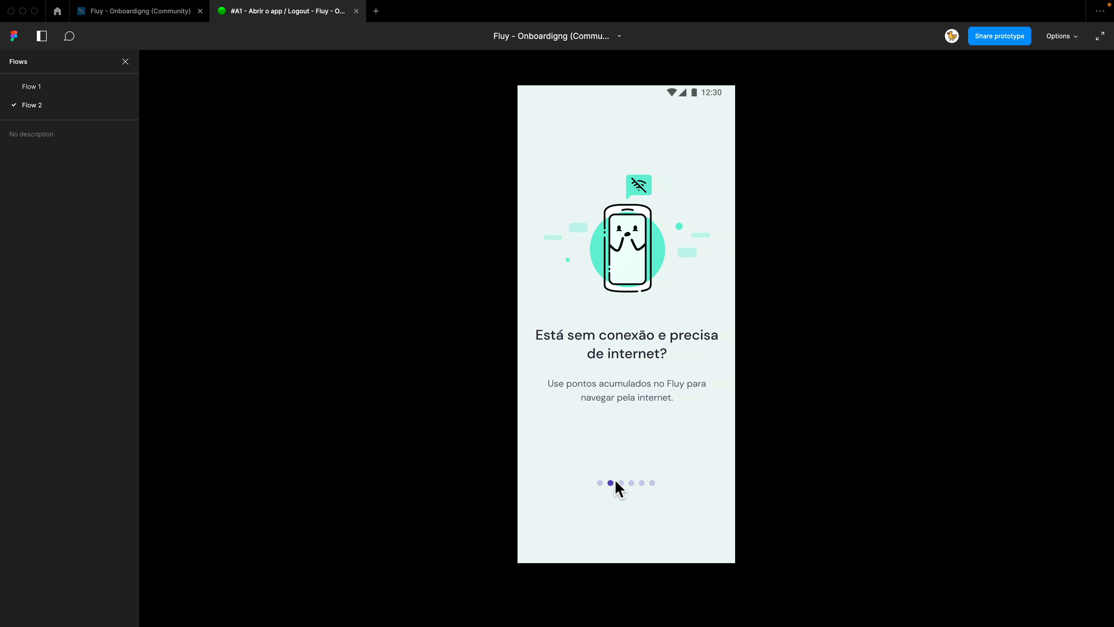
left_click(160, 18)
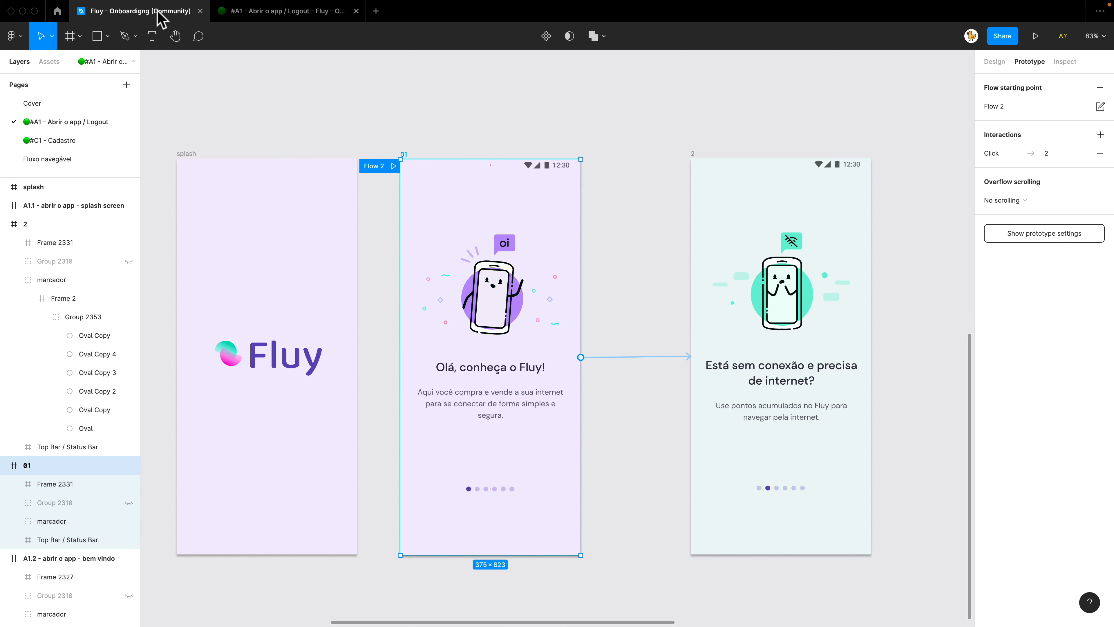
Delete the rebuilt frames 01 and 2, keeping the splash frame
key("Escape")
key("shift+1")
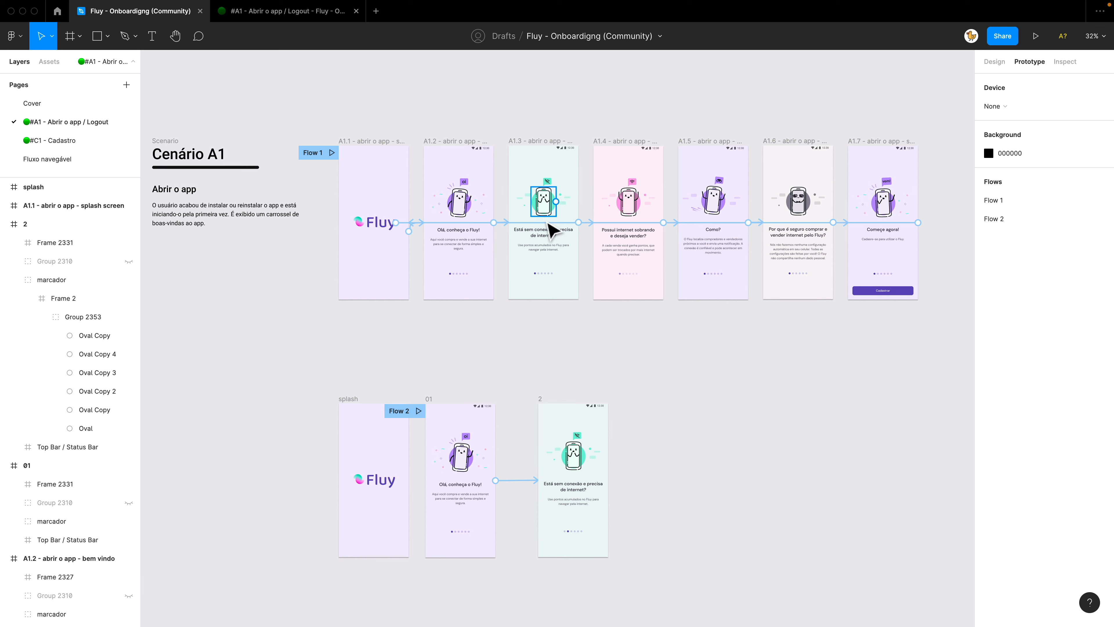
left_click_drag(710, 414, 682, 376)
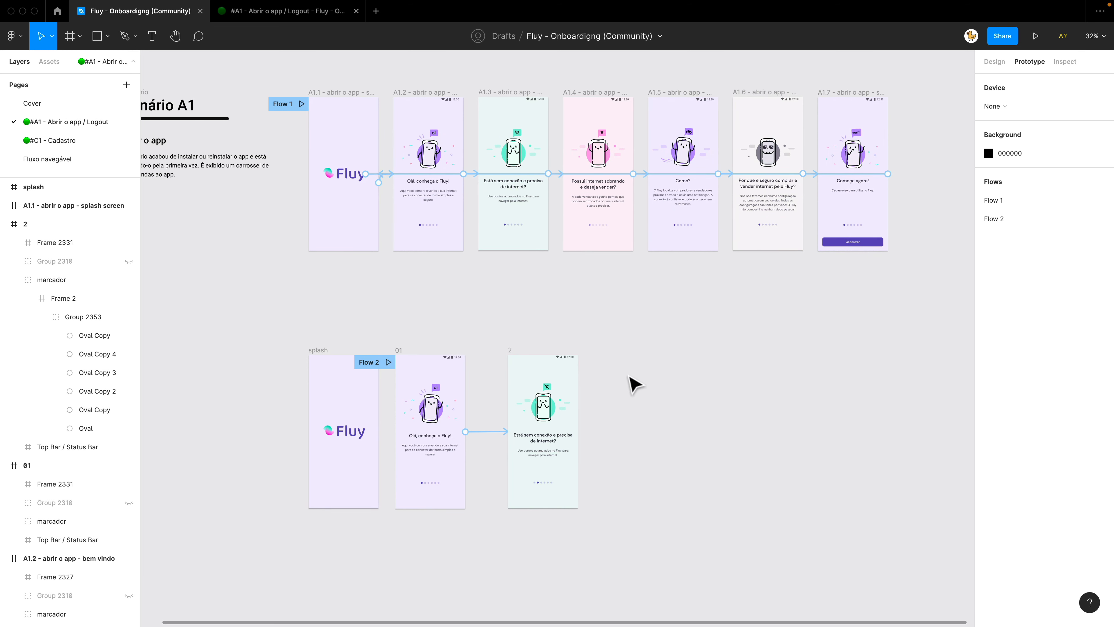
left_click_drag(688, 315, 707, 303)
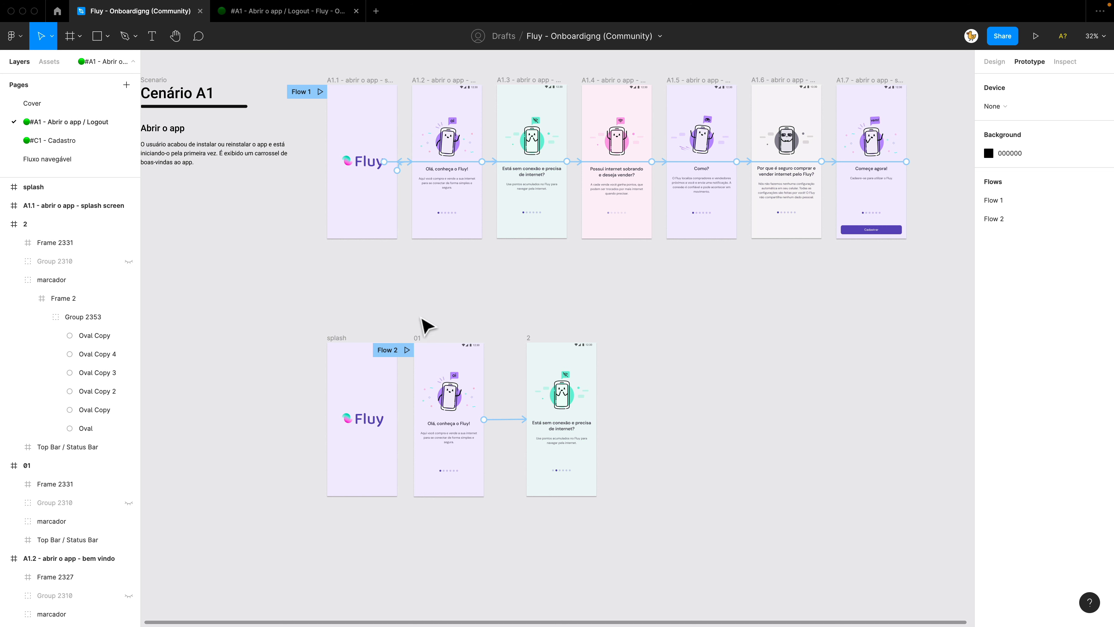
left_click_drag(414, 321, 631, 525)
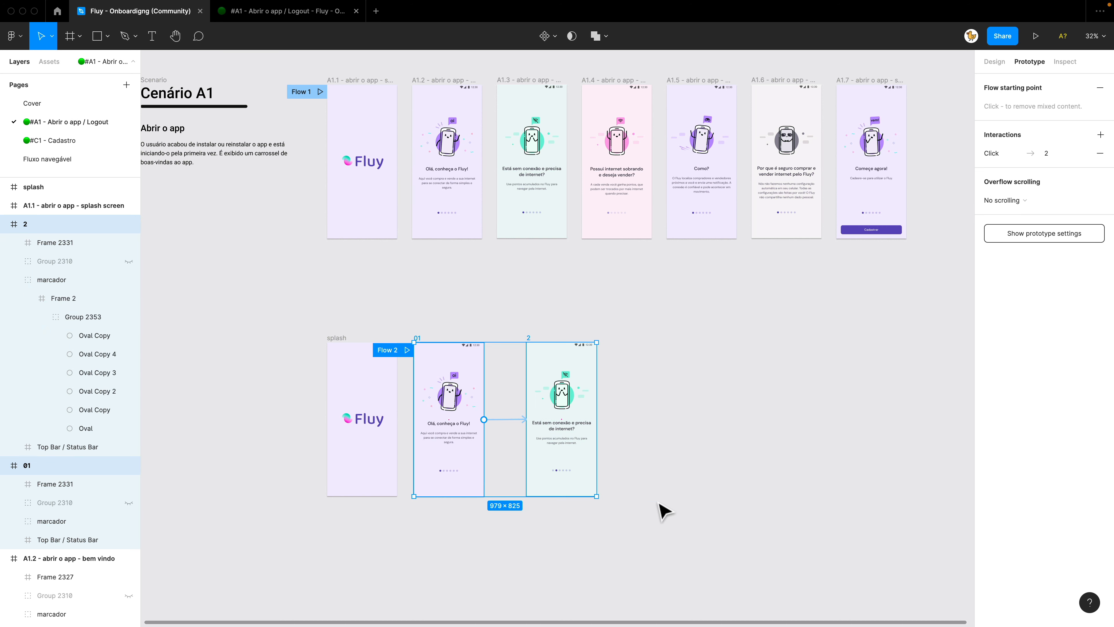
key("Delete")
Duplicate the original A1.2 bem vindo frame into the lower row beside the splash frame
scroll(544, 346, "up", 2)
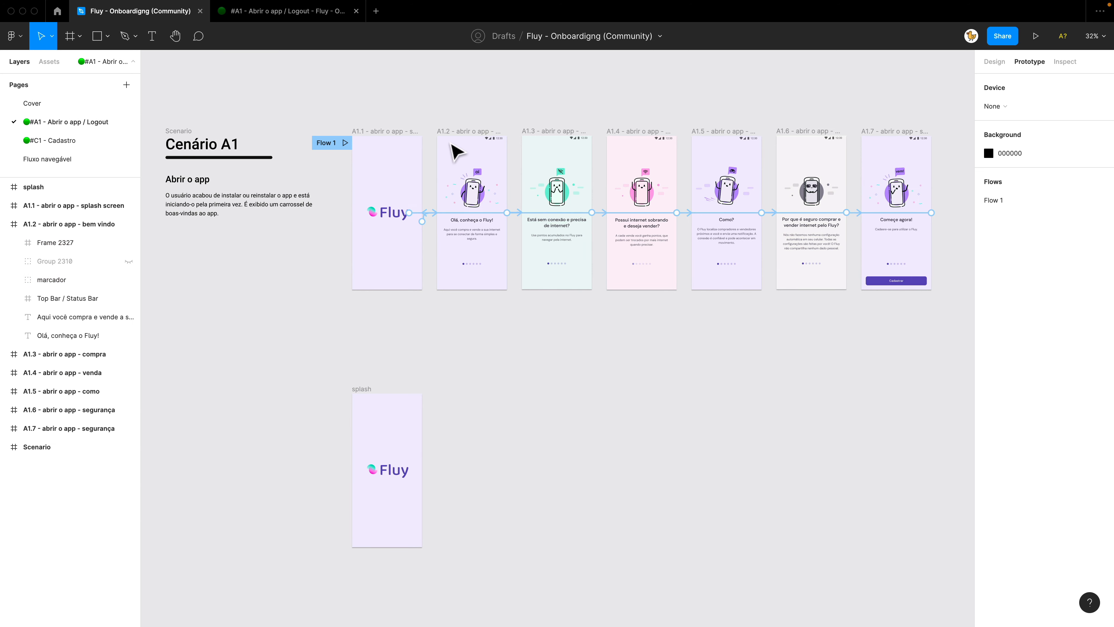
left_click(455, 136)
left_click_drag(455, 136, 461, 391)
left_click(552, 393)
left_click(555, 393)
key("Delete")
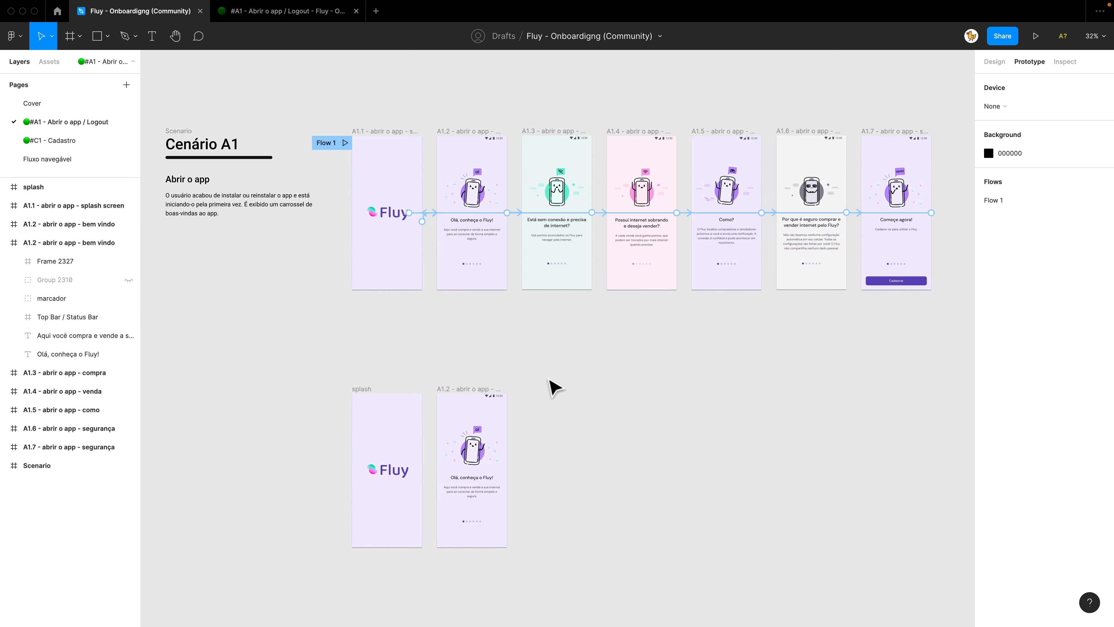
Group the illustration and texts of each original frame A1.2 to A1.7 and move the six groups out into a row below
left_click_drag(505, 259, 474, 208)
left_click_drag(568, 335, 597, 356)
key("ctrl+g")
left_click_drag(590, 250, 672, 391)
key("ctrl+g")
key("ctrl+g")
left_click_drag(686, 249, 722, 371)
left_click_drag(780, 351, 673, 383)
left_click_drag(661, 281, 586, 195)
key("ctrl+g")
left_click_drag(618, 233, 685, 397)
left_click_drag(750, 290, 767, 366)
key("ctrl+g")
left_click_drag(754, 198, 839, 413)
key("ctrl+g")
Place a copy of the A1.7 frame's Primary button on the canvas below the content groups
scroll(805, 329, "right", 4)
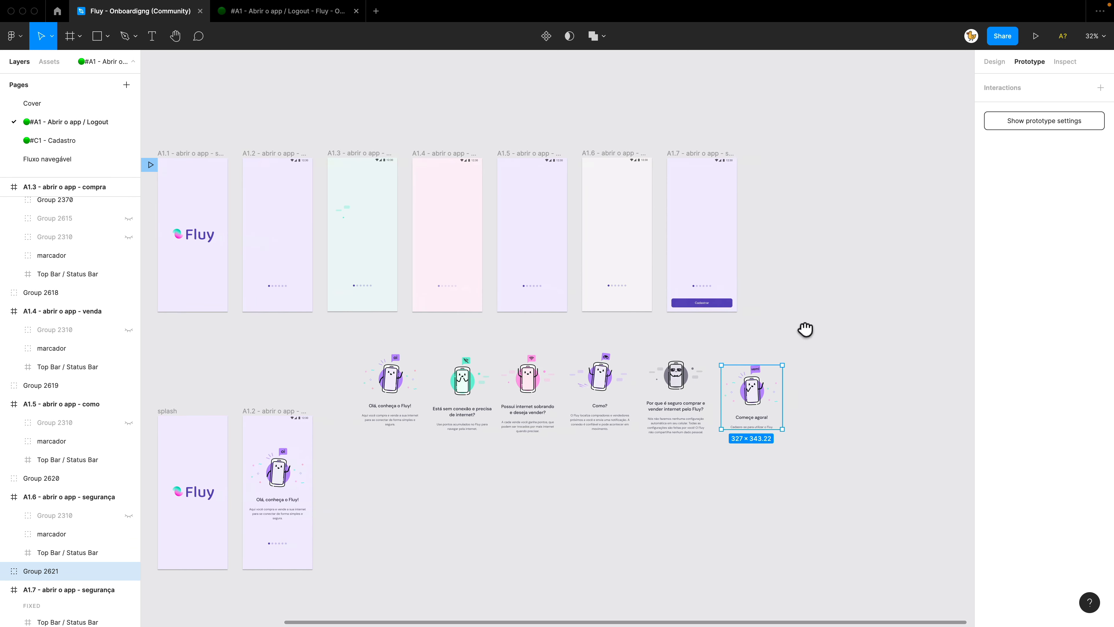
left_click(719, 304)
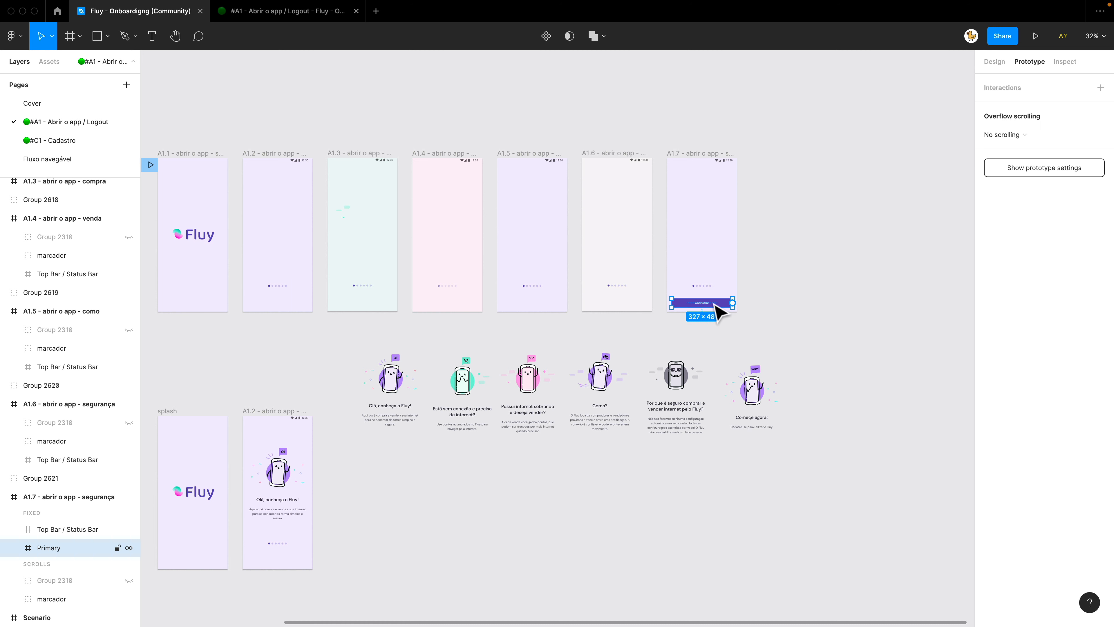
left_click_drag(716, 306, 835, 478)
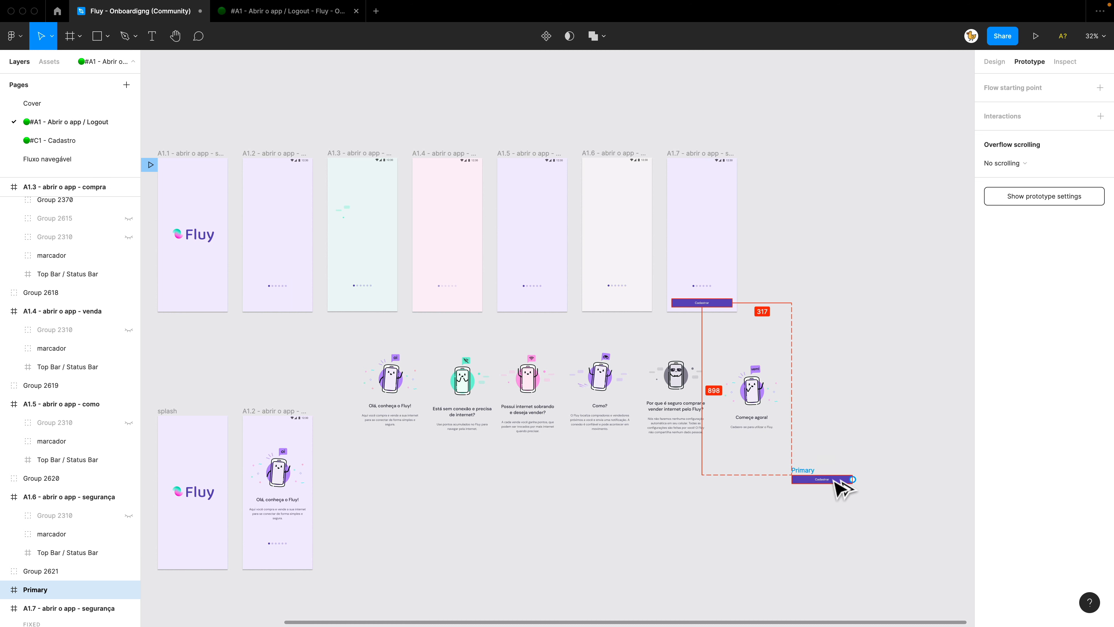
left_click(717, 472)
Wrap the six content groups in one horizontal auto layout frame and set its item spacing to 48
scroll(741, 465, "left", 2)
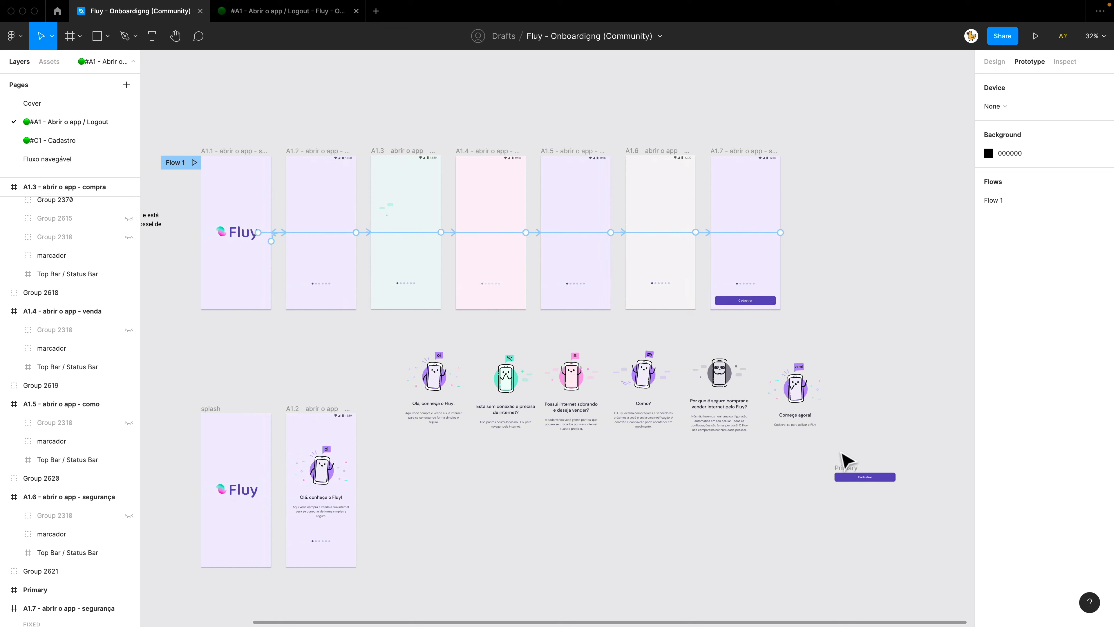
left_click_drag(841, 451, 415, 344)
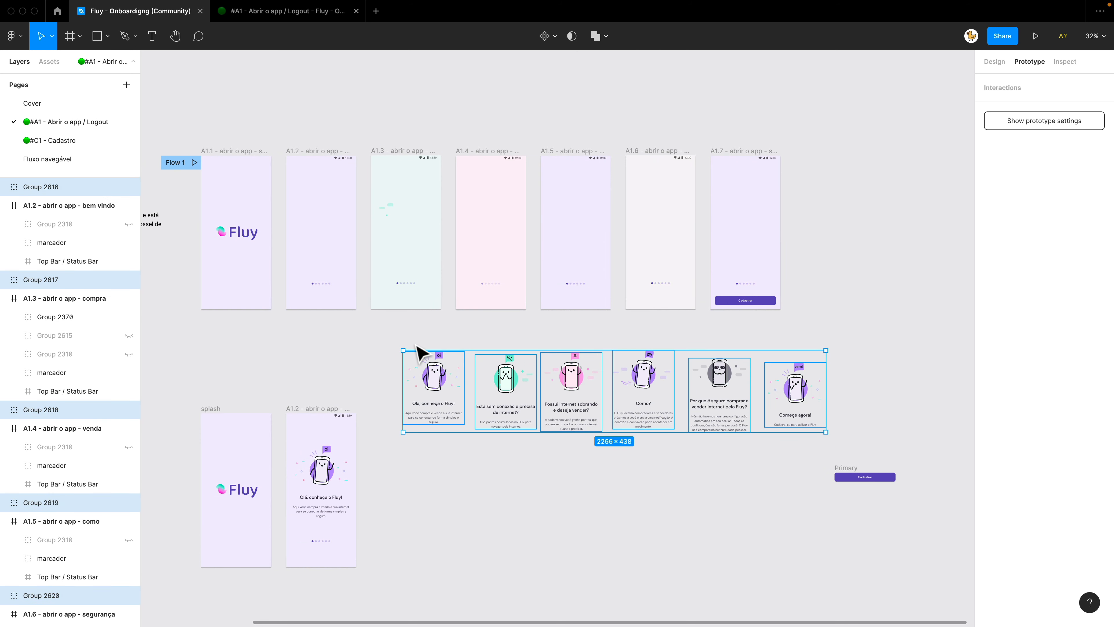
key("alt+8")
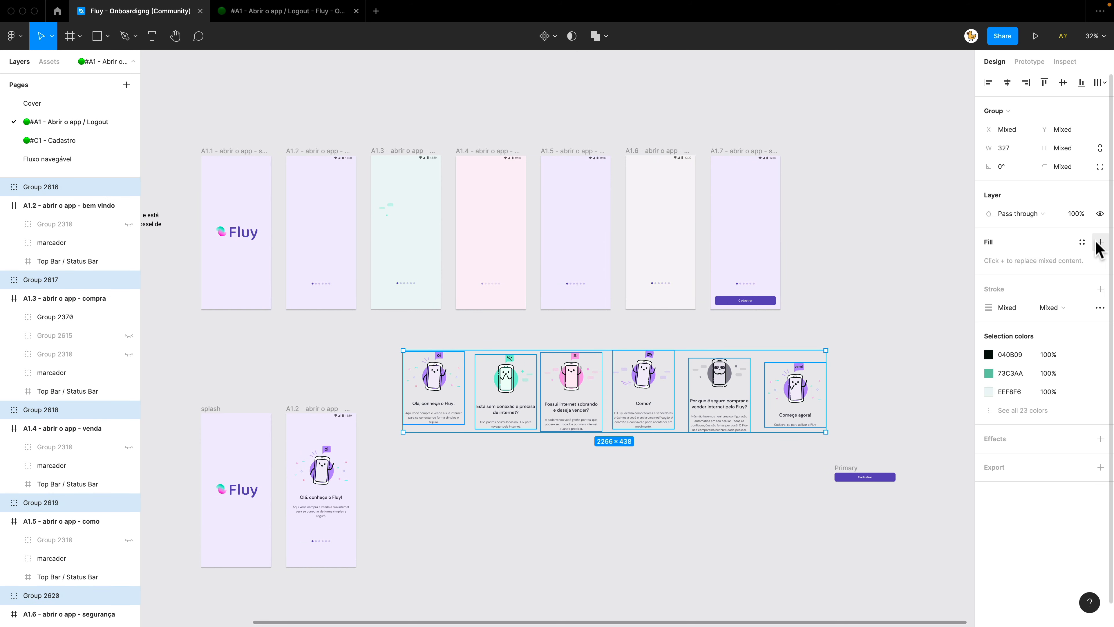
key("shift+a")
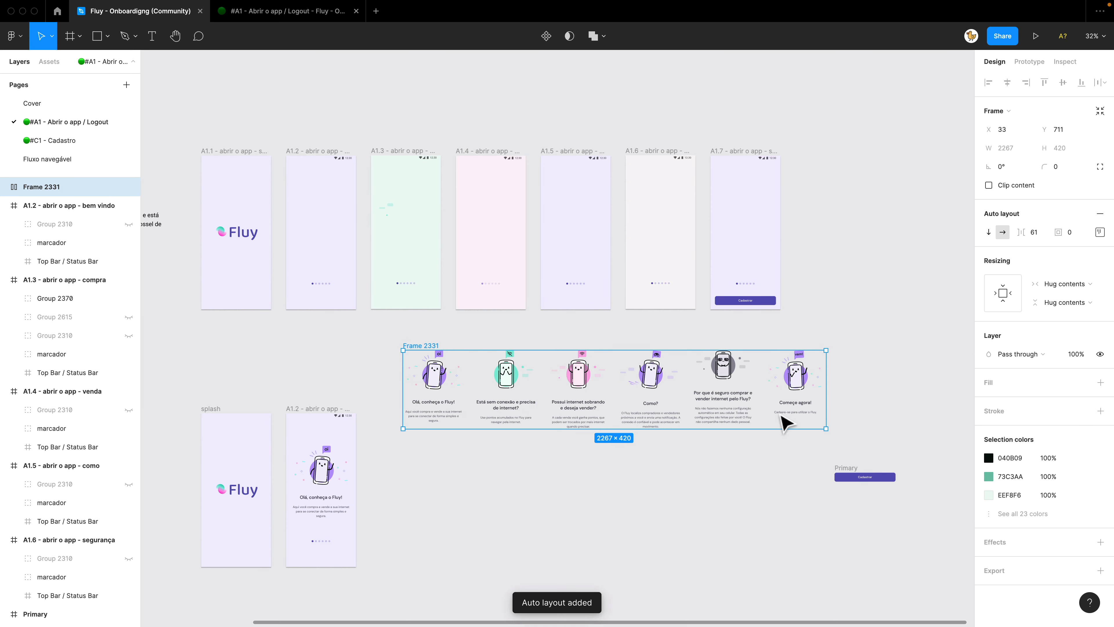
key("Escape")
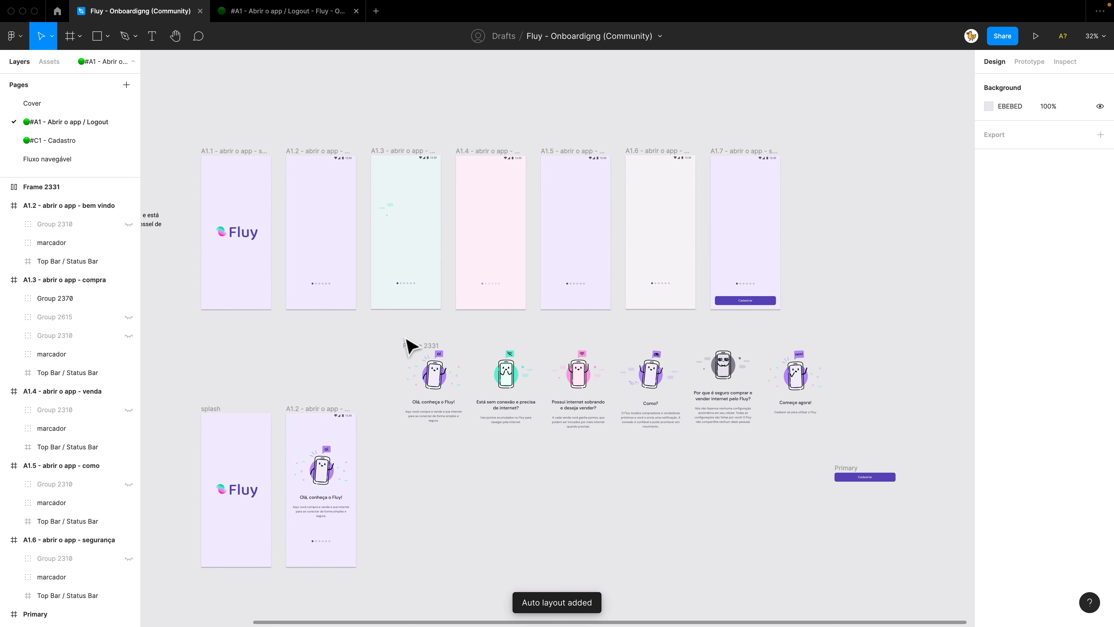
left_click(421, 346)
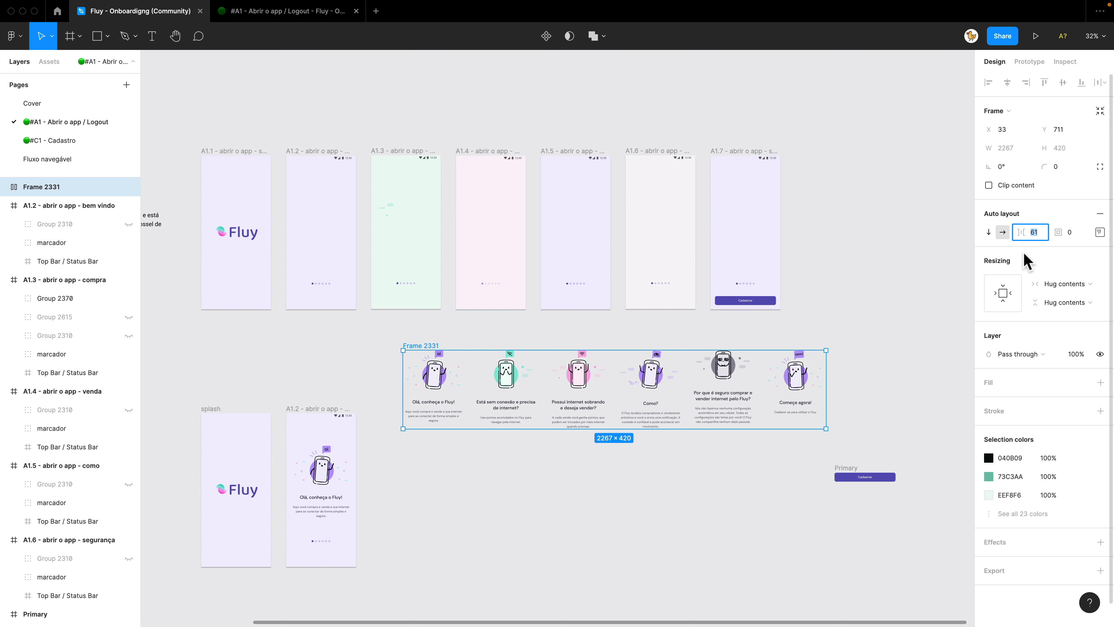
key("Return")
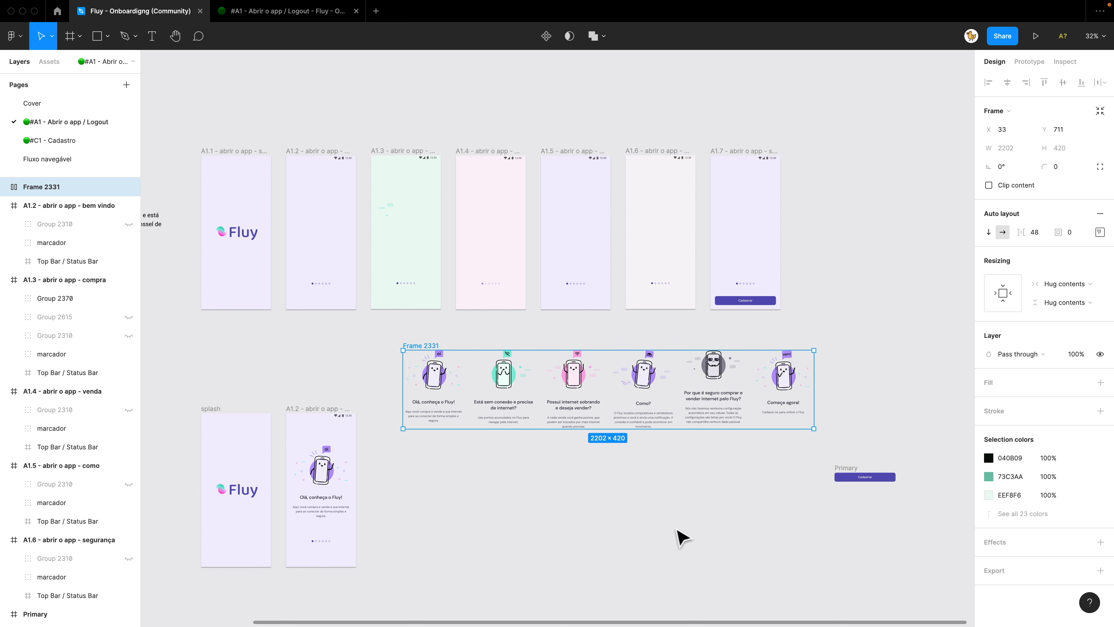
Move the page marker out of the original A1.2 frame to below the content row as a frame named indicator
left_click(552, 487)
left_click_drag(533, 480, 538, 445)
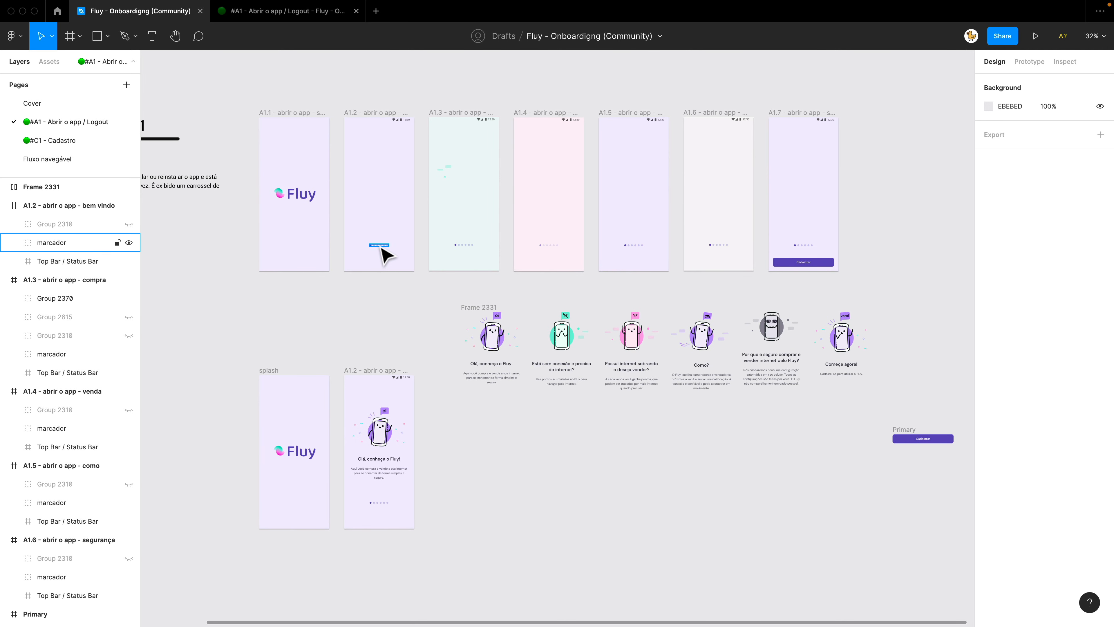
left_click_drag(380, 247, 535, 433)
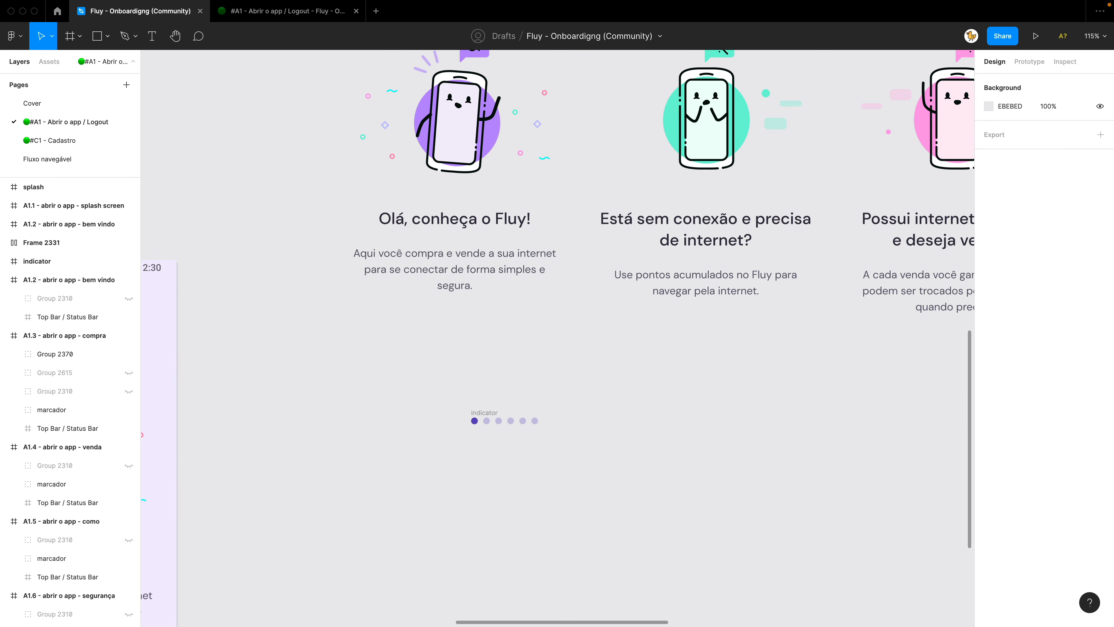
Delete the illustration, title and text from the A1.2 copy beside the splash frame and rename that frame base
scroll(540, 456, "down", 5)
left_click(410, 349)
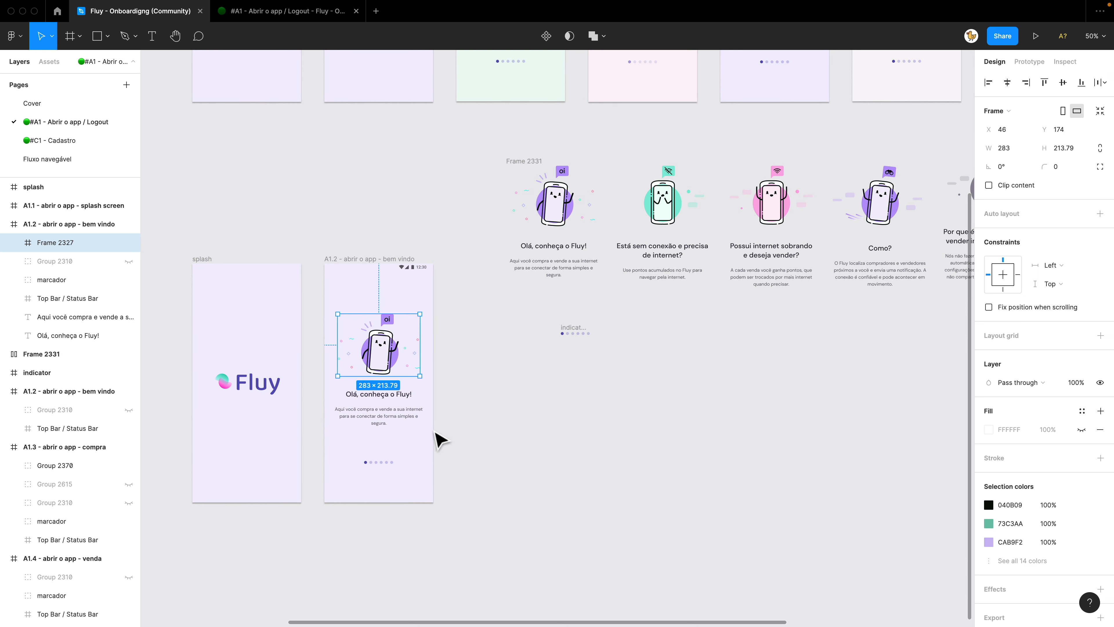
left_click_drag(436, 433, 372, 171)
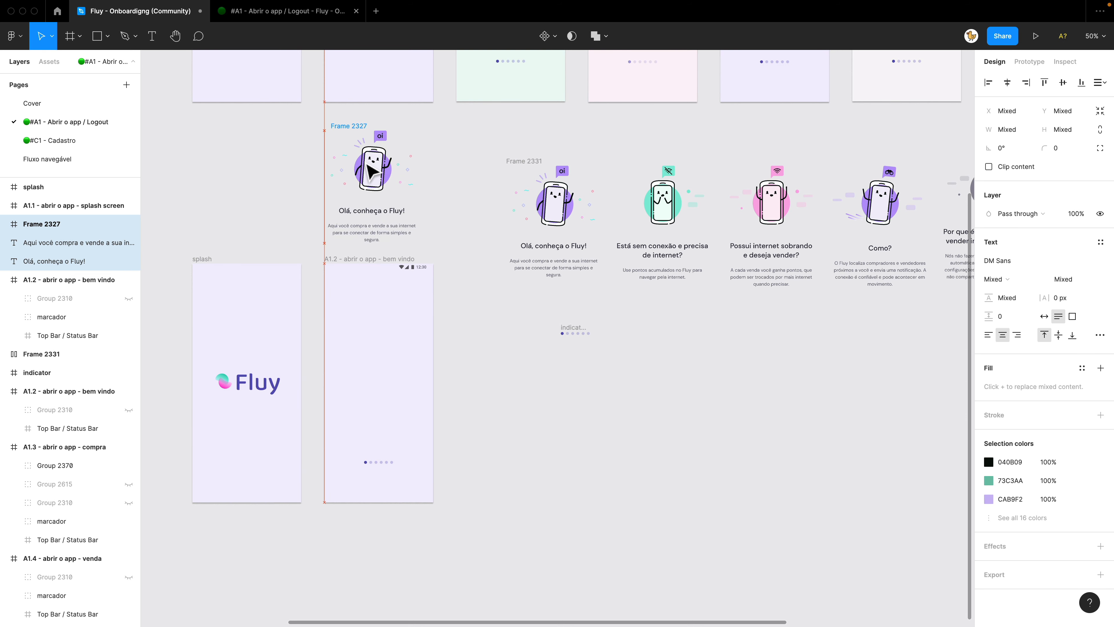
key("Delete")
Replace the base frame's old marcador group with the indicator frame and delete the old group
left_click(381, 461)
left_click_drag(391, 466, 656, 464)
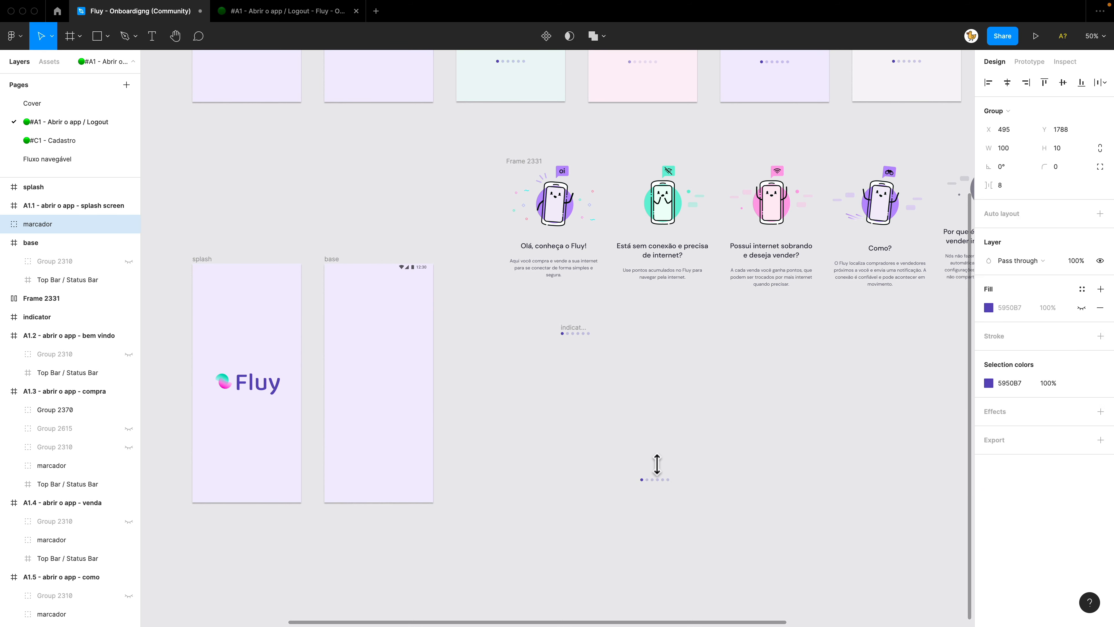
left_click_drag(579, 334, 381, 463)
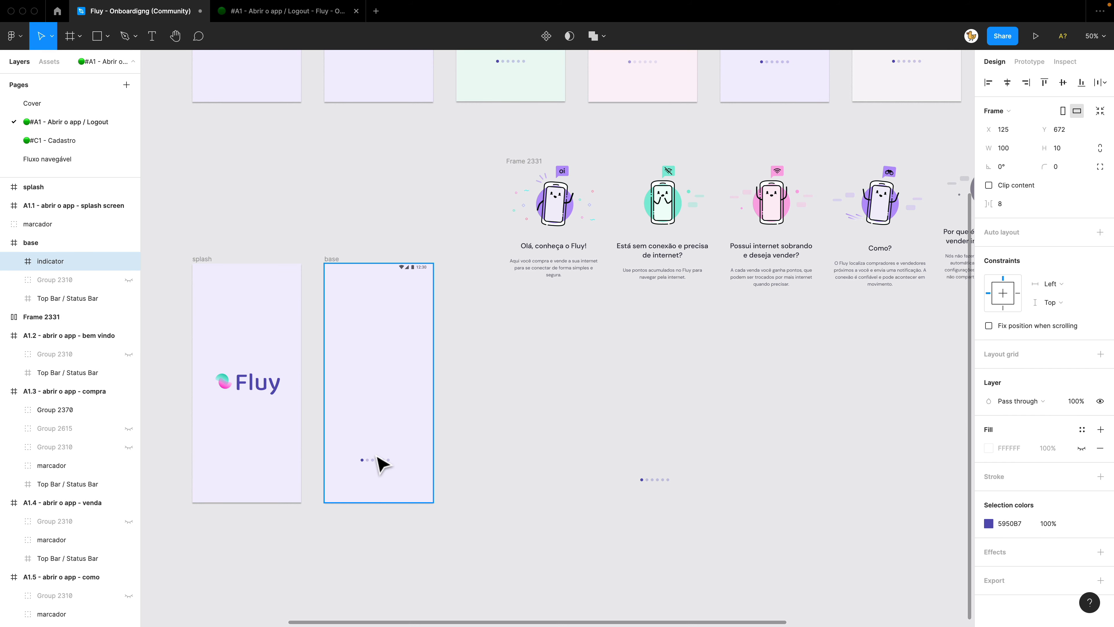
left_click(572, 493)
left_click(654, 479)
key("Delete")
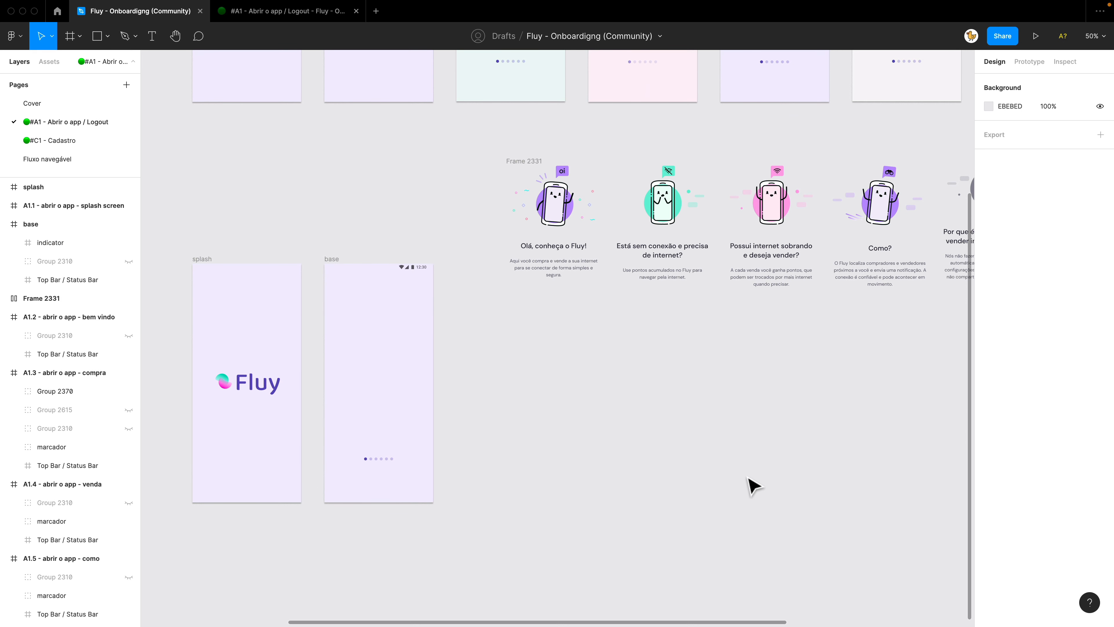
Place the Primary button near the bottom of the base frame, centered horizontally at Y 733
key("minus")
left_click_drag(782, 412, 743, 420)
left_click_drag(855, 358, 430, 423)
left_click(460, 471)
key("plus")
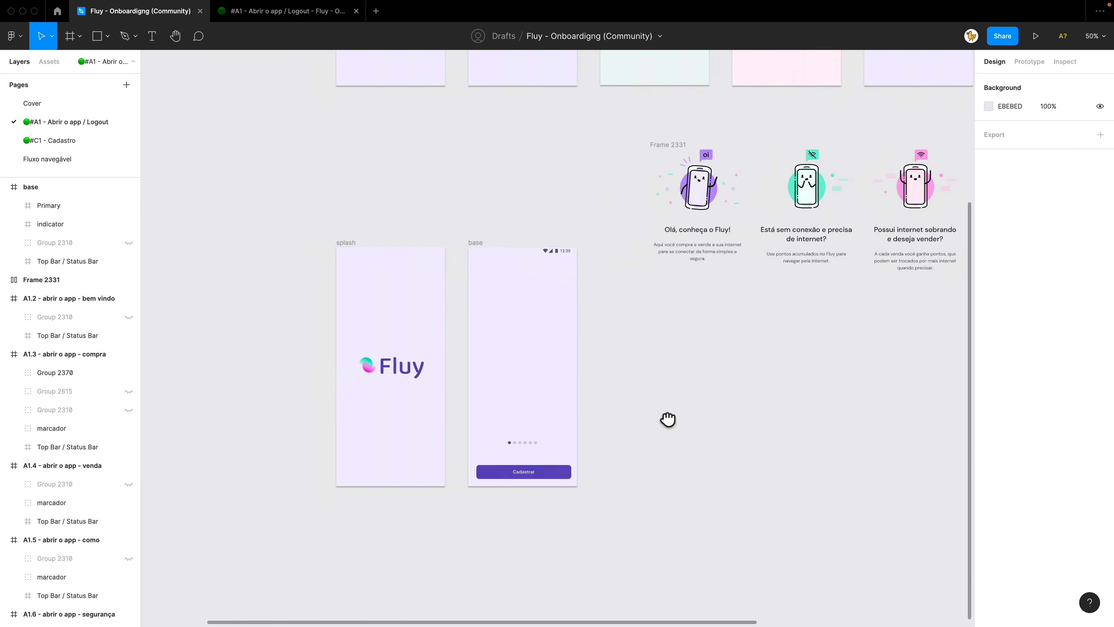
scroll(554, 493, "up", 5)
left_click(565, 452)
left_click_drag(565, 453, 566, 449)
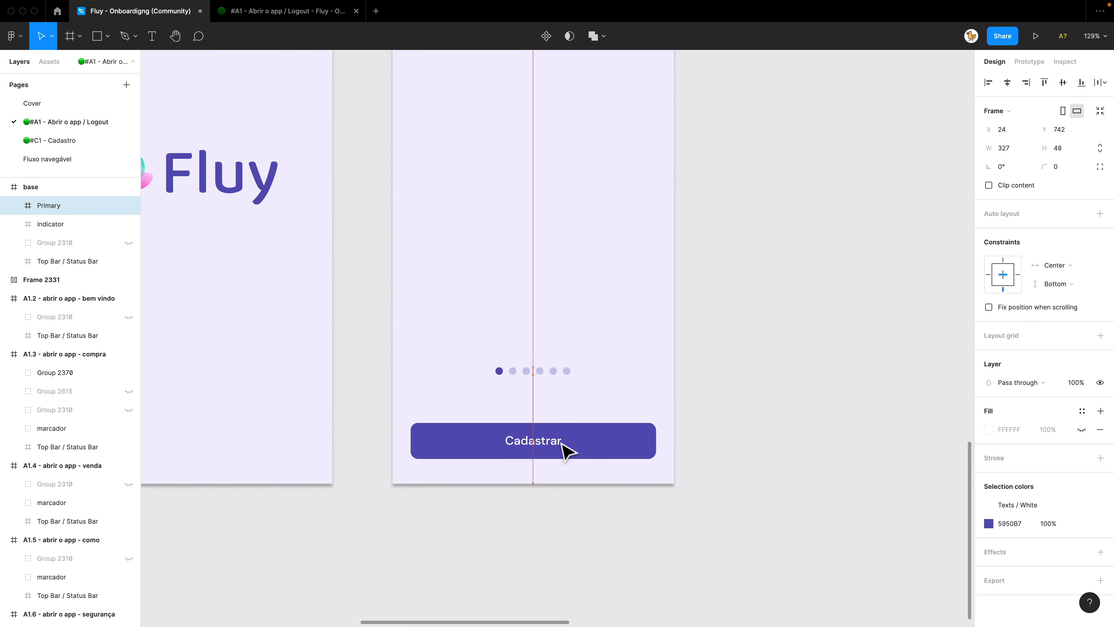
scroll(565, 450, "up", 3)
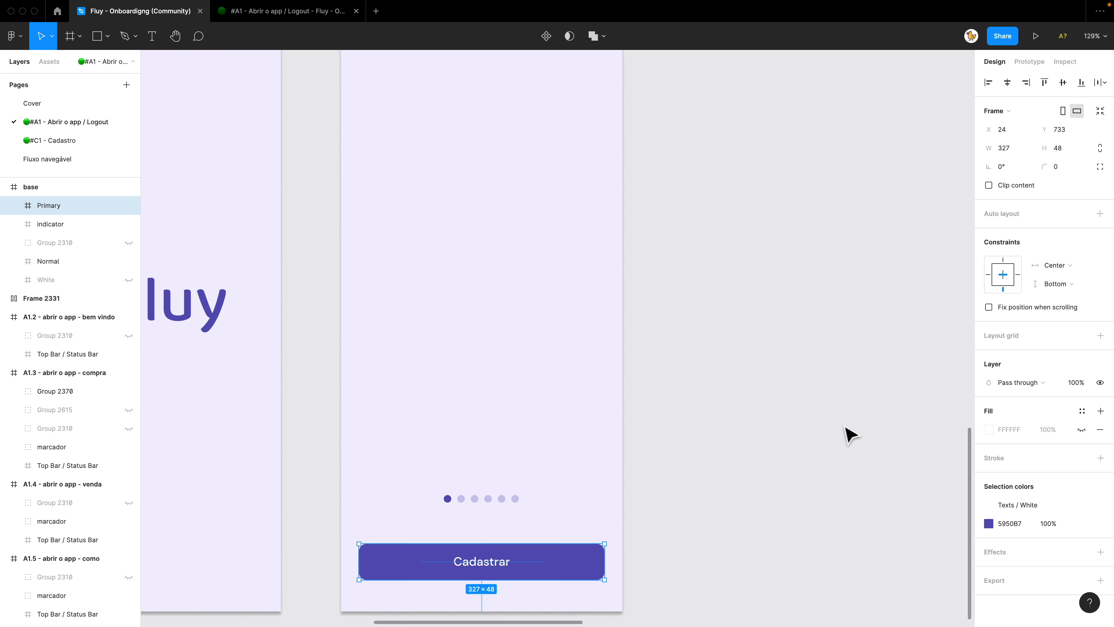
Set the opacity of the base frame's Primary button to 0%
left_click(1076, 382)
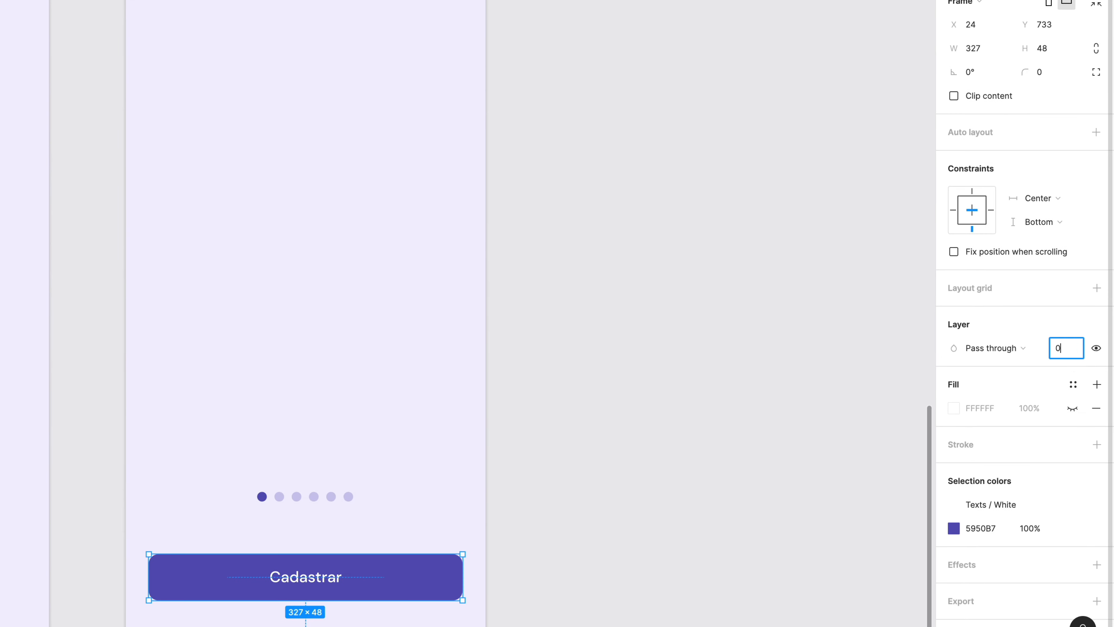
key("Return")
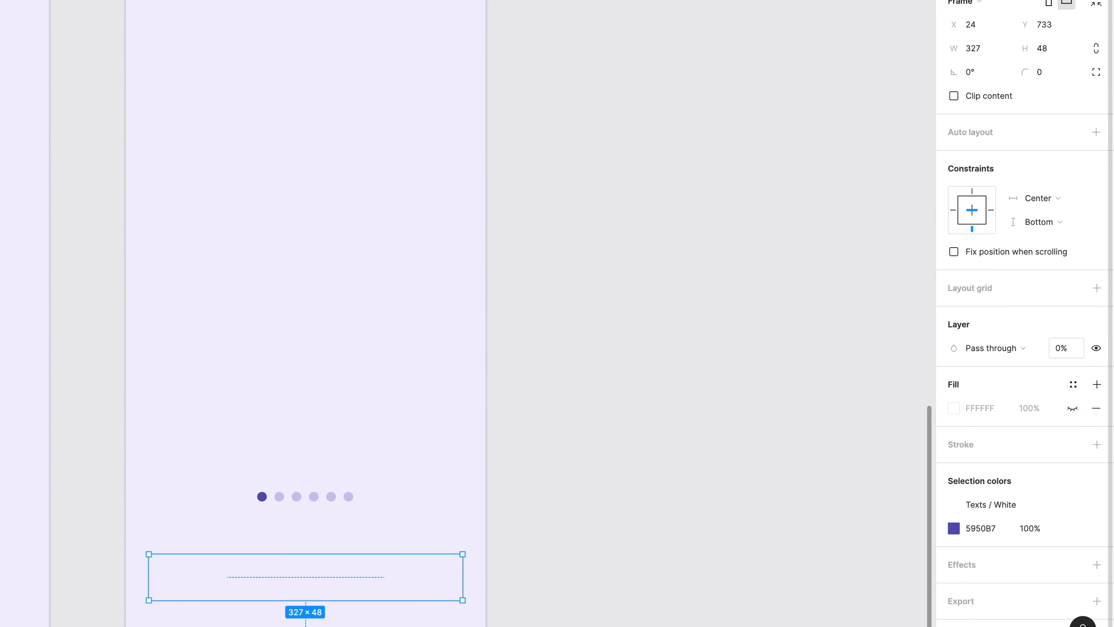
left_click(759, 454)
key("minus")
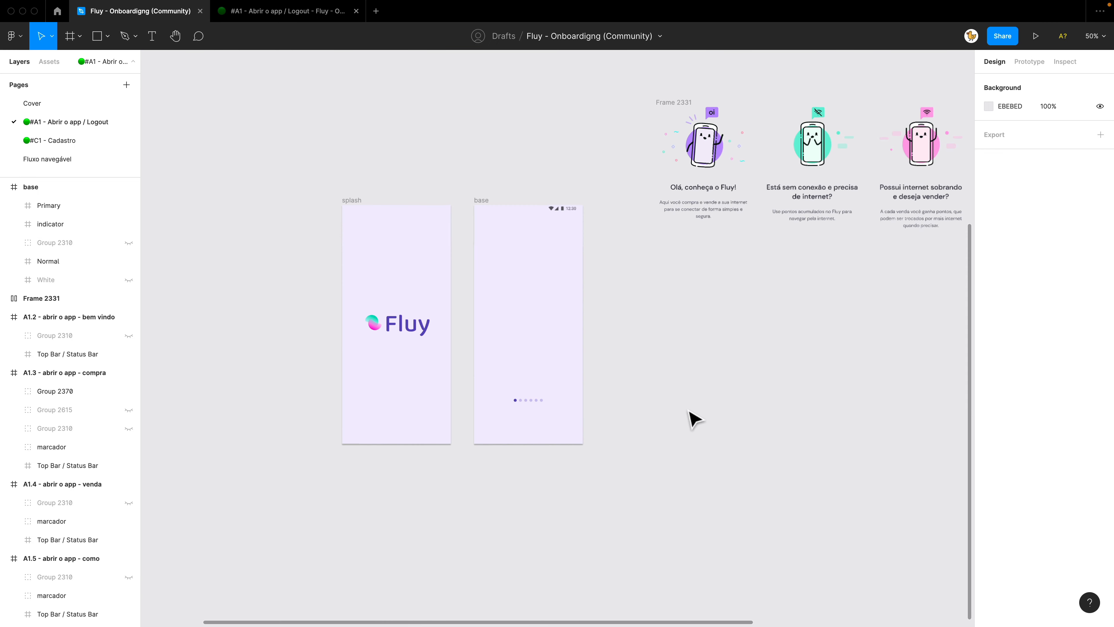
Rename the auto layout content row Frame 2331 as steps
scroll(614, 427, "up", 5)
scroll(614, 428, "right", 5)
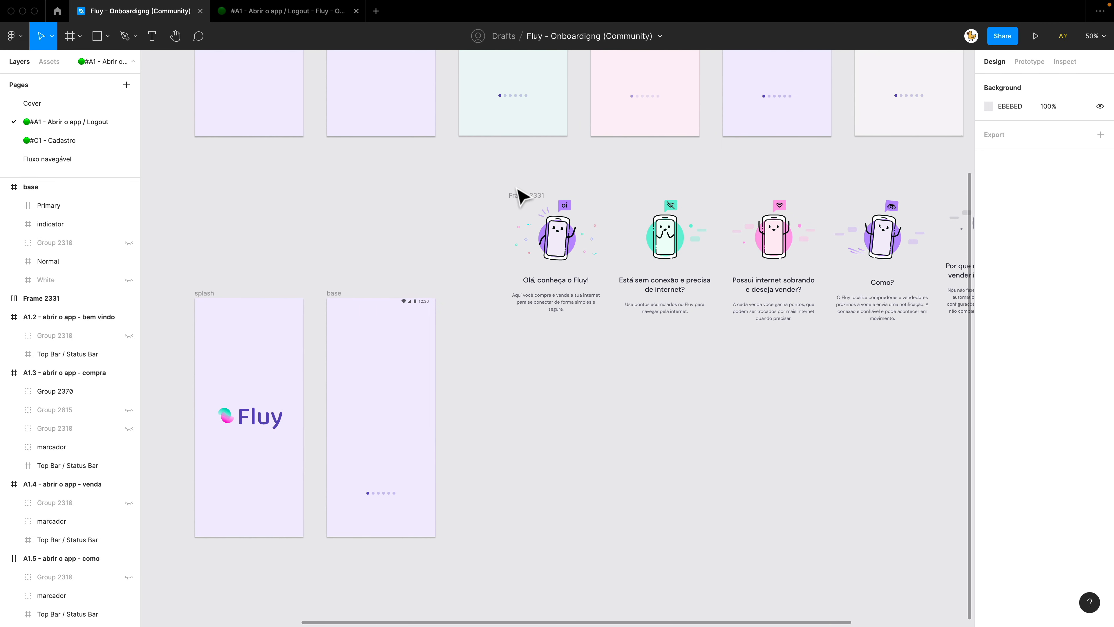
left_click(521, 196)
key("ctrl+r")
type("steps")
key("Return")
key("Escape")
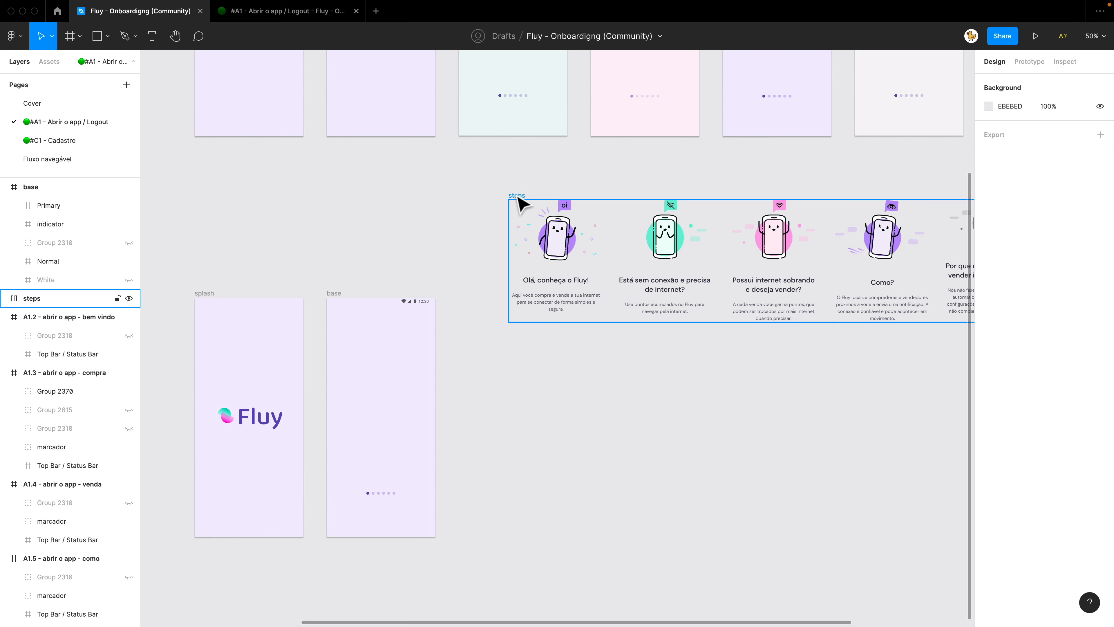
Move the steps row into the base frame with its first content group showing, and turn on Clip content for the frame
left_click_drag(522, 203, 357, 346)
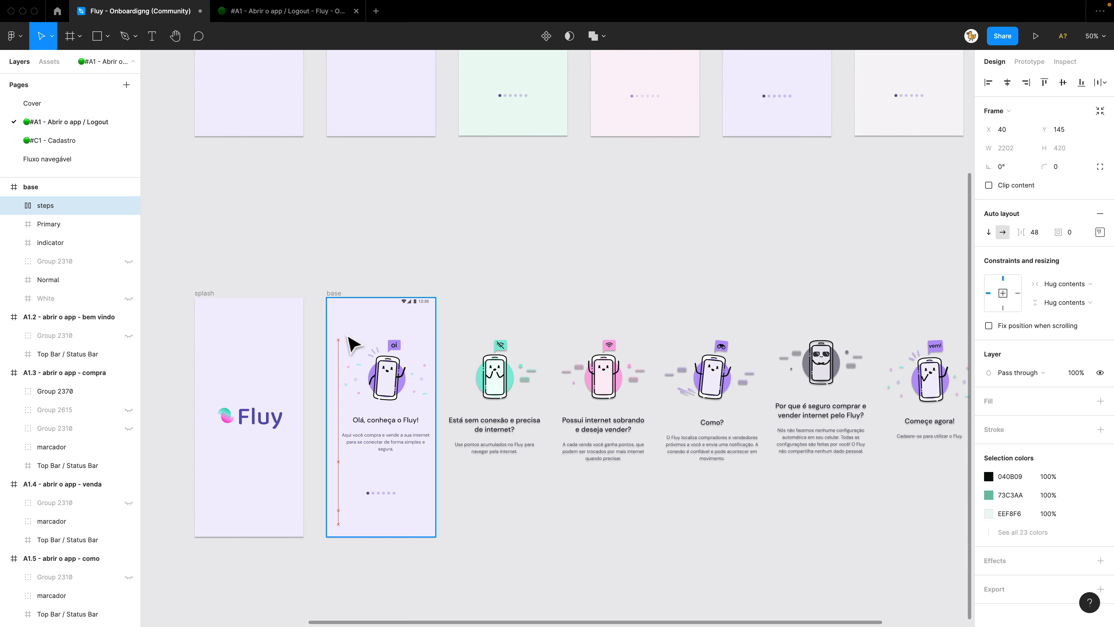
left_click(336, 293)
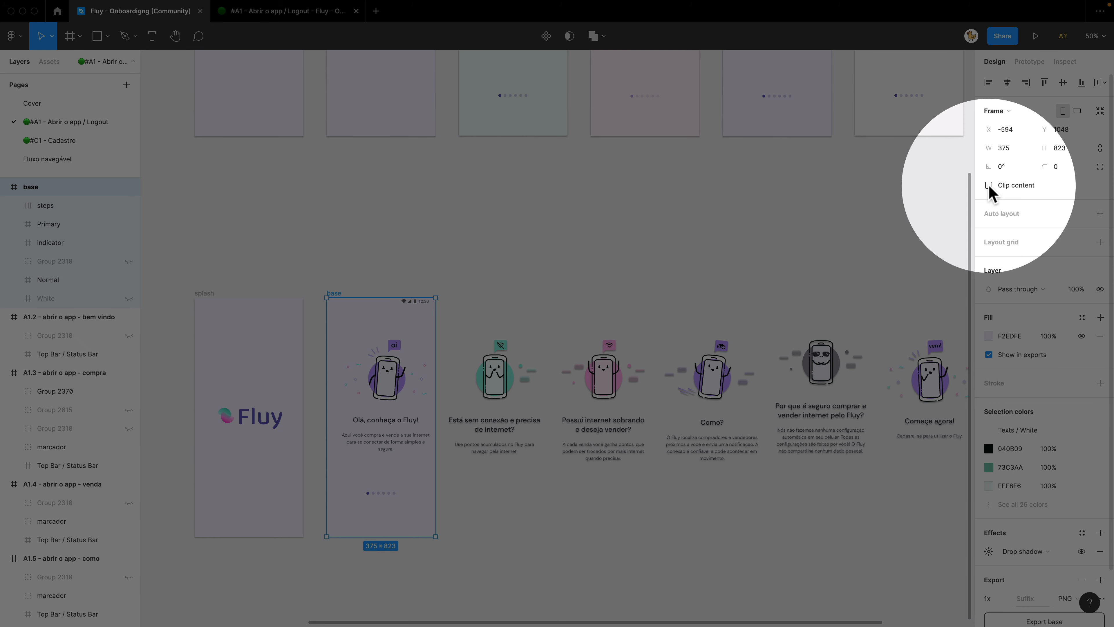
left_click(988, 185)
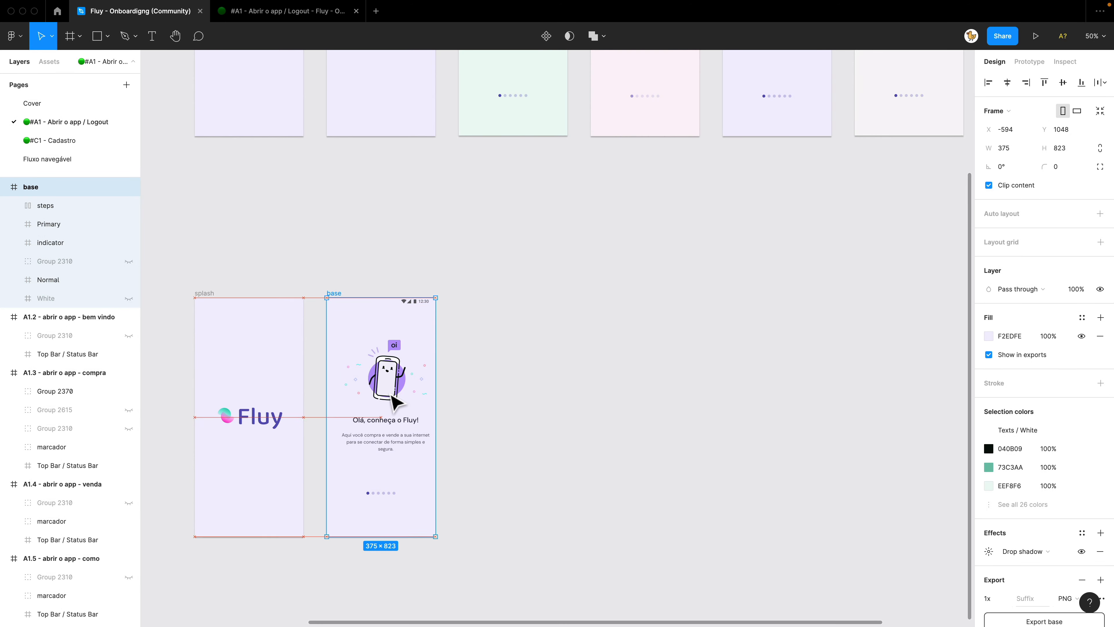
Rename the base frame 01, place a copy 80 to its right and name the copy 2
key("super+minus")
left_click_drag(436, 315, 508, 316)
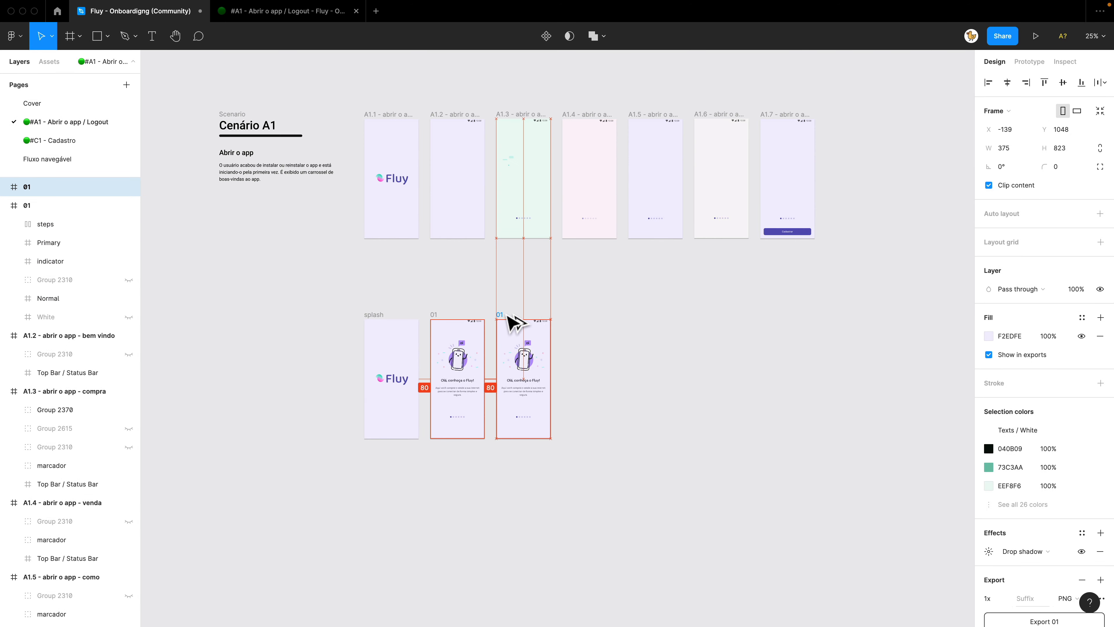
left_click(604, 361)
double_click(499, 314)
type("2")
key("Return")
Shift the steps row inside screen 2 so the "Está sem conexão e precisa de internet?" content is centered
left_click(540, 371)
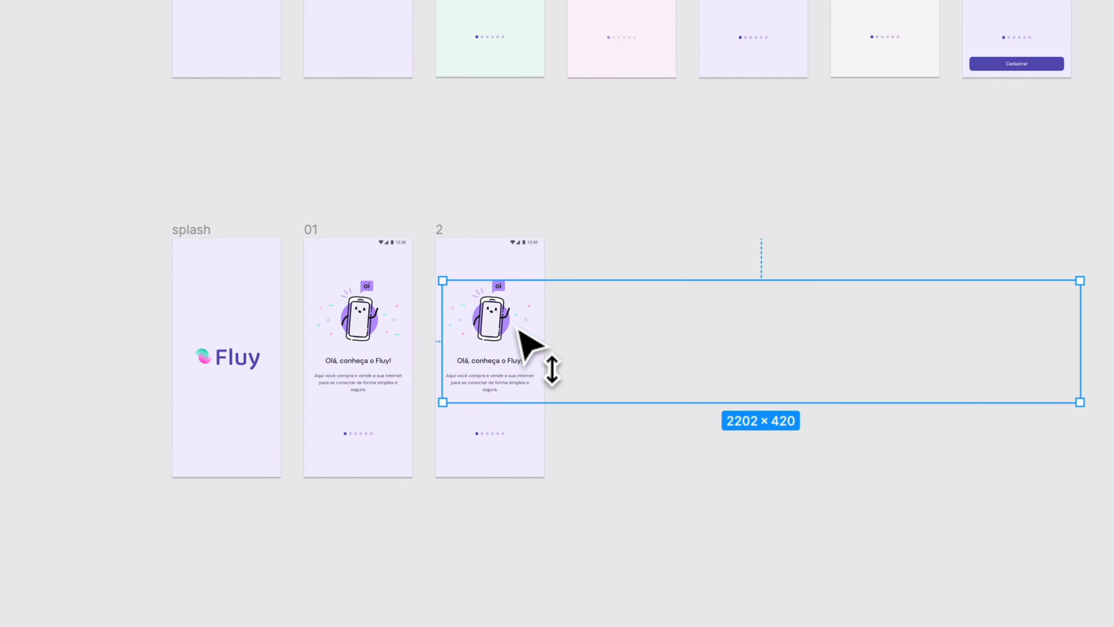
left_click_drag(544, 371, 466, 342)
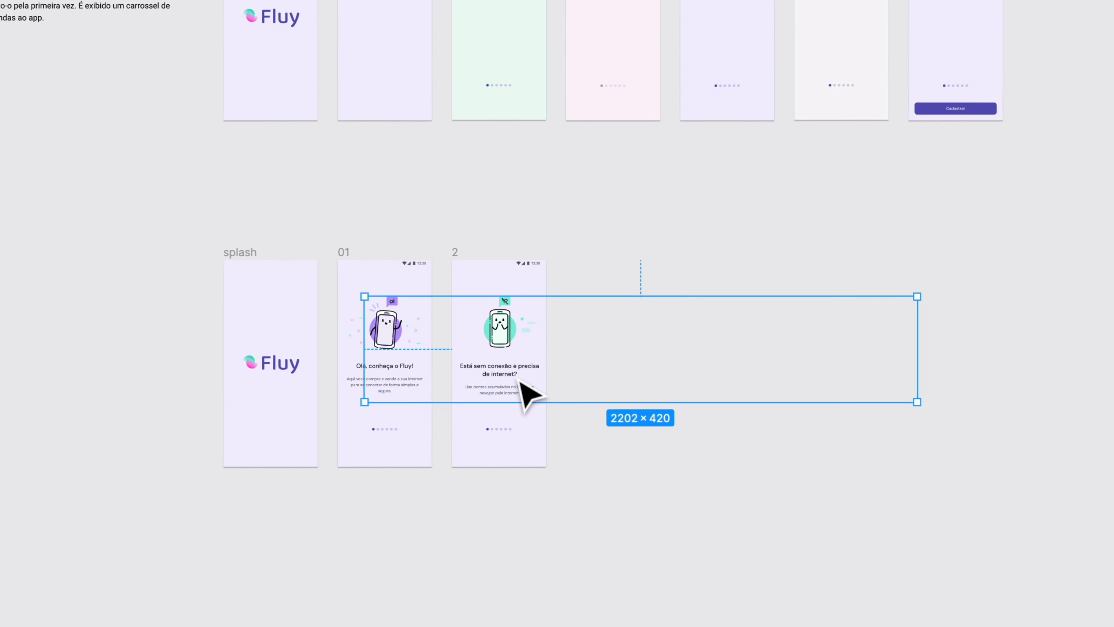
left_click(478, 220)
Duplicate the screen onward as 3 and 4, shifting their steps rows to "Possui internet sobrando e deseja vender?" and "Como?"
left_click(500, 316)
left_click_drag(500, 316, 565, 314)
left_click(611, 299)
mouse_move(596, 356)
left_mouse_down()
mouse_move(575, 360)
mouse_move(596, 365)
left_mouse_up()
left_click(570, 317)
left_click_drag(570, 317, 644, 317)
left_click_drag(684, 364, 658, 373)
scroll(592, 355, "right", 3)
Duplicate the screen onward as 5 and 6, shifting their steps rows to "Por que é seguro comprar e vender internet pelo Fluy?" and "Começe agora!"
left_click_drag(520, 333, 586, 333)
left_click(615, 391)
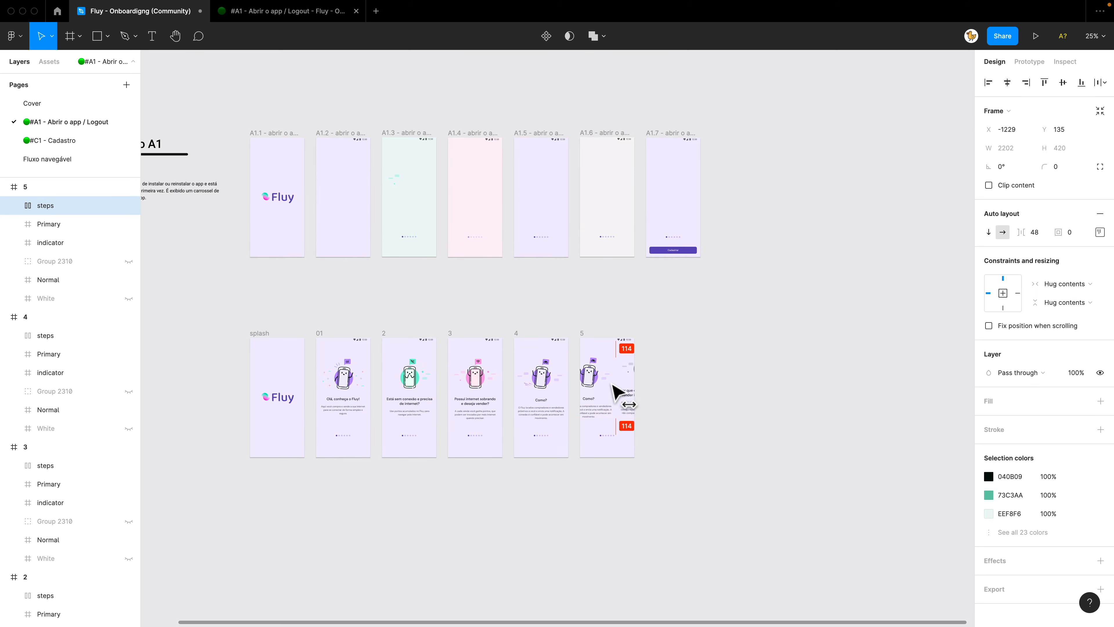
left_click_drag(614, 391, 609, 393)
left_click(584, 334)
left_click_drag(584, 334, 650, 333)
left_click_drag(744, 388, 678, 390)
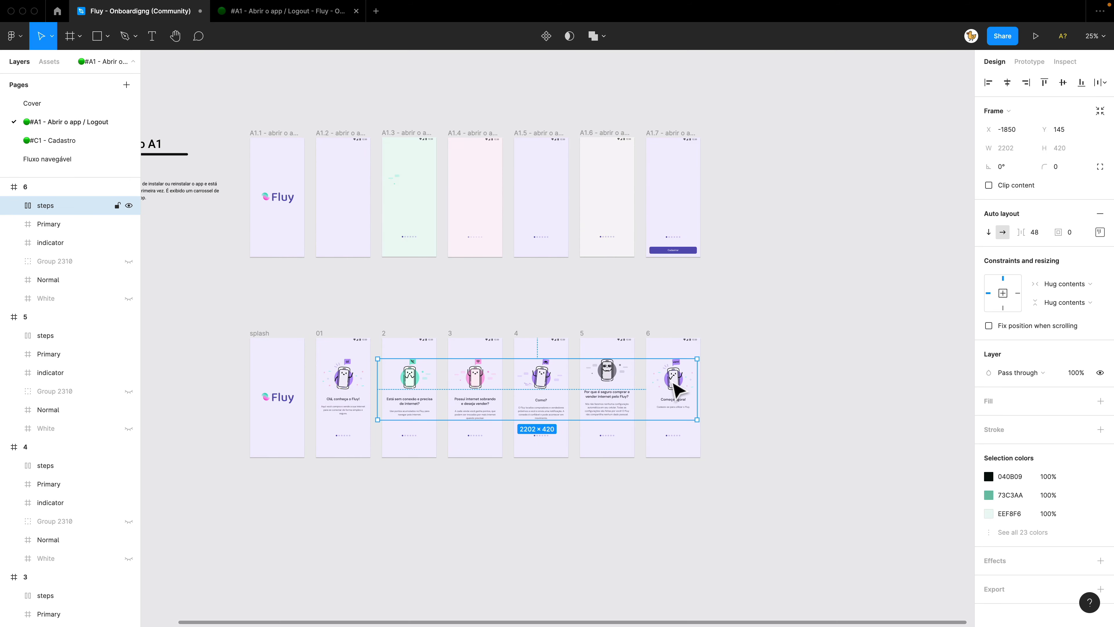
left_click(745, 400)
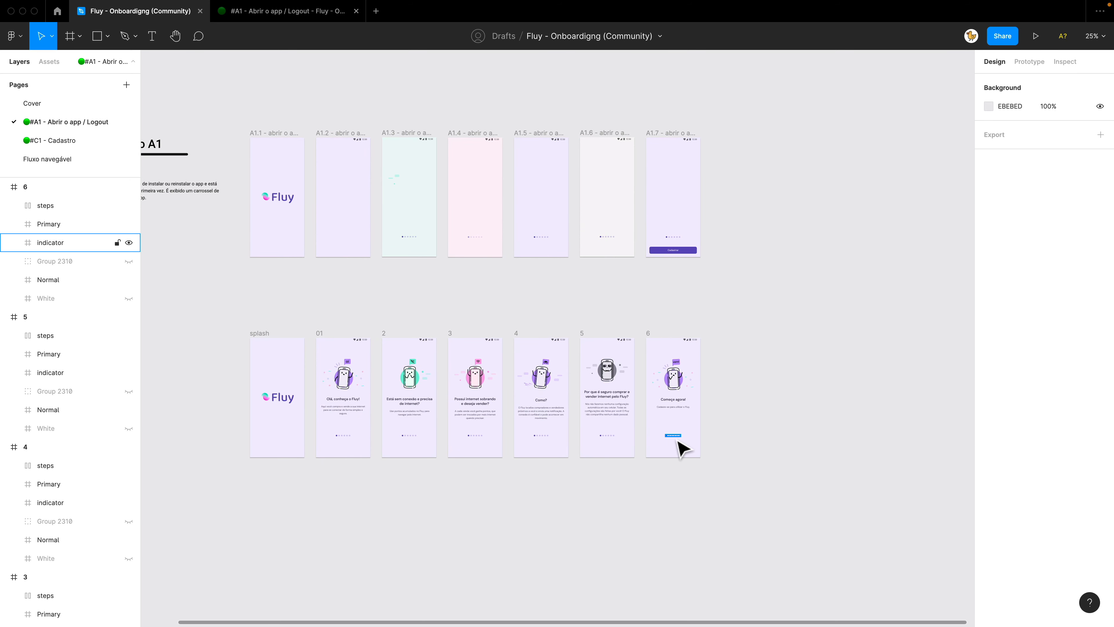
Set the opacity of screen 6's Primary button to 100%
left_click(679, 448)
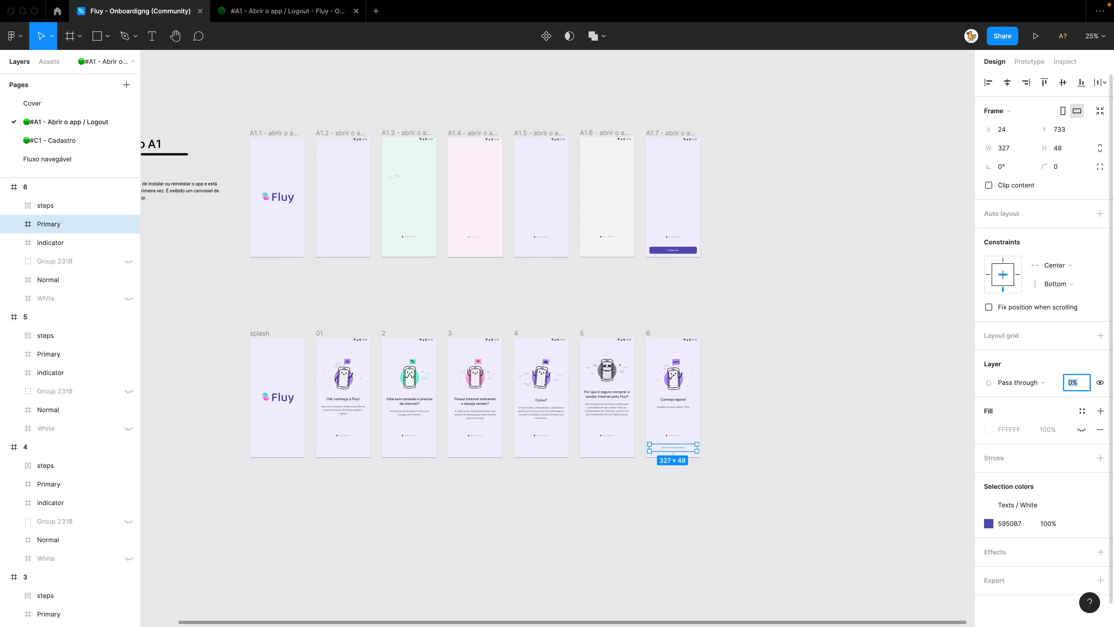
type("100")
key("Return")
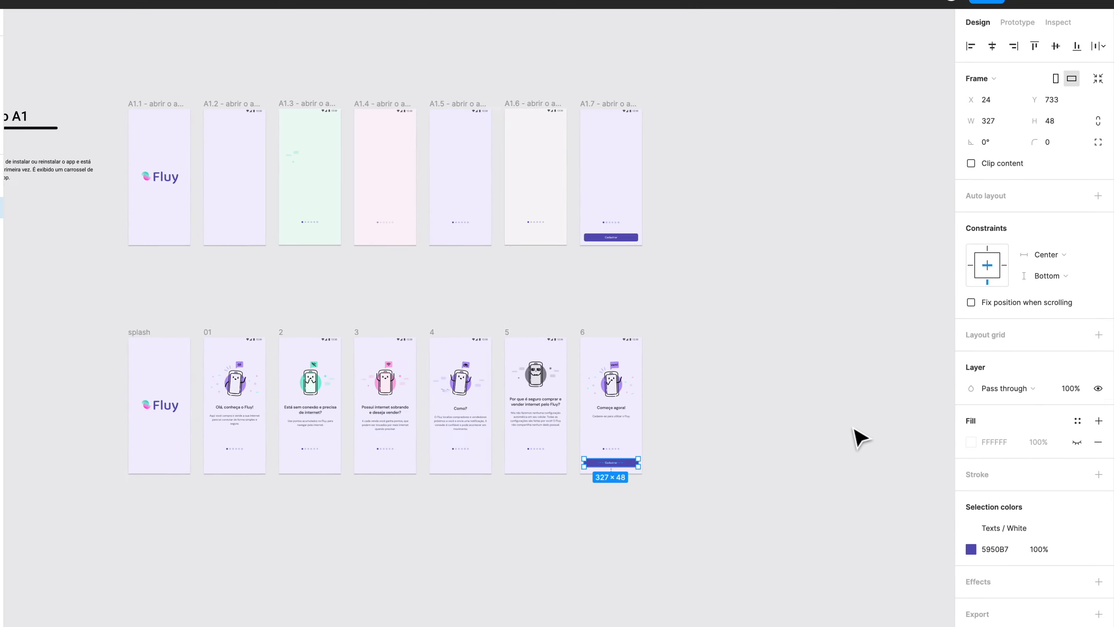
left_click(860, 437)
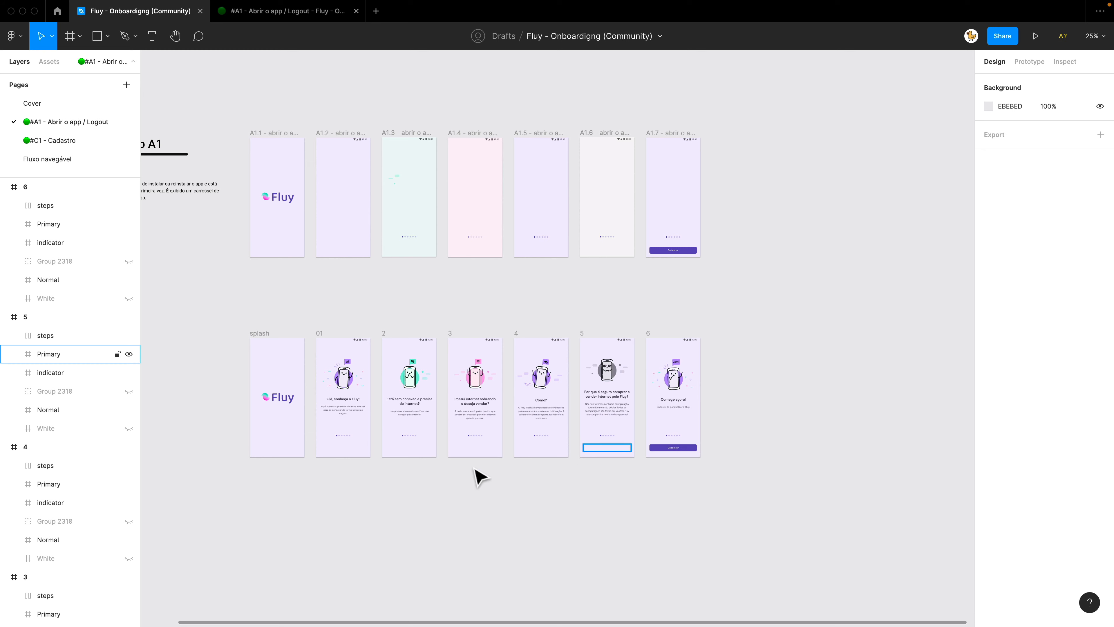
Fill screen 2's background with EEF8F6 sampled from the original A1.3 frame
scroll(340, 484, "up", 5)
scroll(336, 484, "up", 2)
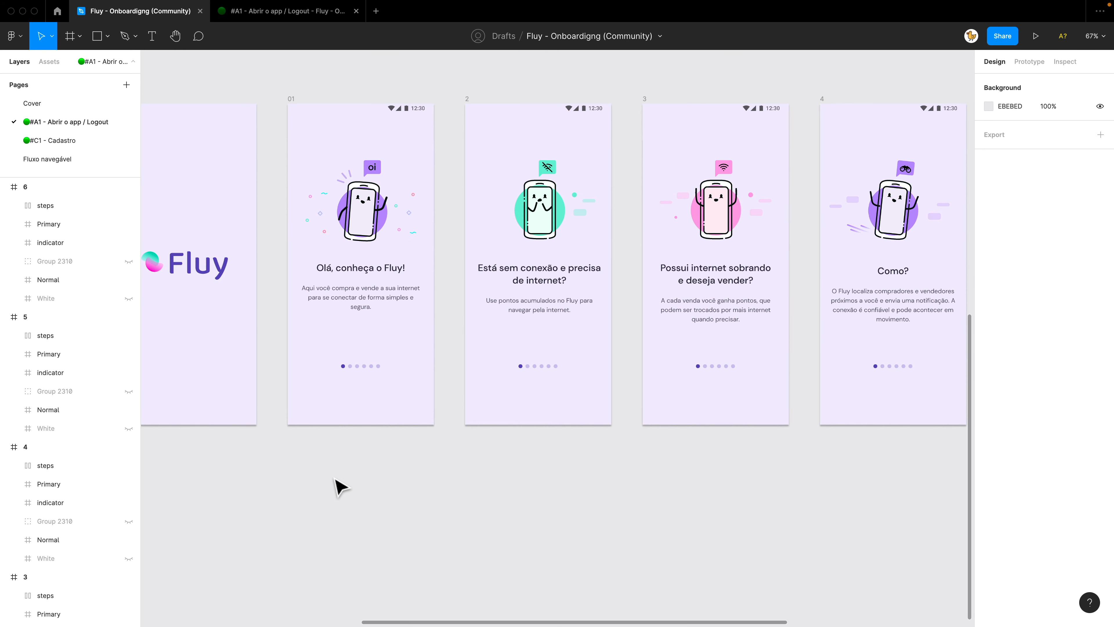
scroll(413, 522, "right", 3)
scroll(428, 428, "down", 5)
scroll(458, 296, "up", 3)
scroll(457, 296, "right", 2)
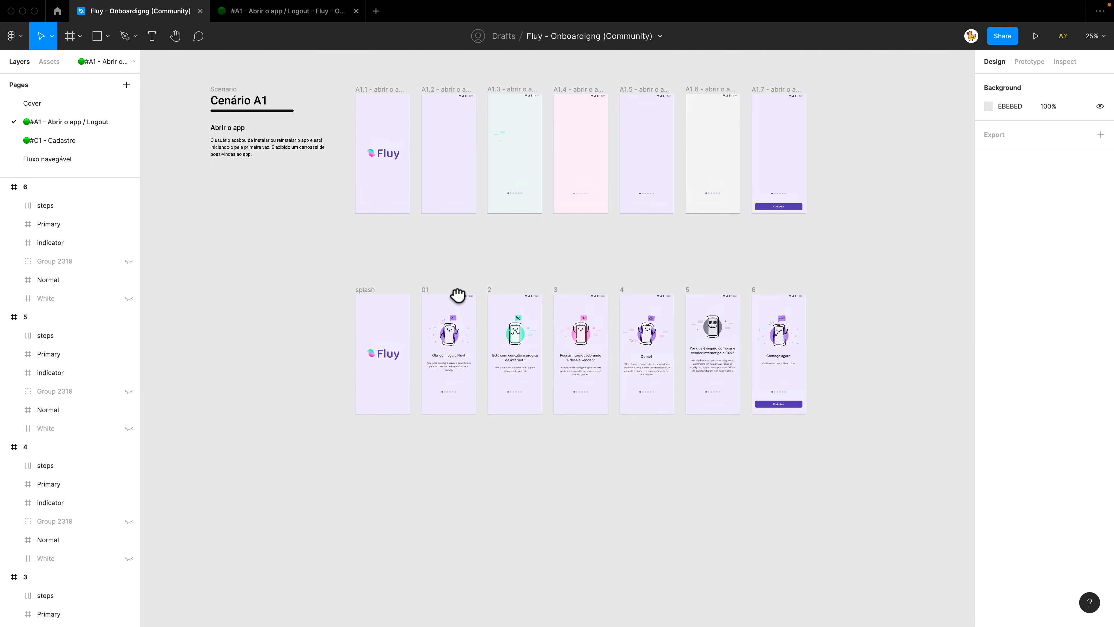
left_click(448, 351)
key("i")
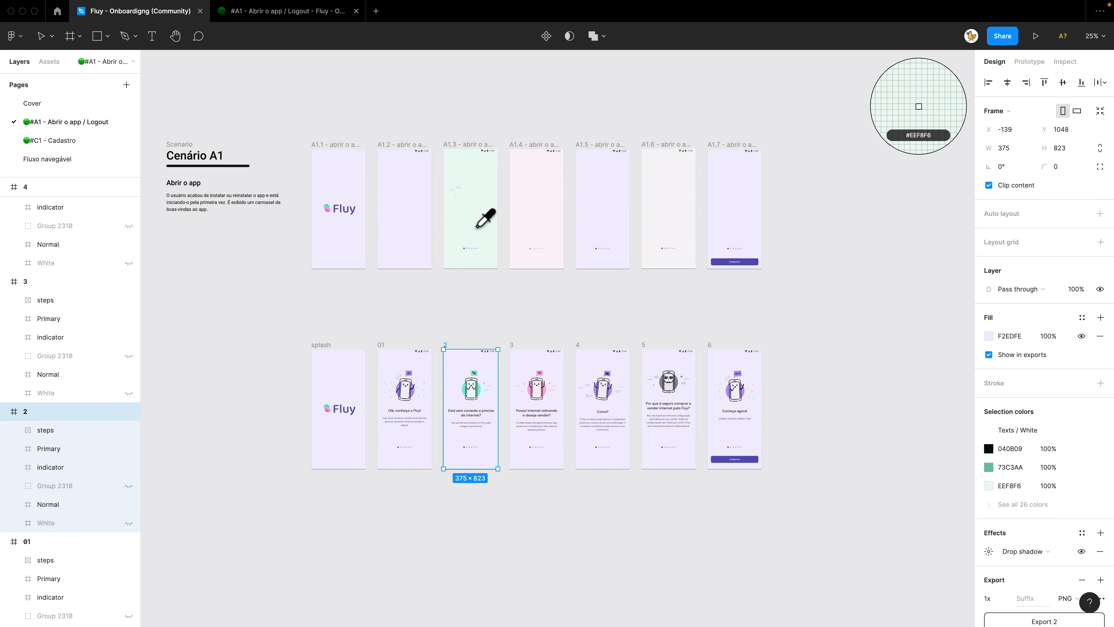
key("Escape")
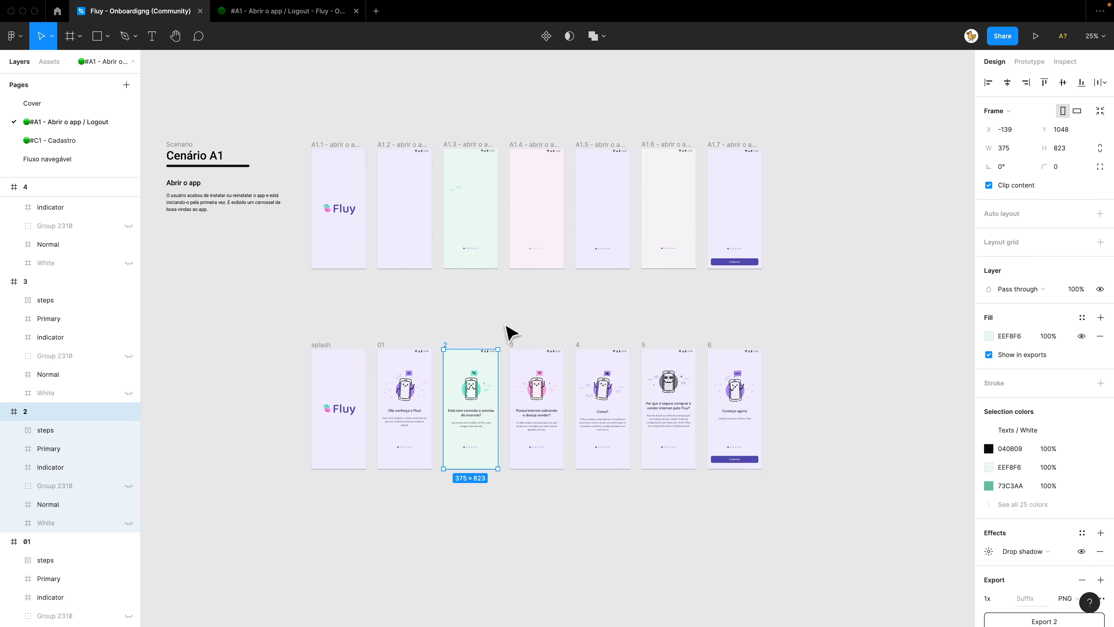
Fill screens 3 and 5 with the background colors sampled from the original A1.4 and A1.6 frames
left_click(515, 349)
left_click(579, 350)
key("i")
key("Escape")
left_click(667, 352)
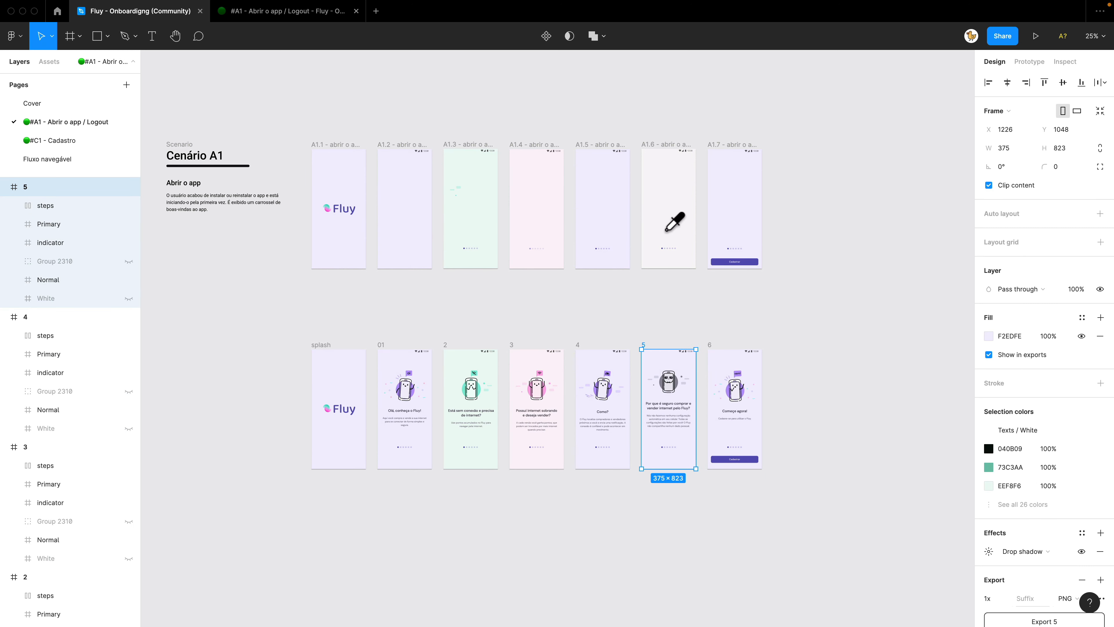
left_click(714, 353)
key("i")
key("Escape")
left_click(475, 336)
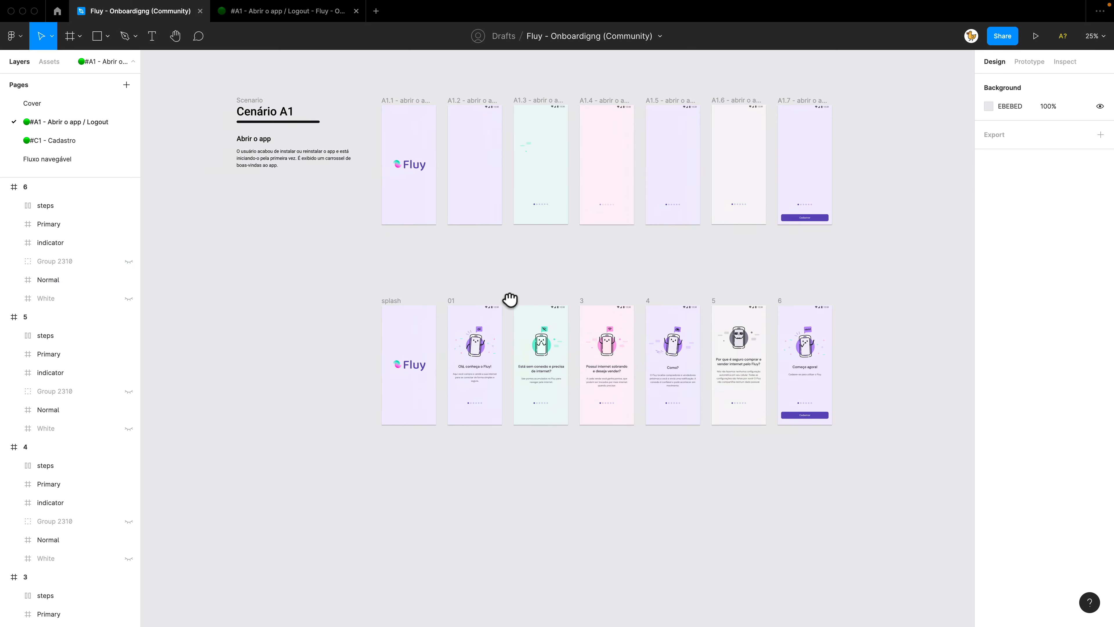
Copy the active dot's style onto the second dot of screen 2, third dot of screen 3 and fourth dot of screen 4
scroll(475, 411, "up", 3)
scroll(479, 410, "up", 10)
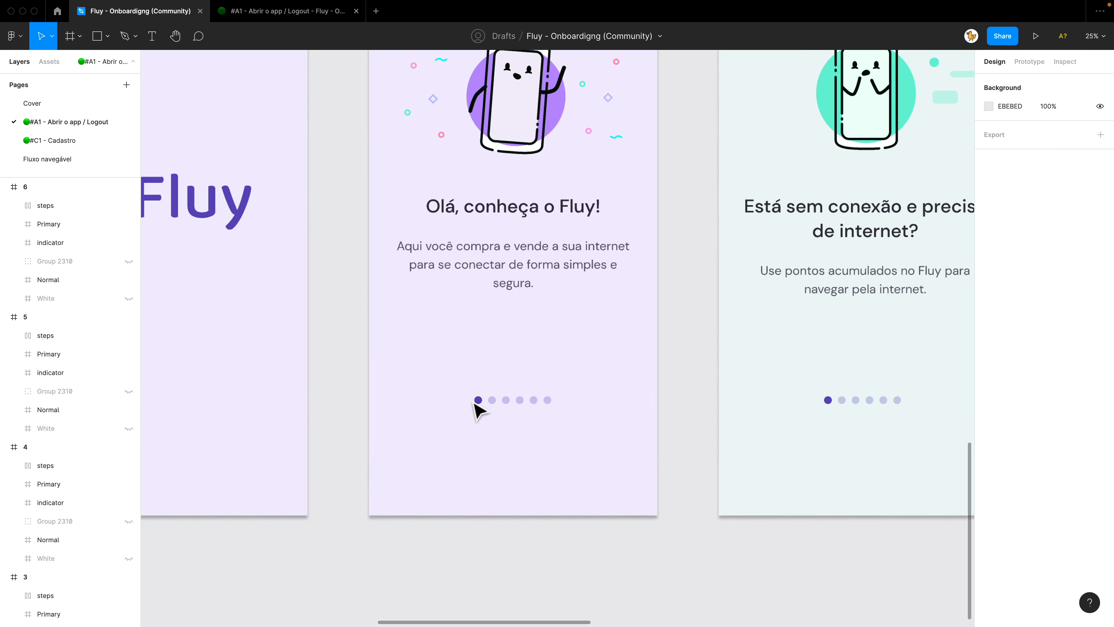
scroll(524, 394, "right", 3)
double_click(575, 396)
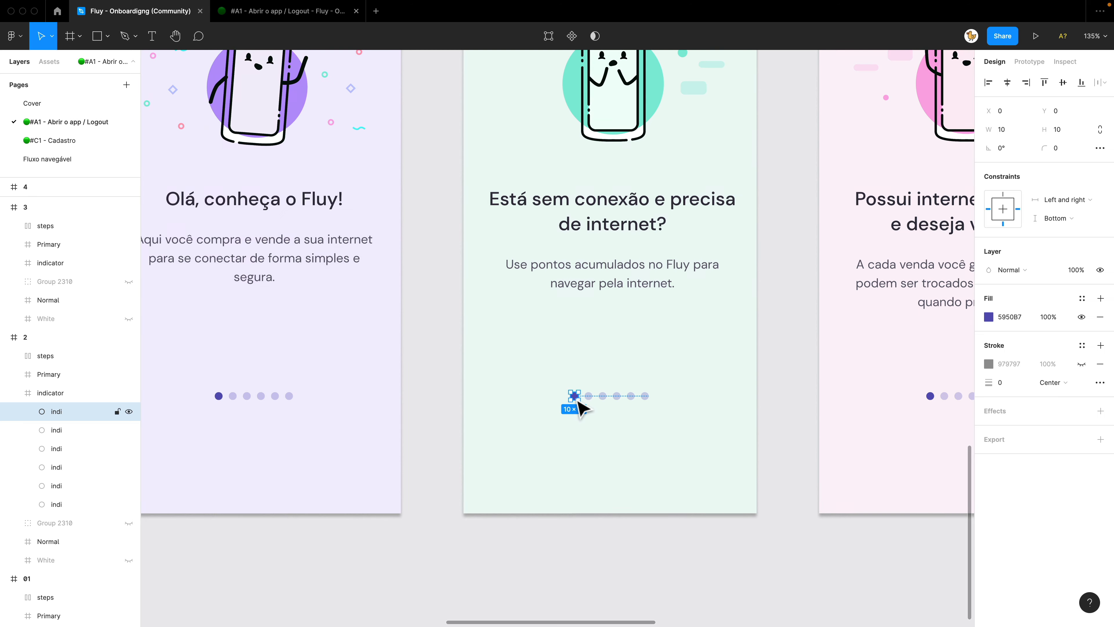
left_click(589, 395)
left_click_drag(818, 413, 542, 442)
double_click(682, 424)
key("super+alt+v")
left_click_drag(869, 439, 502, 445)
double_click(683, 430)
key("super+alt+v")
left_click_drag(831, 469, 365, 487)
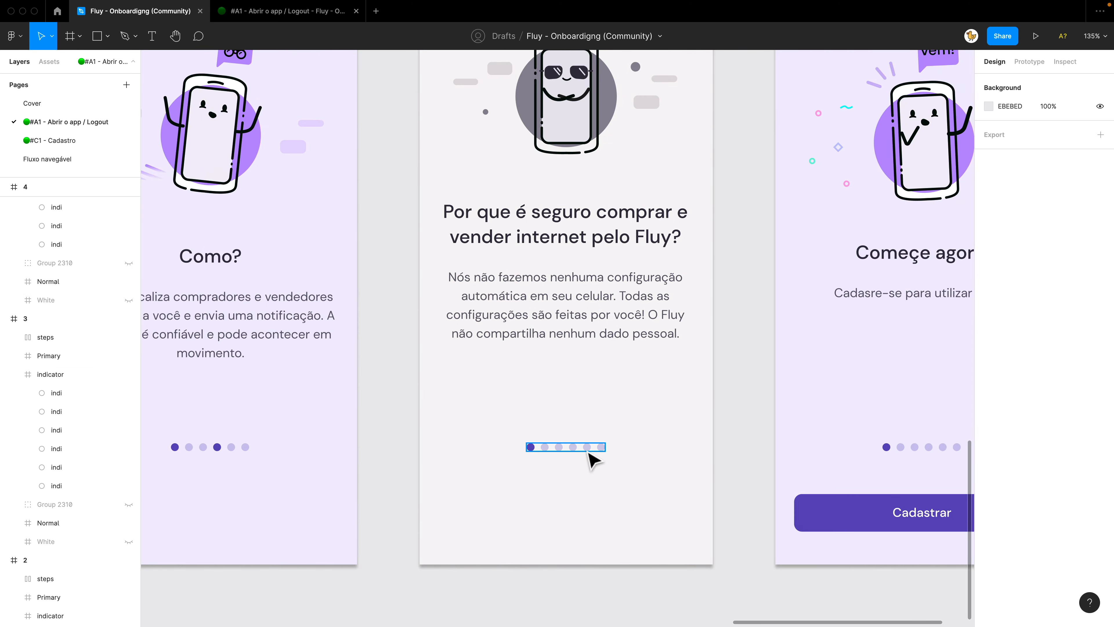
Paste the active dot's style onto the fifth indicator dot of screen 5 and the sixth dot of screen 6
double_click(588, 450)
key("super+alt+v")
double_click(614, 439)
left_click_drag(751, 465, 805, 425)
key("super+alt+v")
Apply the active dot style to the fifth dot of screens 5 and 6, and the inactive style to the first dot of screens 4 to 6
double_click(652, 437)
left_click(638, 437)
key("super+alt+v")
double_click(585, 416)
key("super+alt+v")
left_click_drag(458, 452, 642, 437)
double_click(413, 401)
key("super+alt+v")
Paste the inactive dot's style onto the first indicator dot of screens 3 and 2
scroll(520, 410, "left", 10)
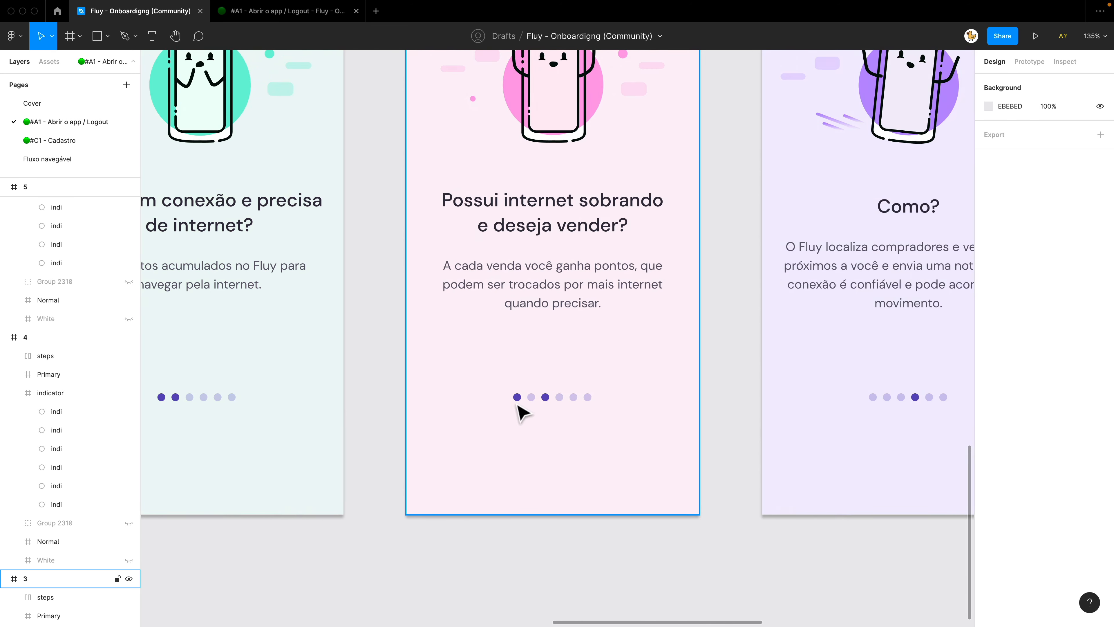
double_click(515, 393)
scroll(520, 410, "left", 8)
key("super+alt+v")
double_click(506, 388)
key("super+alt+v")
left_click(428, 540)
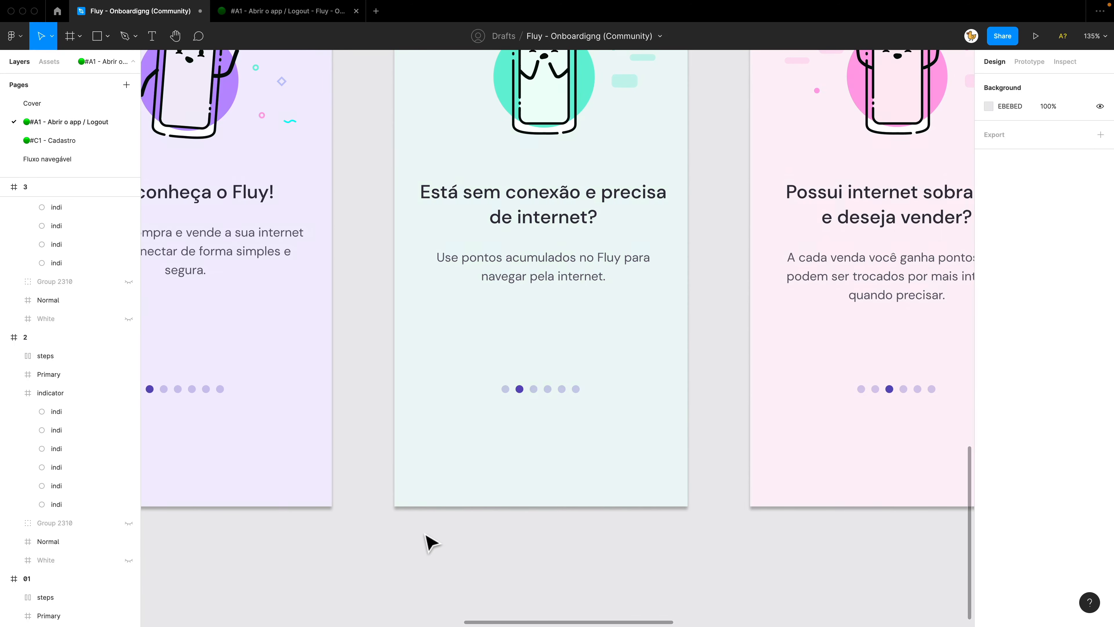
Link frame 01 to frame 2 with an On click, Navigate to interaction using Smart animate, Ease out, 300ms
scroll(570, 504, "left", 8)
scroll(557, 509, "down", 5)
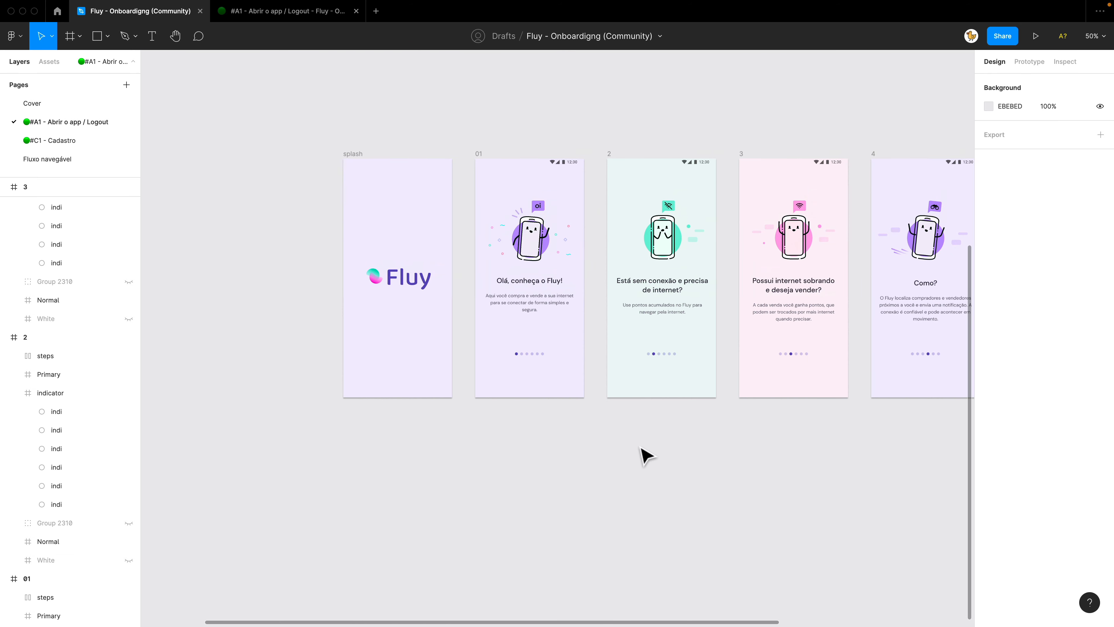
left_click_drag(641, 456, 407, 528)
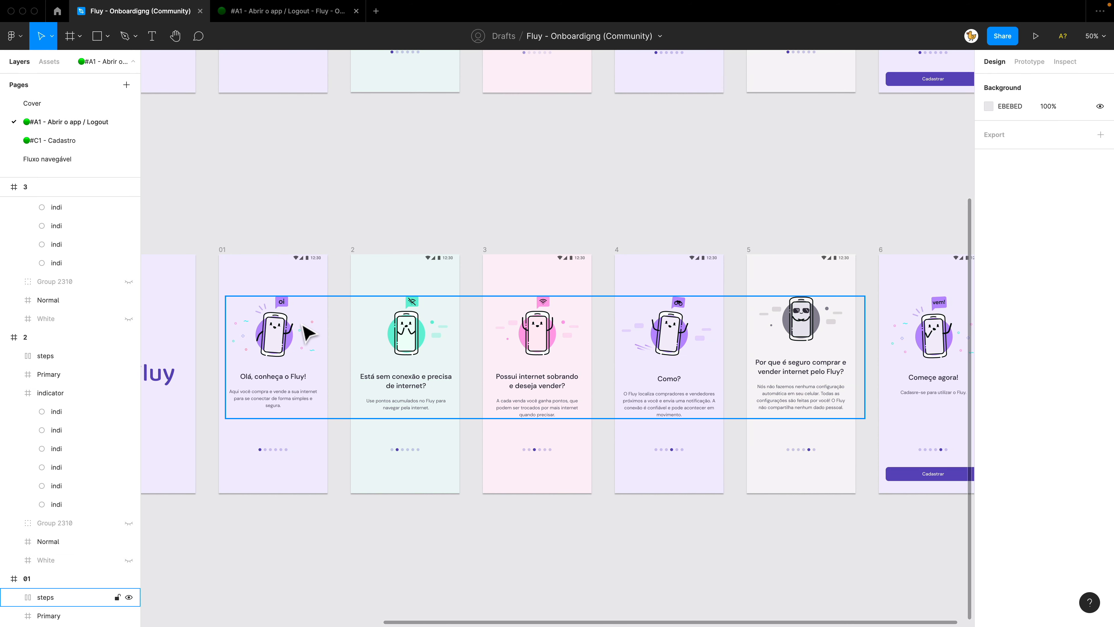
left_click(222, 249)
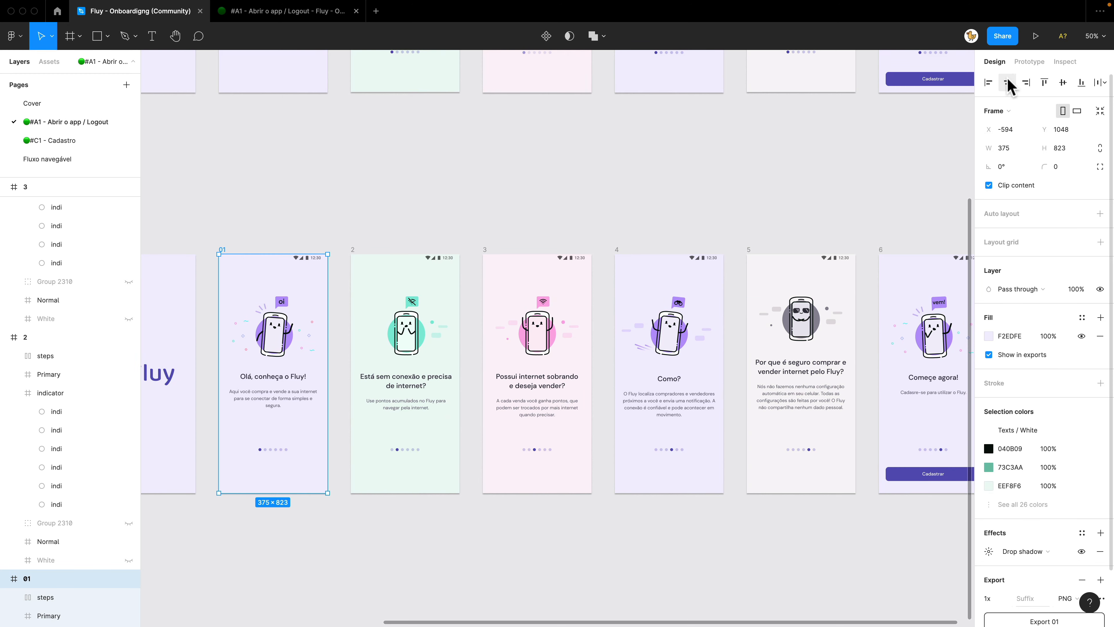
left_click(1029, 63)
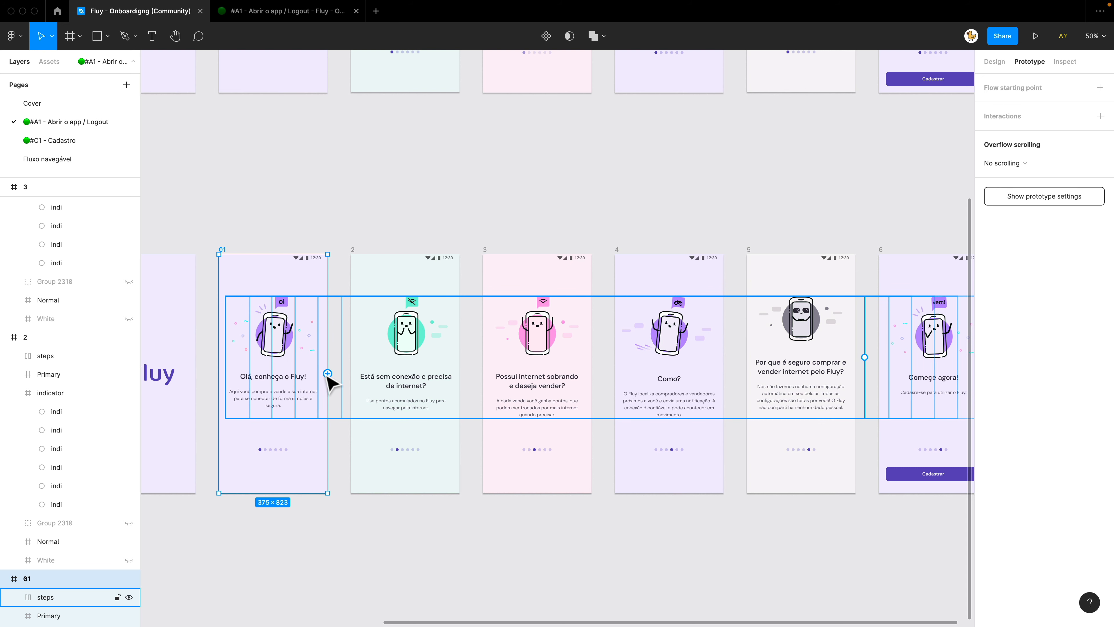
left_click_drag(327, 373, 362, 410)
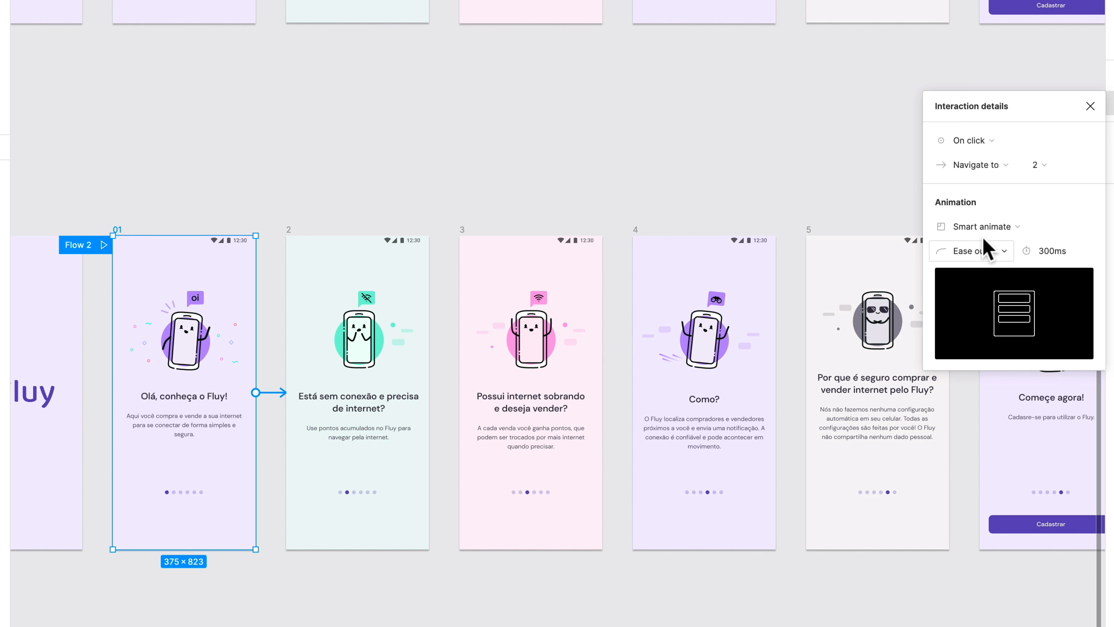
Link frame 2 to frame 3 and frame 3 to frame 4 with on-click Smart animate interactions
left_click(293, 241)
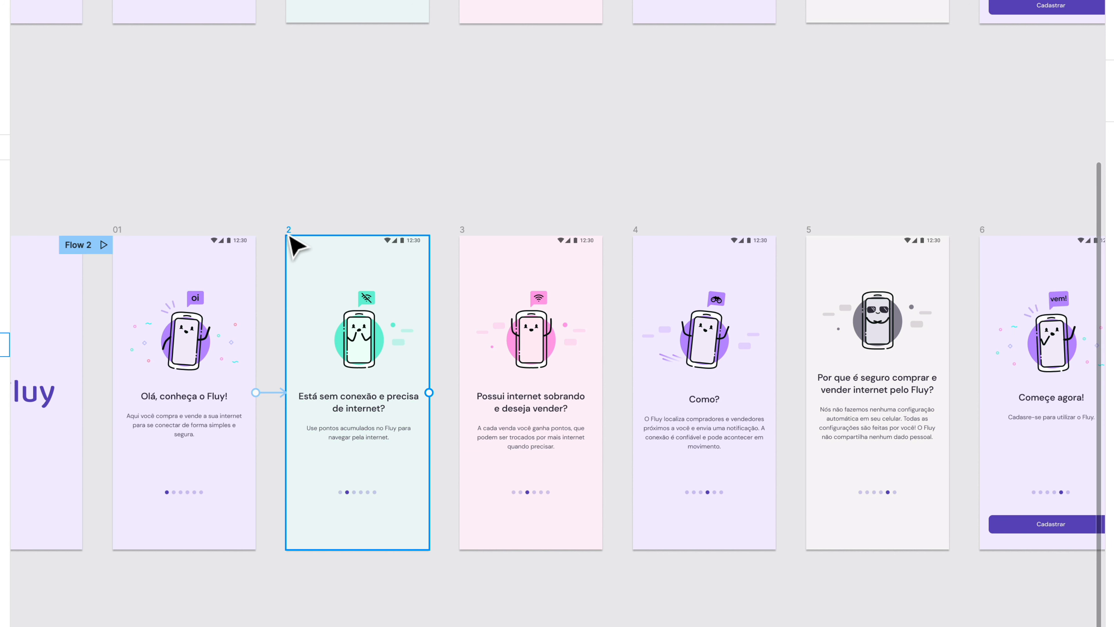
left_click_drag(430, 393, 521, 387)
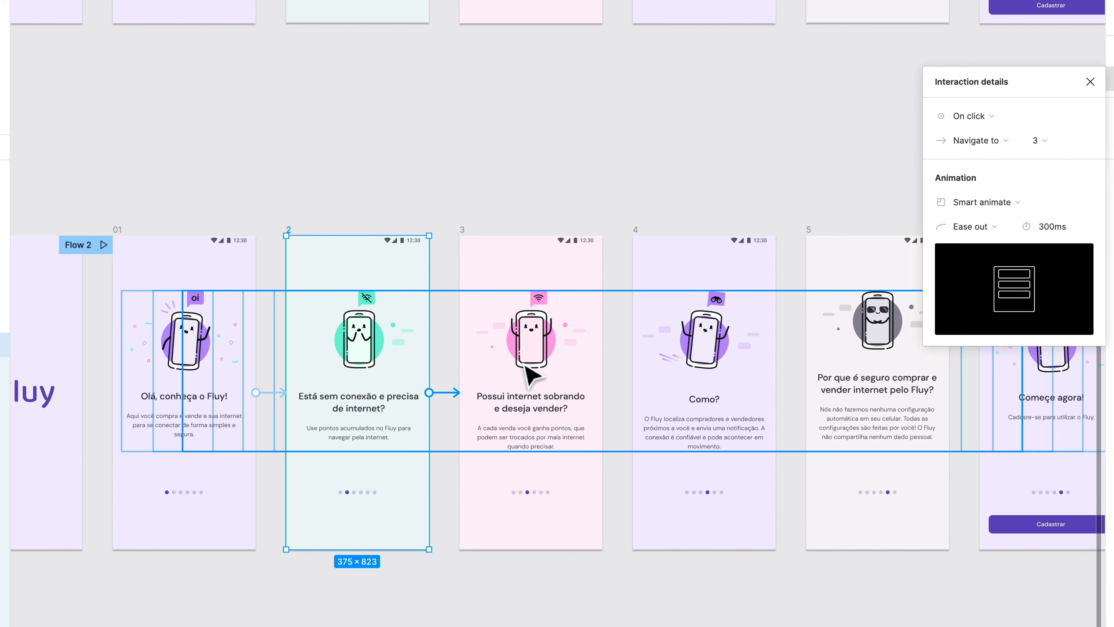
left_click(465, 238)
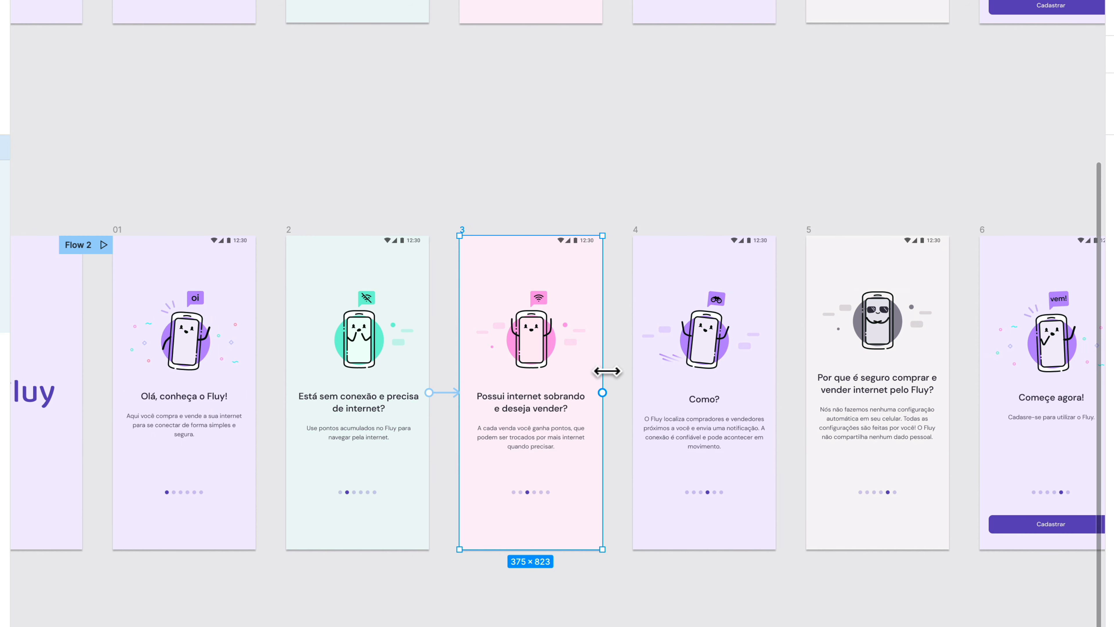
left_click_drag(602, 392, 667, 395)
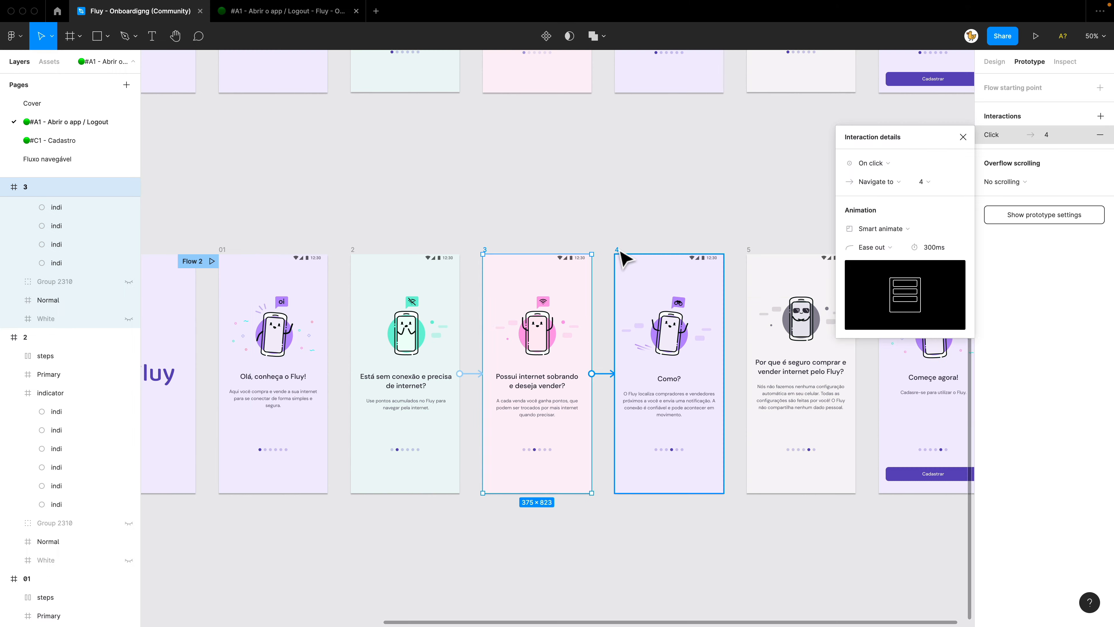
Link frame 4 to frame 5 and frame 5 to frame 6 with prototype interactions
left_click(639, 244)
scroll(888, 195, "right", 5)
left_click(809, 241)
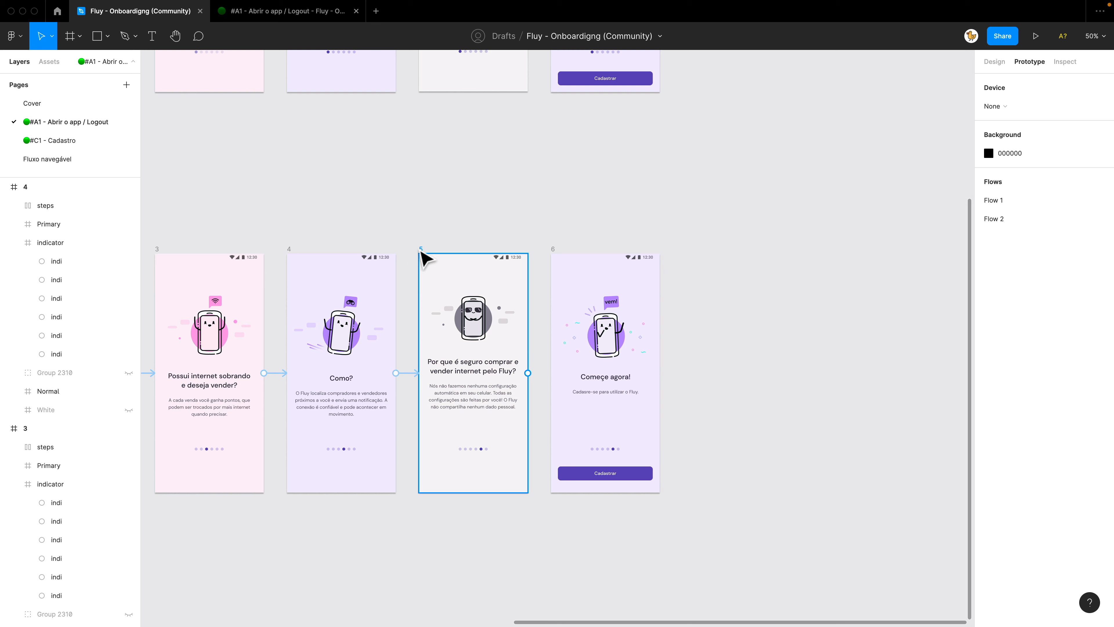
left_click(421, 249)
left_click(801, 336)
Move the Flow 2 starting point from frame 01 to the splash frame
scroll(801, 336, "left", 15)
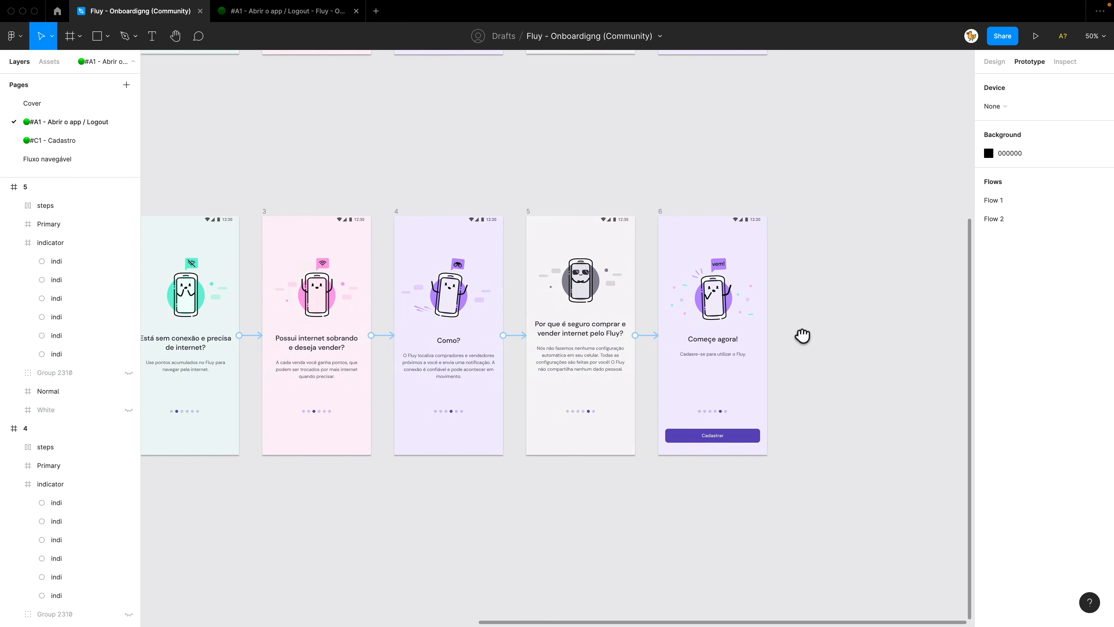
scroll(543, 357, "up", 2)
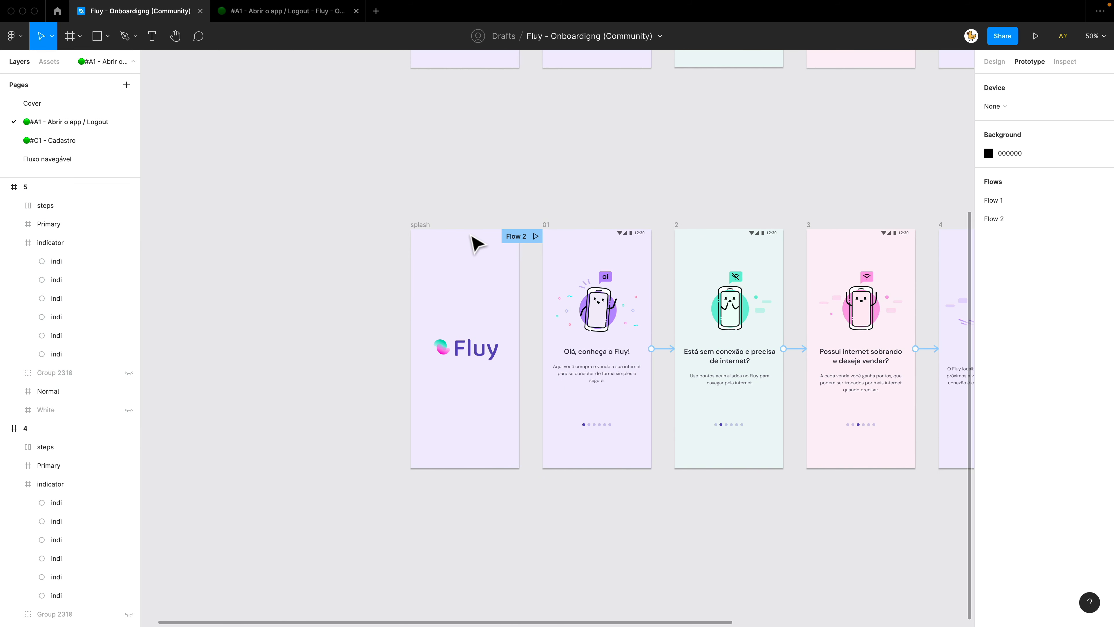
left_click_drag(505, 237, 389, 237)
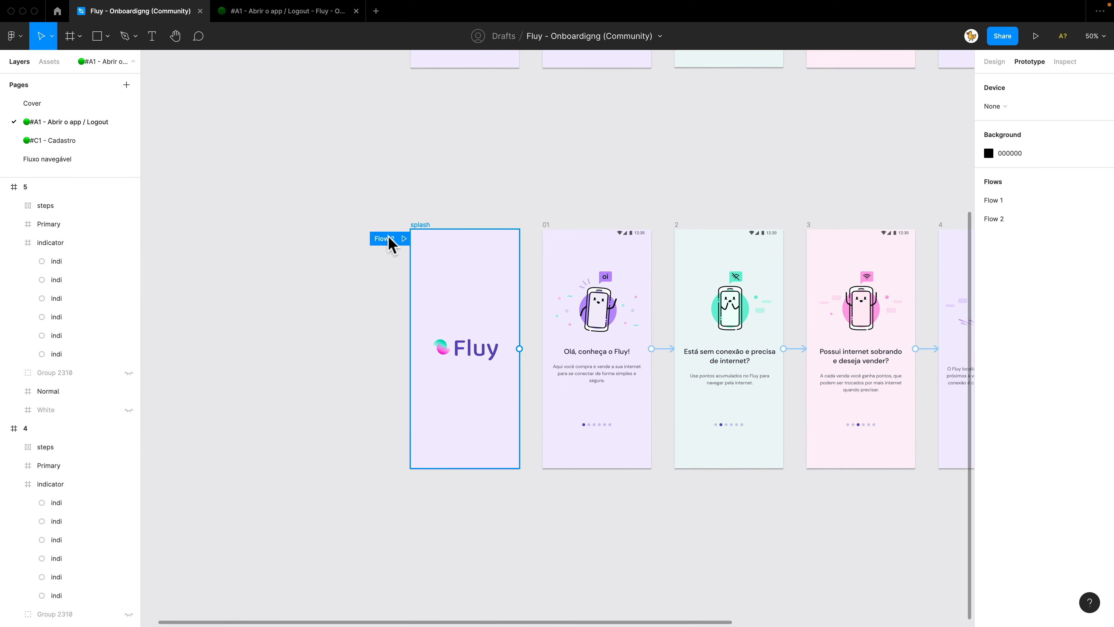
Link the splash frame to frame 01 with a prototype interaction
left_click(445, 203)
scroll(445, 215, "up", 5)
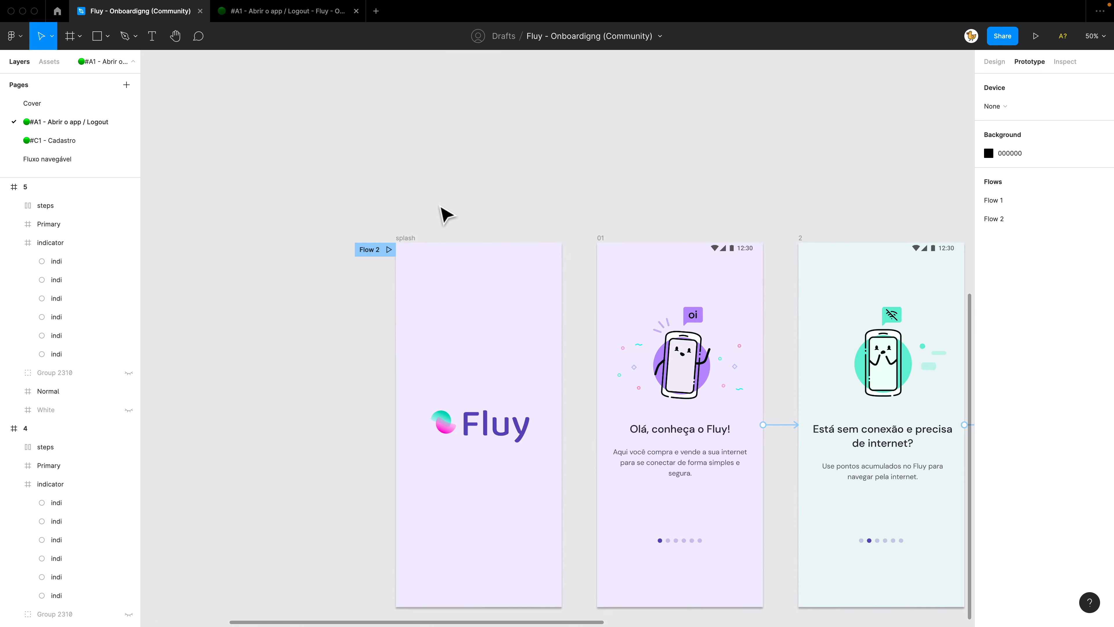
left_click_drag(430, 216, 370, 122)
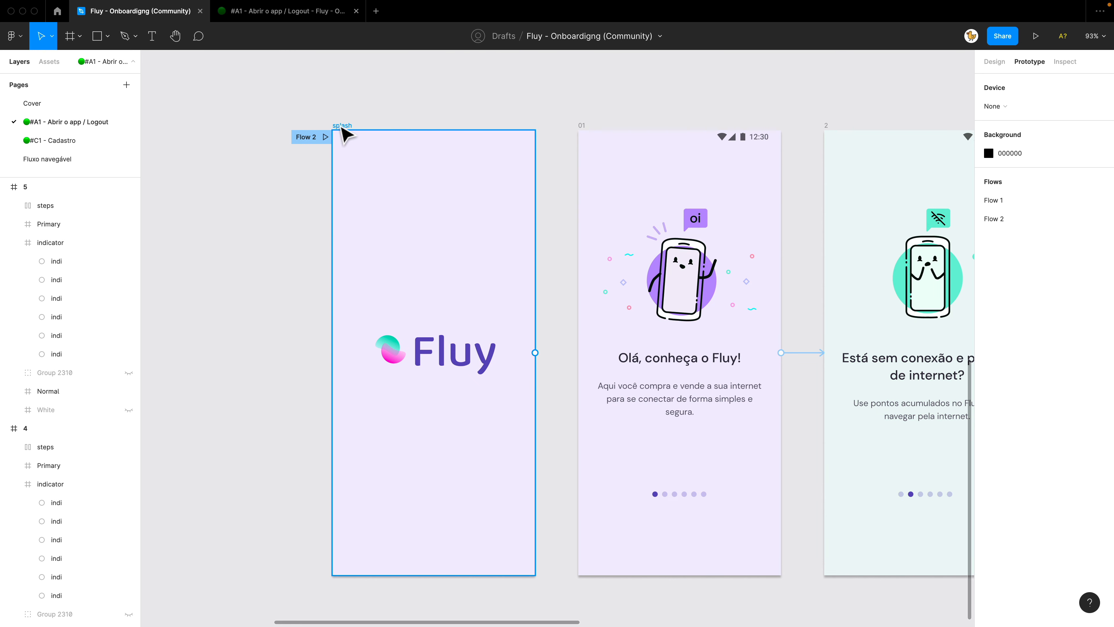
left_click(341, 126)
left_click_drag(535, 352, 611, 361)
key("Escape")
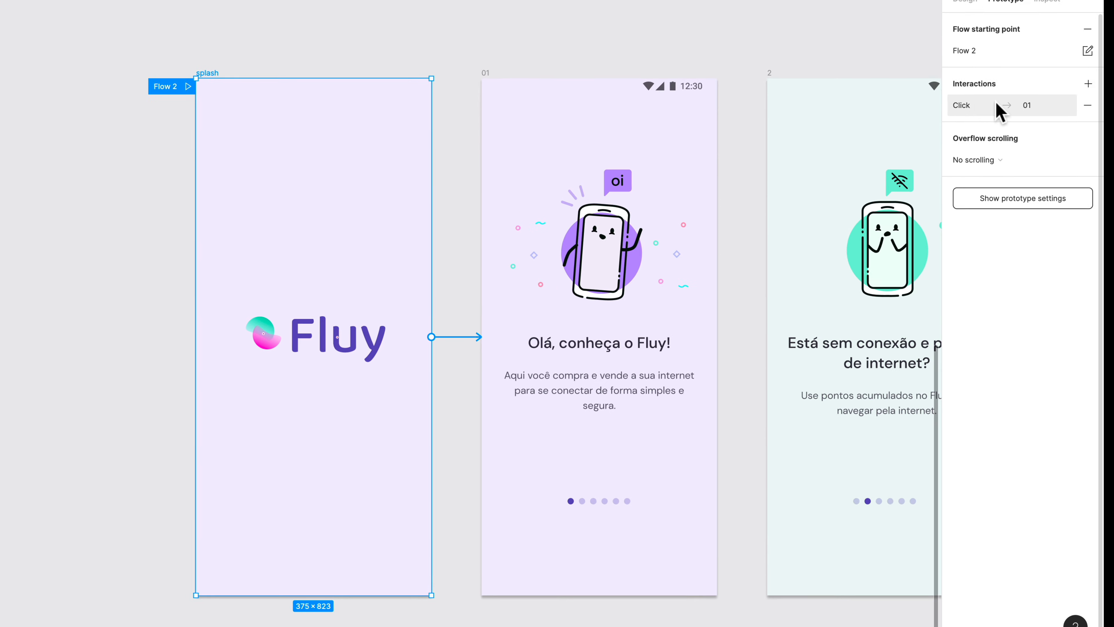
Set the splash interaction to trigger After delay at 2000ms with a Dissolve animation
left_click(1000, 108)
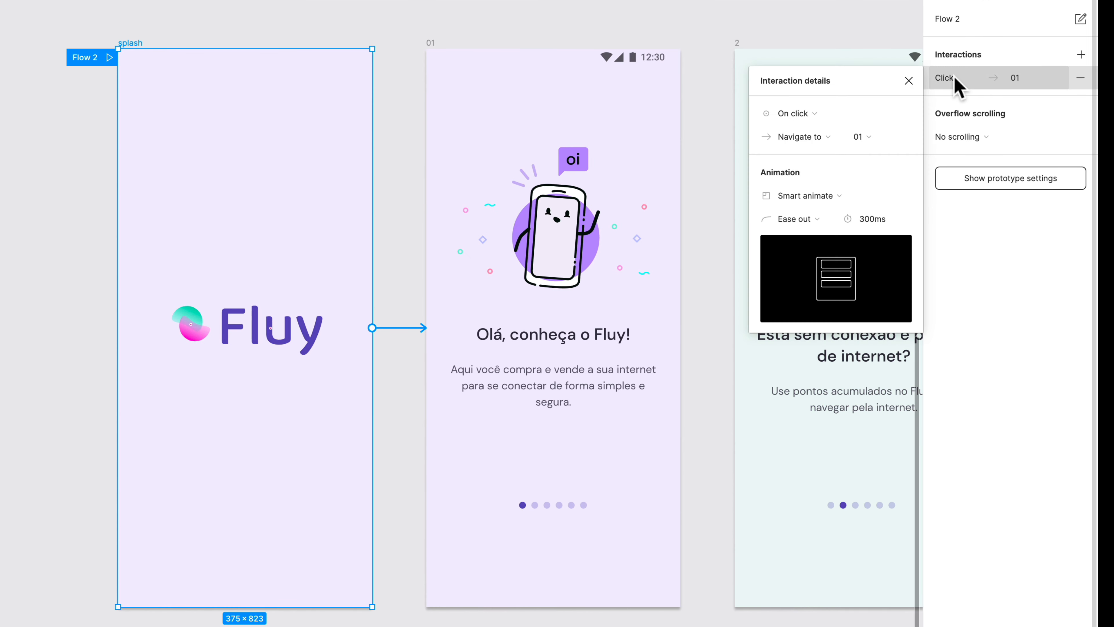
left_click(812, 115)
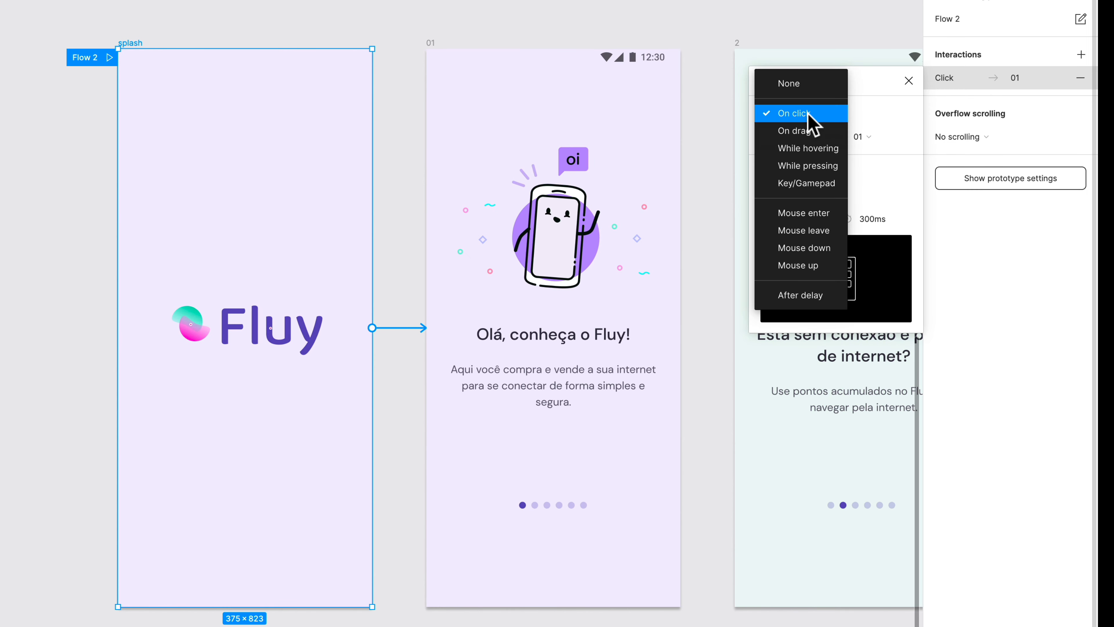
left_click(806, 296)
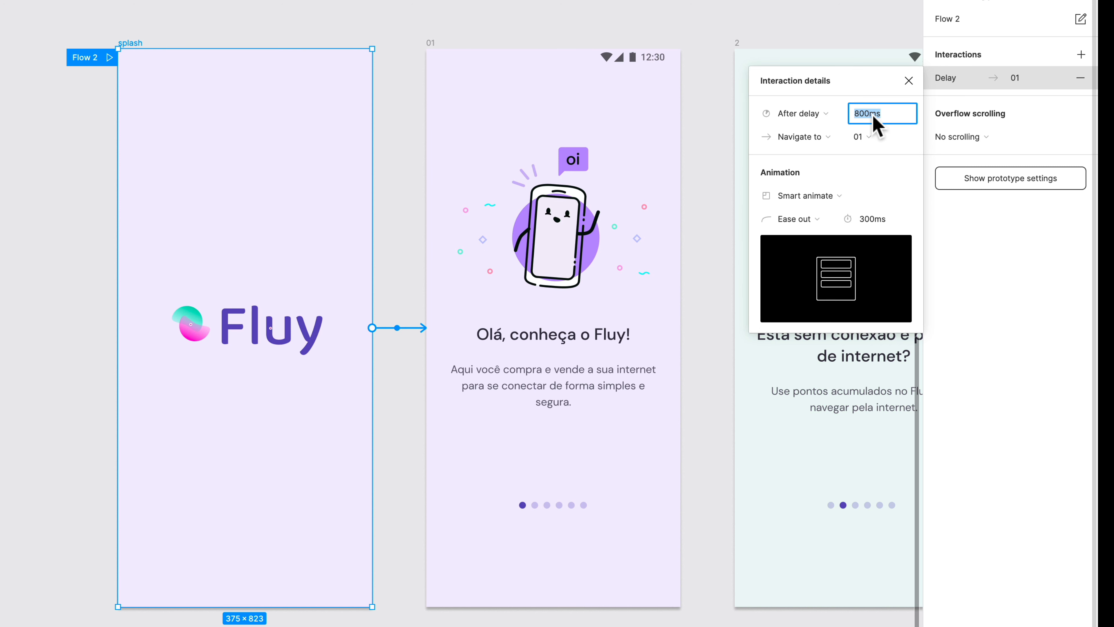
type("2000")
key("Return")
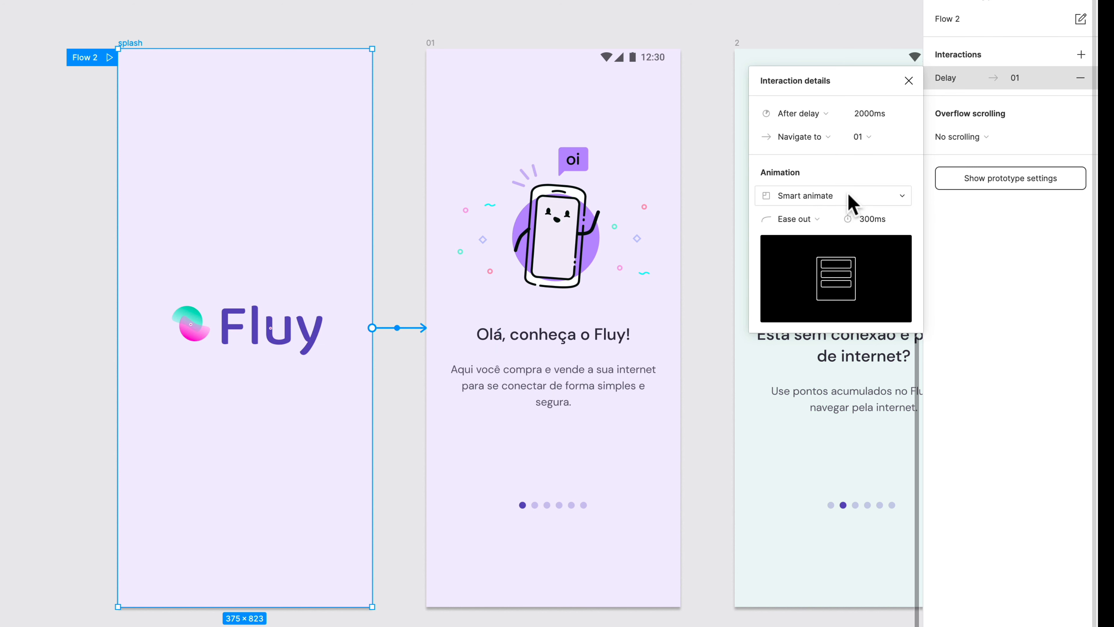
left_click(806, 197)
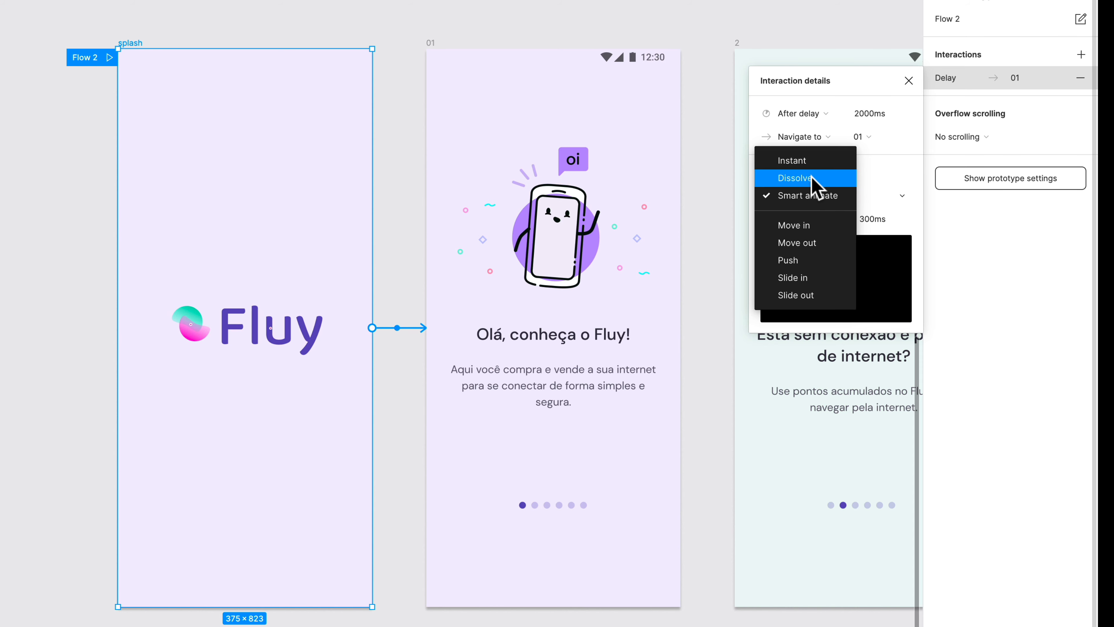
left_click(810, 177)
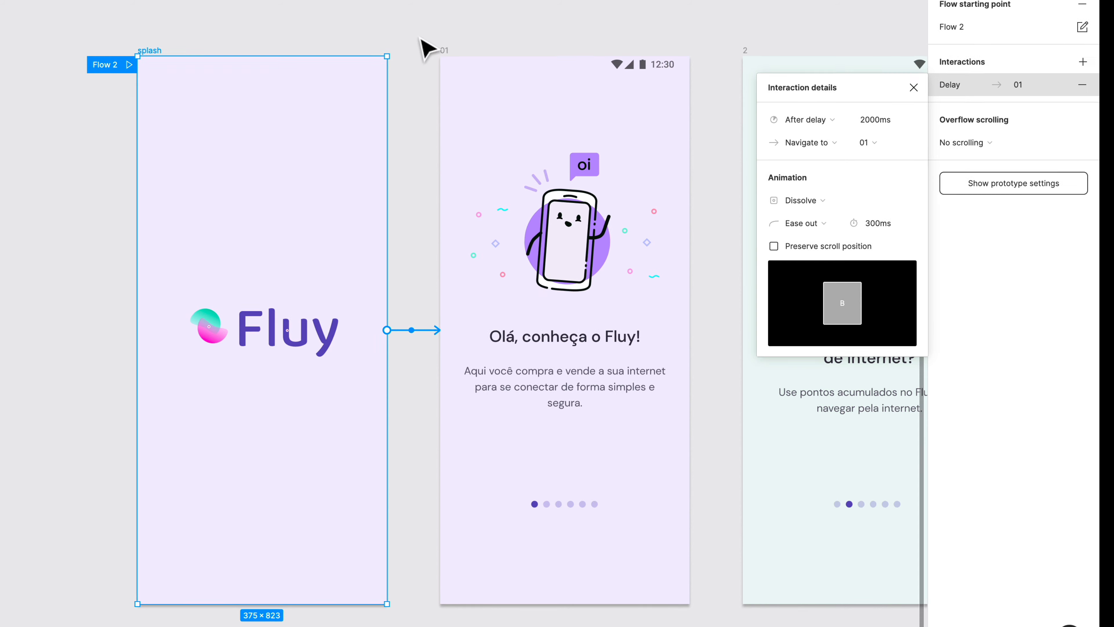
key("Escape")
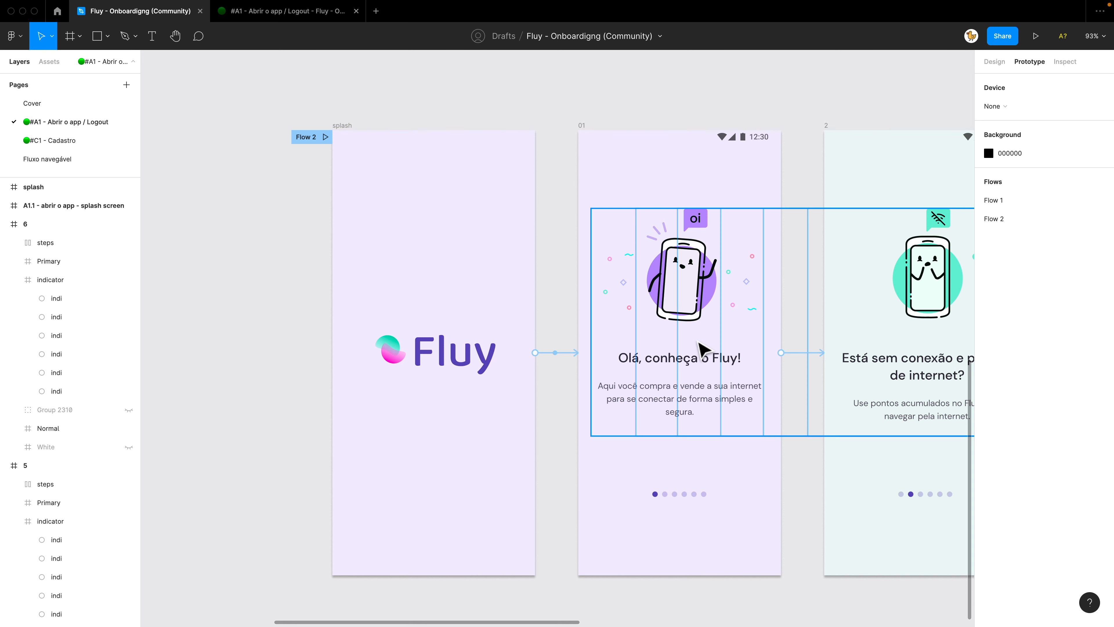
Play the Flow 2 prototype from the splash frame through to the last screen, and return to the design file
scroll(563, 315, "down", 5)
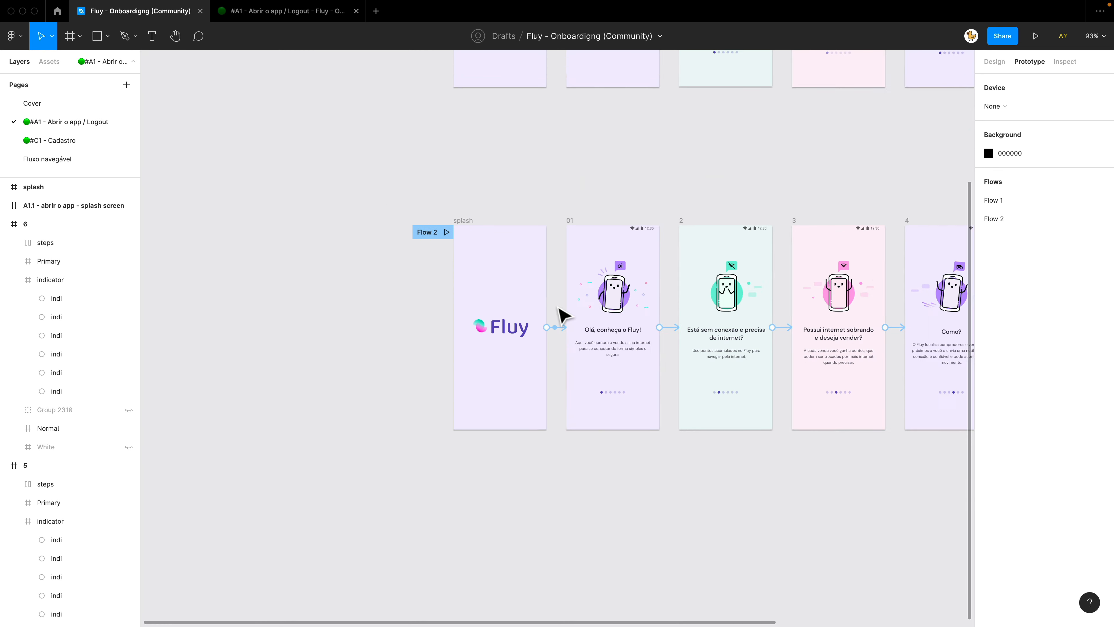
scroll(593, 446, "up", 1)
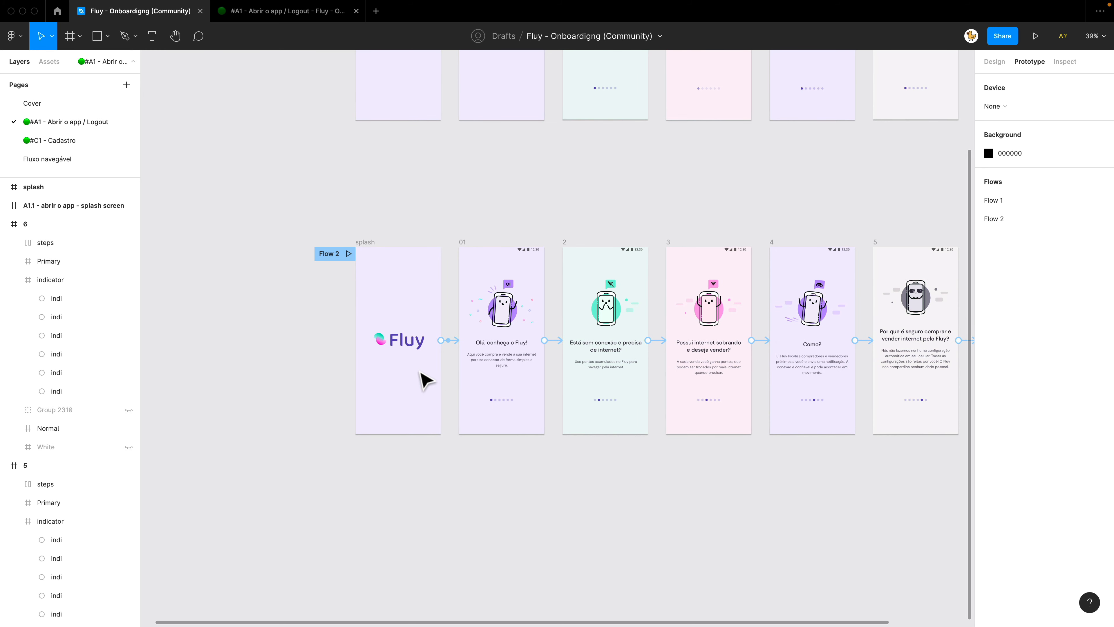
left_click_drag(798, 485, 665, 500)
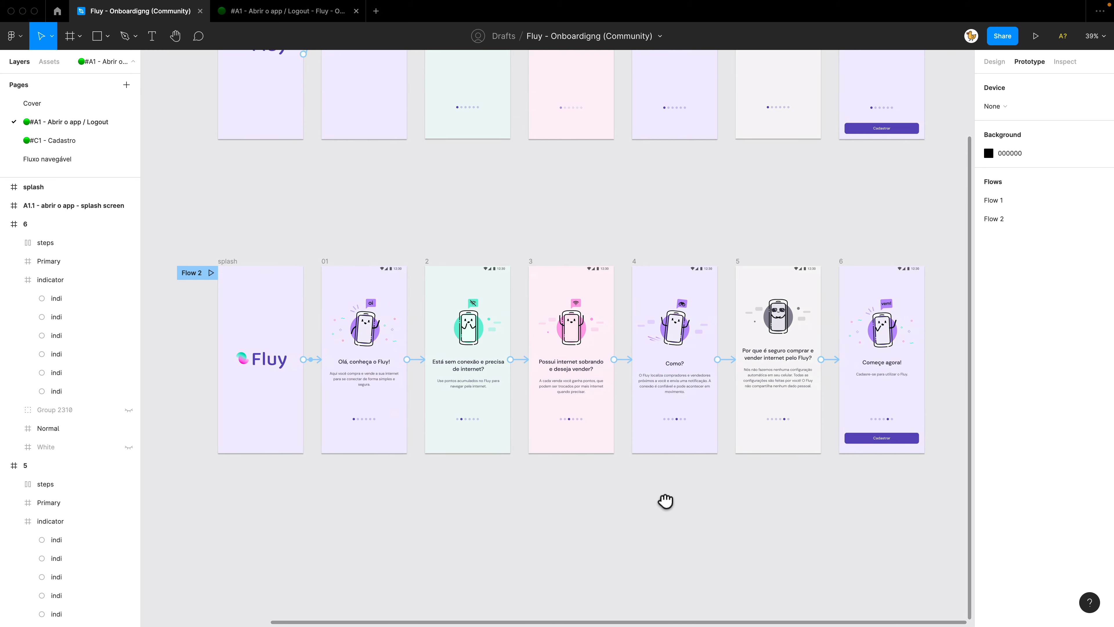
left_click(236, 274)
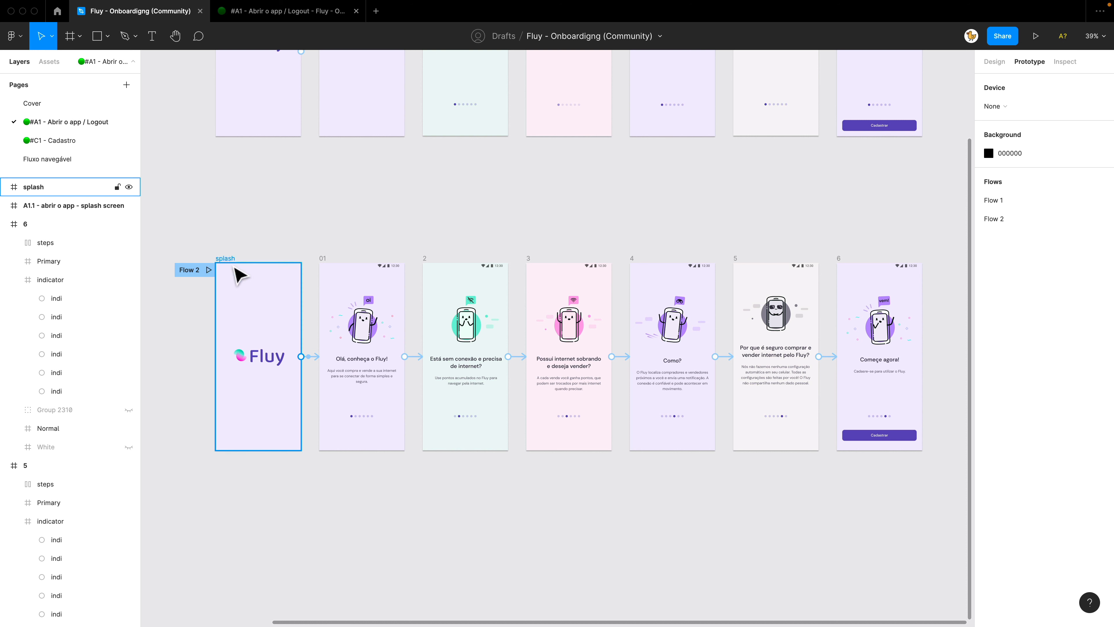
left_click(231, 261)
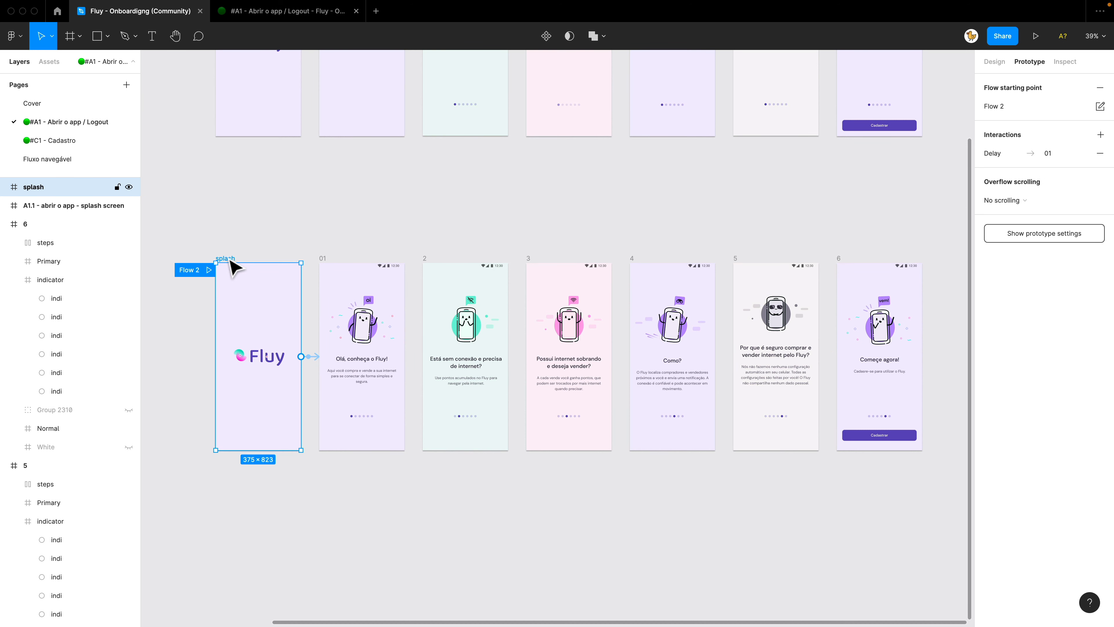
left_click(1036, 37)
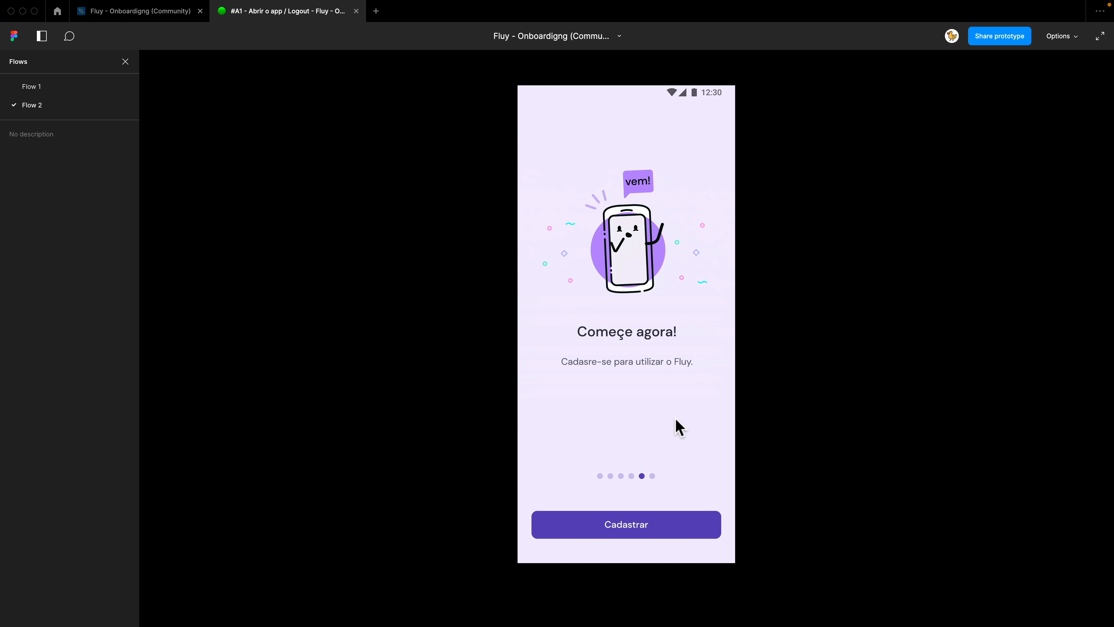
key("ctrl+shift+Tab")
left_click(532, 485)
left_click_drag(557, 480, 525, 501)
left_click_drag(428, 237, 442, 231)
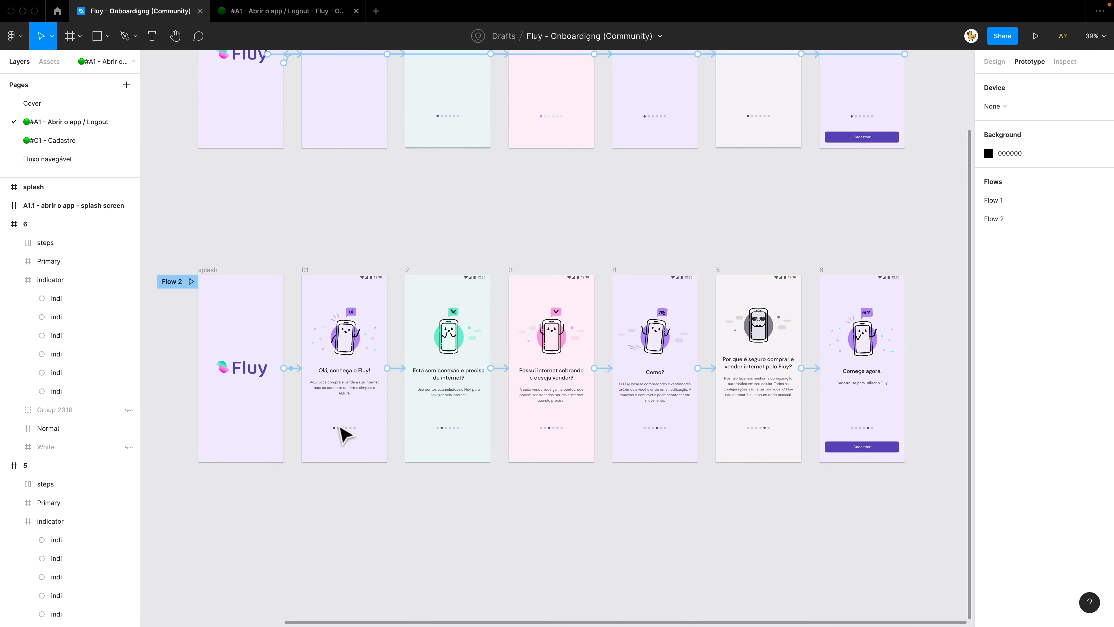
left_click(364, 379)
left_click(417, 498)
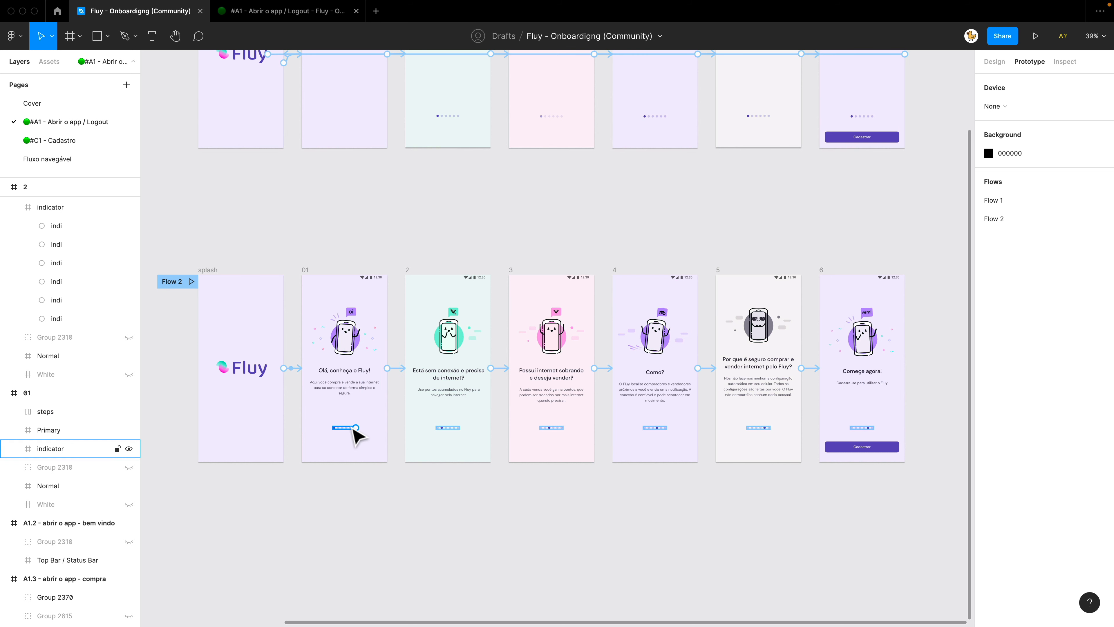
scroll(415, 494, "up", 5)
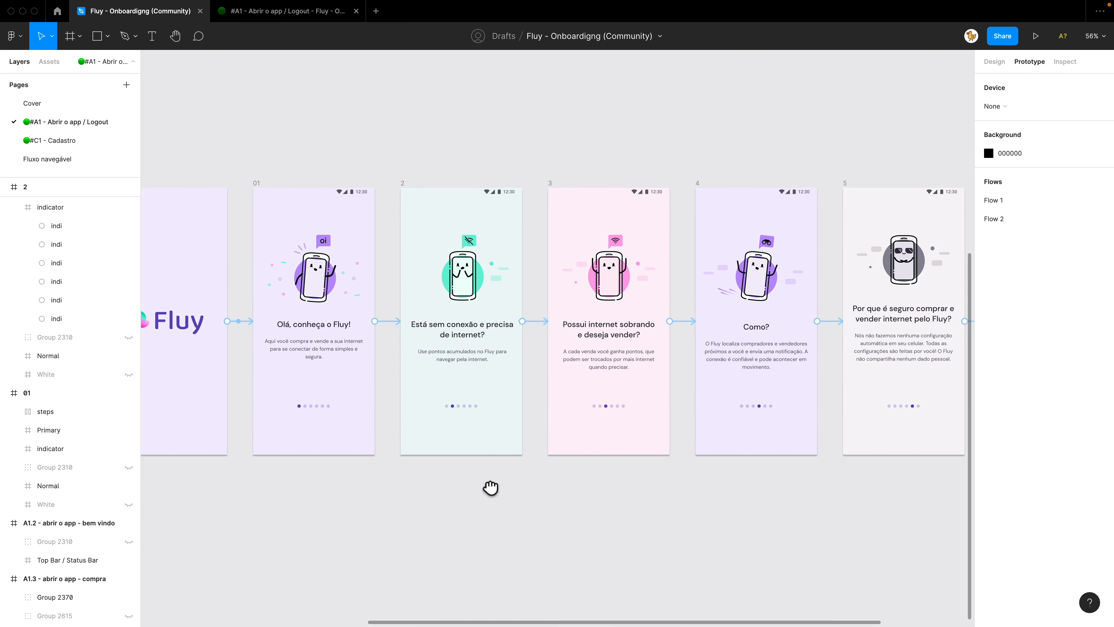
left_click_drag(490, 488, 371, 492)
Play the Flow 2 prototype again from frame 01 to frame 6, and return to the overview of both flows
key("super+alt+Return")
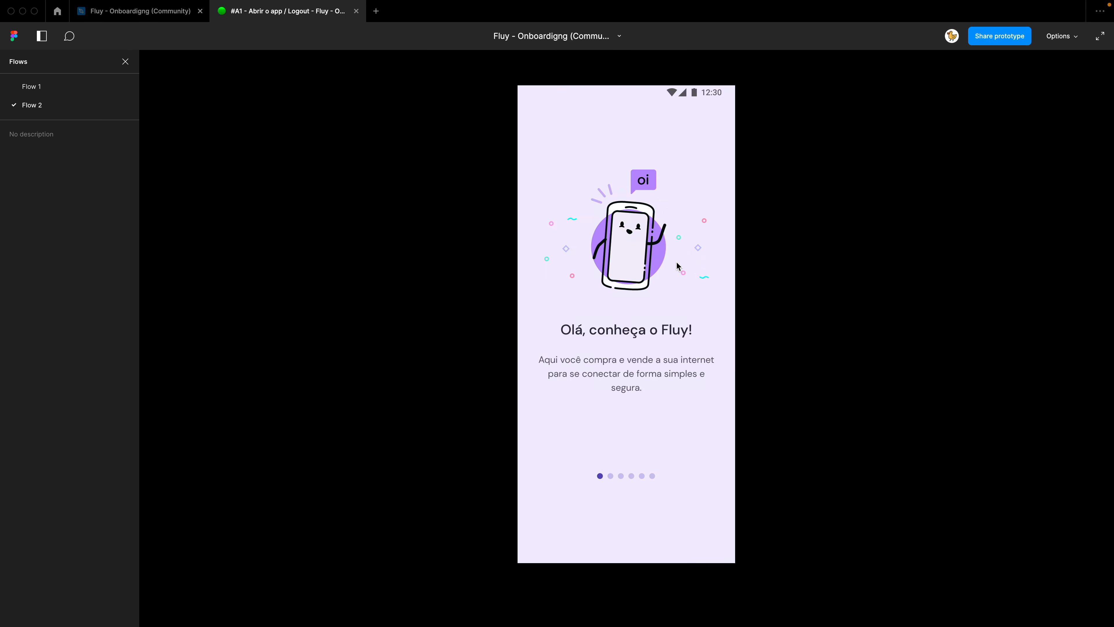
left_click(676, 261)
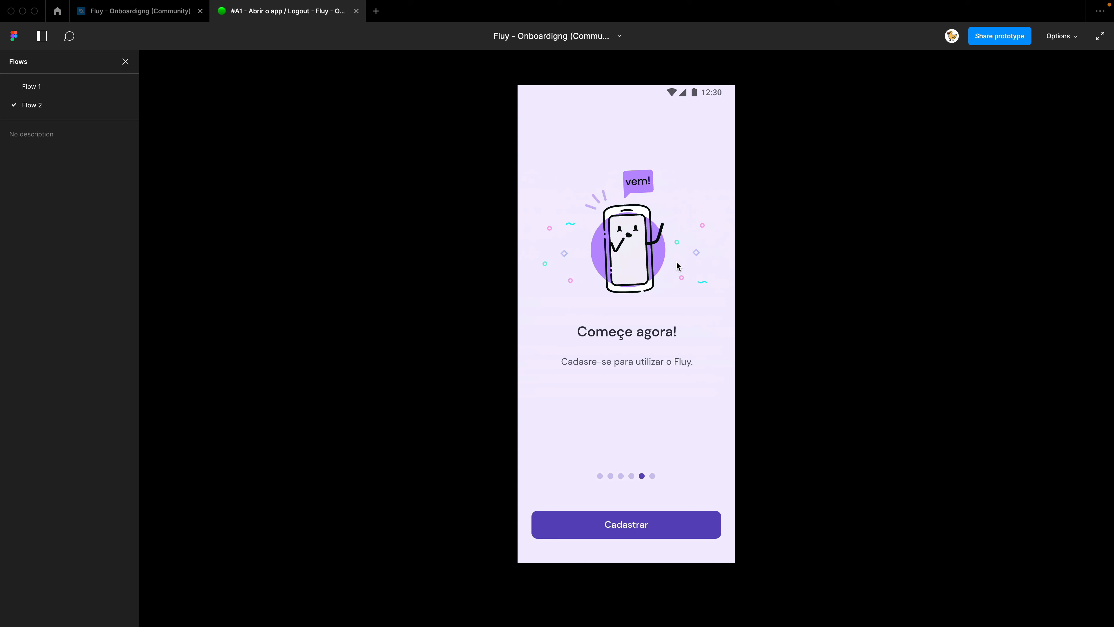
key("ctrl+shift+Tab")
left_click_drag(560, 473, 574, 467)
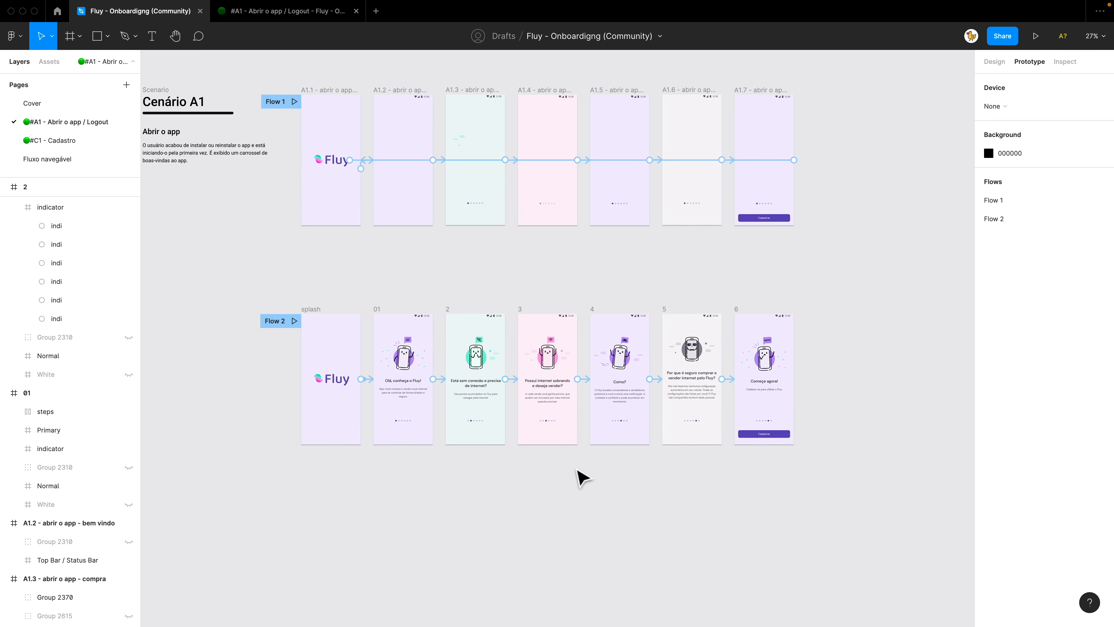